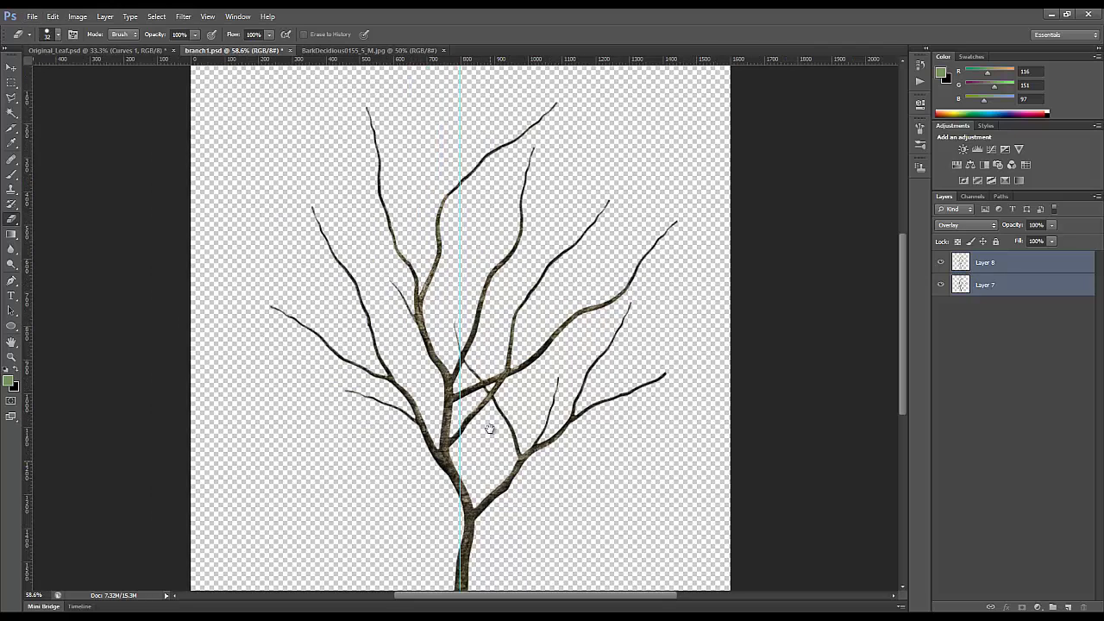
Step: Hide Layer 8 and load the branch outline of Layer 7 as a selection
drag(491, 426, 486, 456)
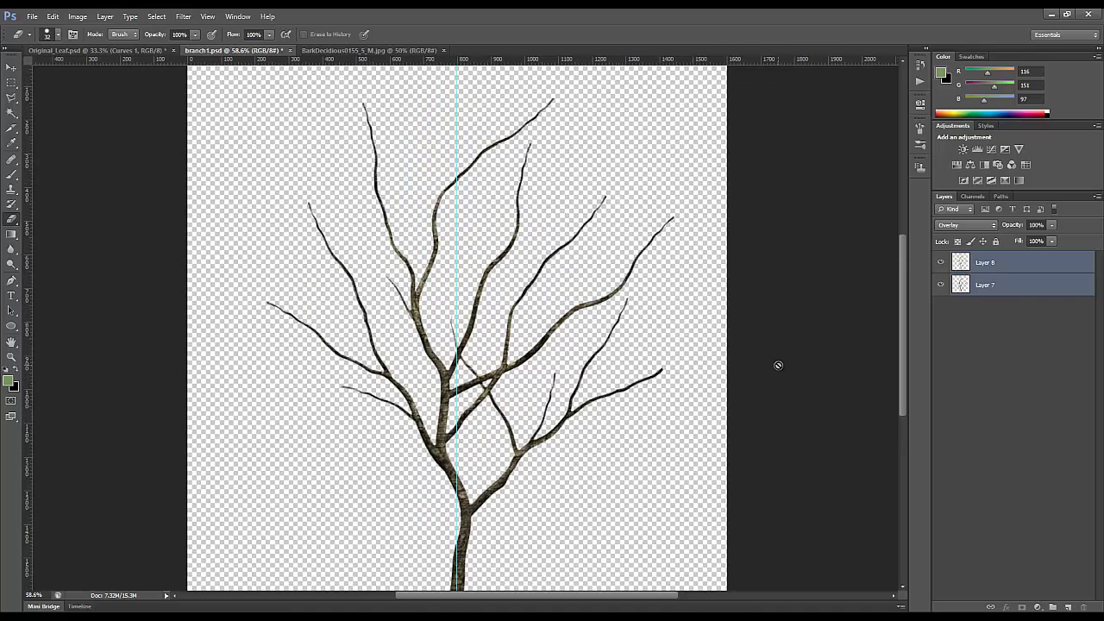
click(983, 269)
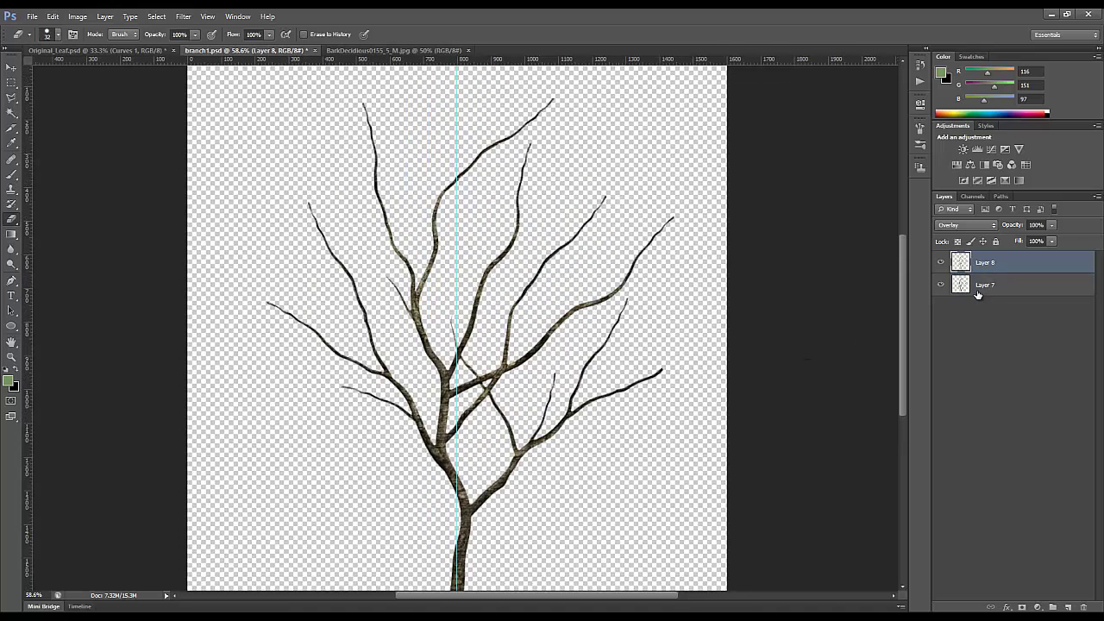
click(941, 263)
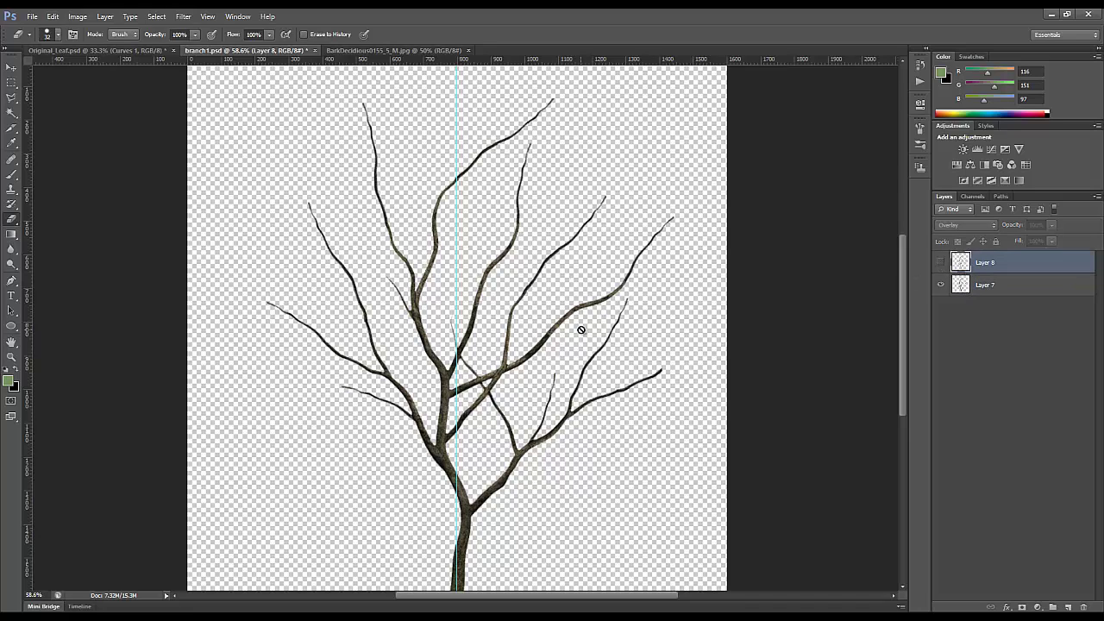
click(960, 285)
ctrl+click(960, 285)
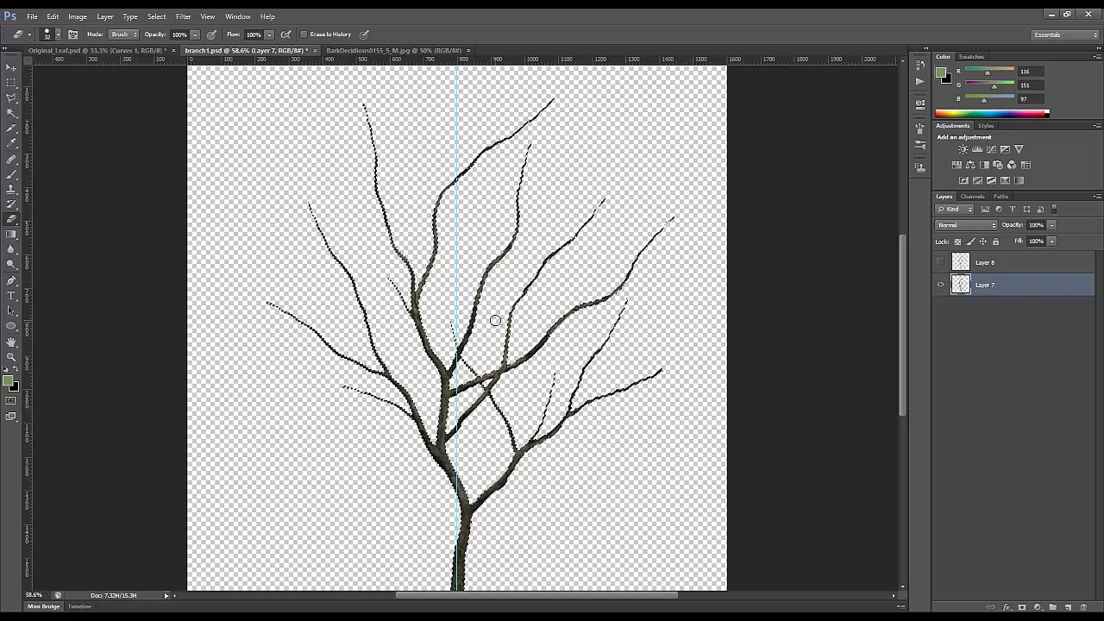
Step: Copy the bark texture from BarkDecidious0155_5_M.jpg into branch1.psd as a new layer above Layer 7
click(380, 51)
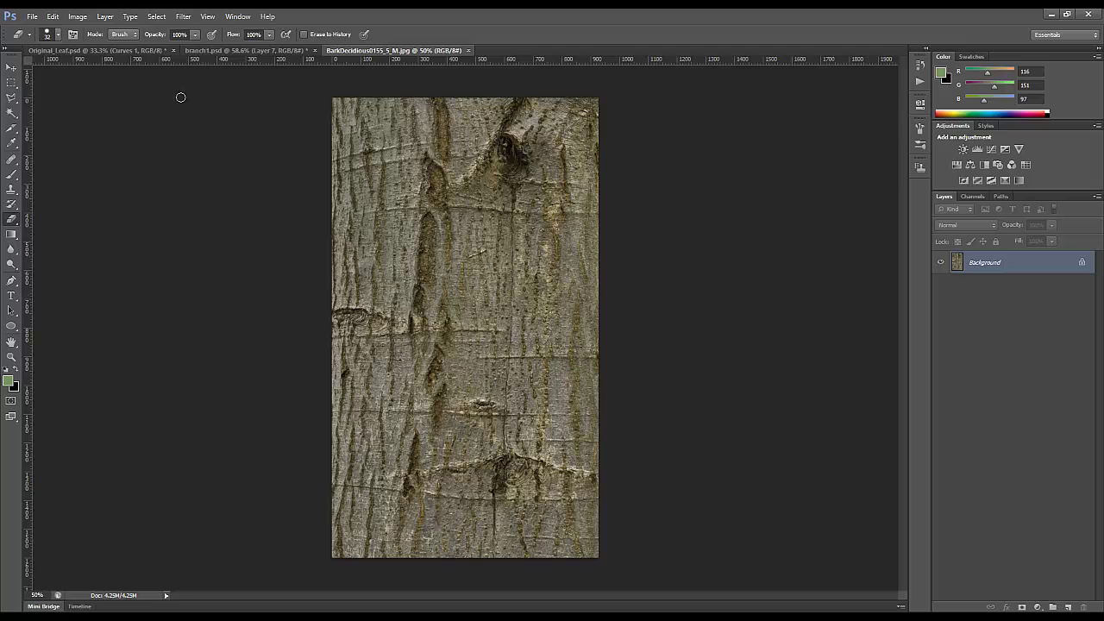
click(12, 68)
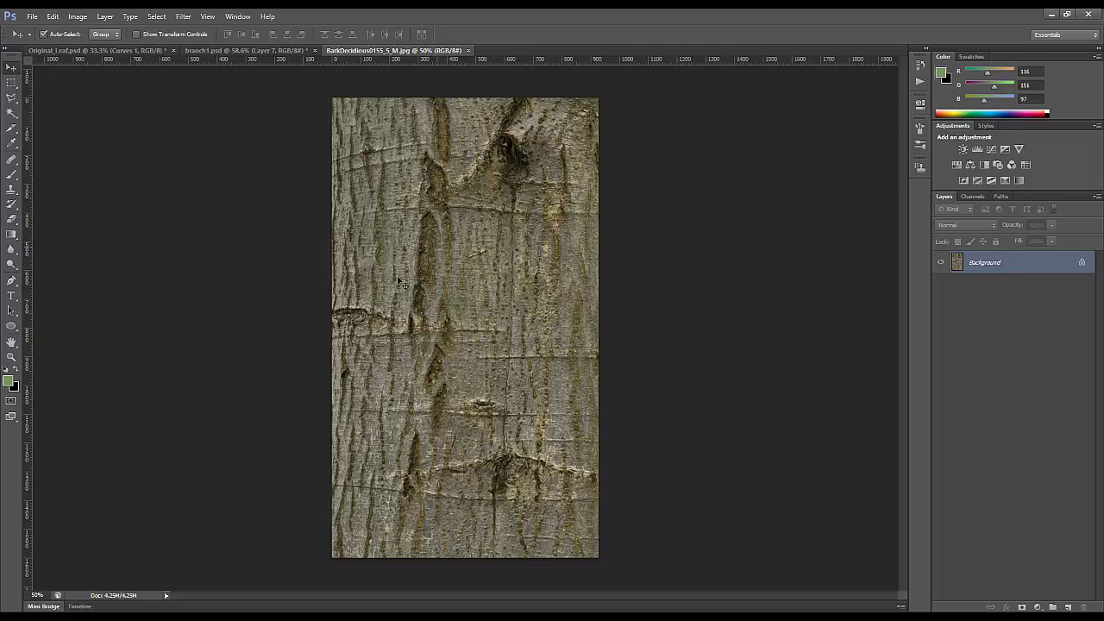
drag(429, 297, 581, 446)
key(ctrl+minus)
key(ctrl+minus)
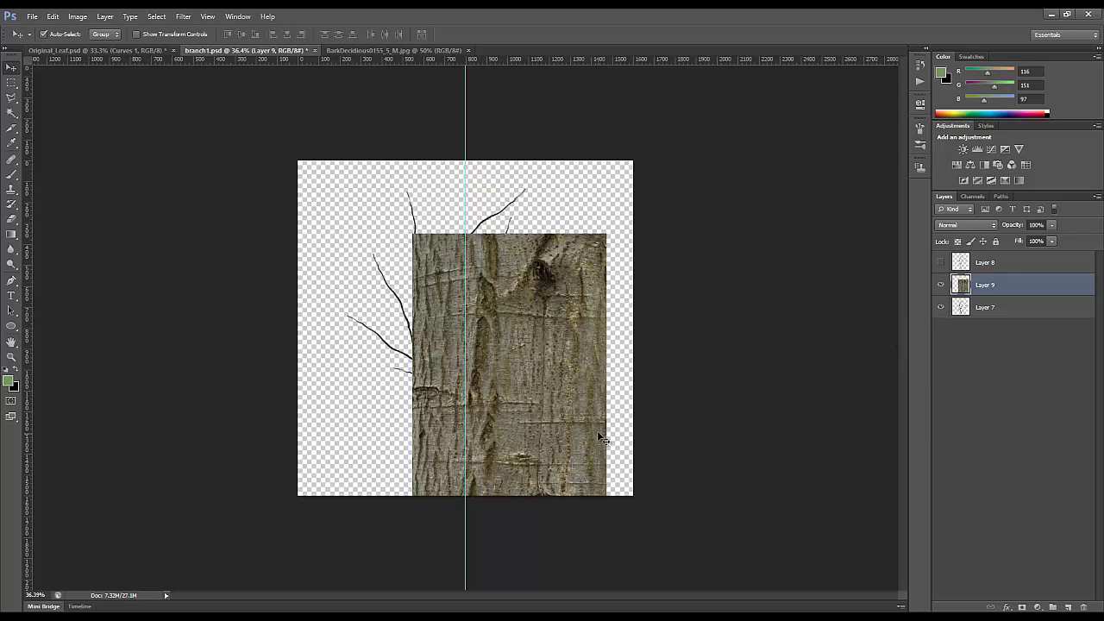
Step: Move the bark texture to the canvas's upper-left corner and enlarge it with Free Transform to cover the whole canvas
drag(563, 421, 448, 350)
key(ctrl+t)
drag(488, 493, 662, 545)
drag(481, 159, 483, 160)
key(Return)
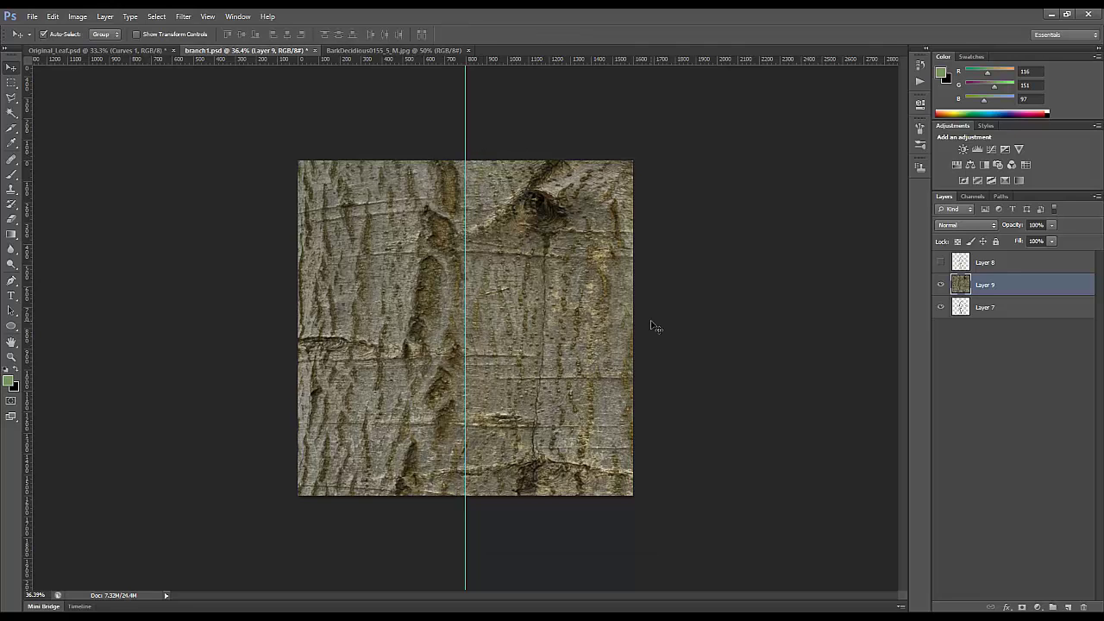
Step: Copy the bark inside Layer 7's branch outline from Layer 9 to a new layer, and delete the full bark Layer 9
click(951, 312)
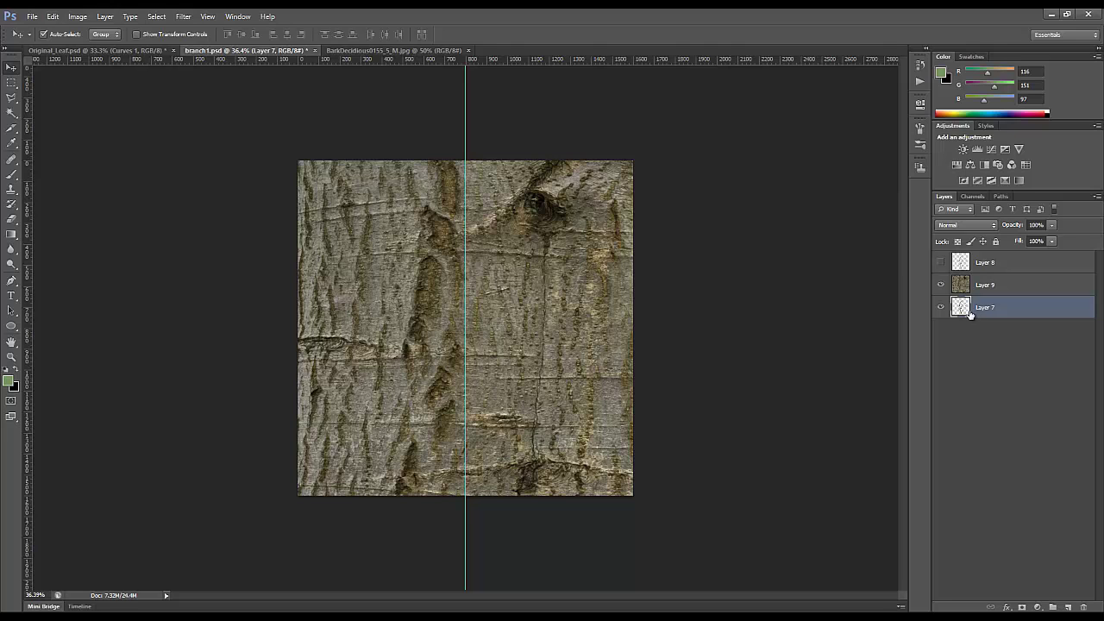
ctrl+click(962, 309)
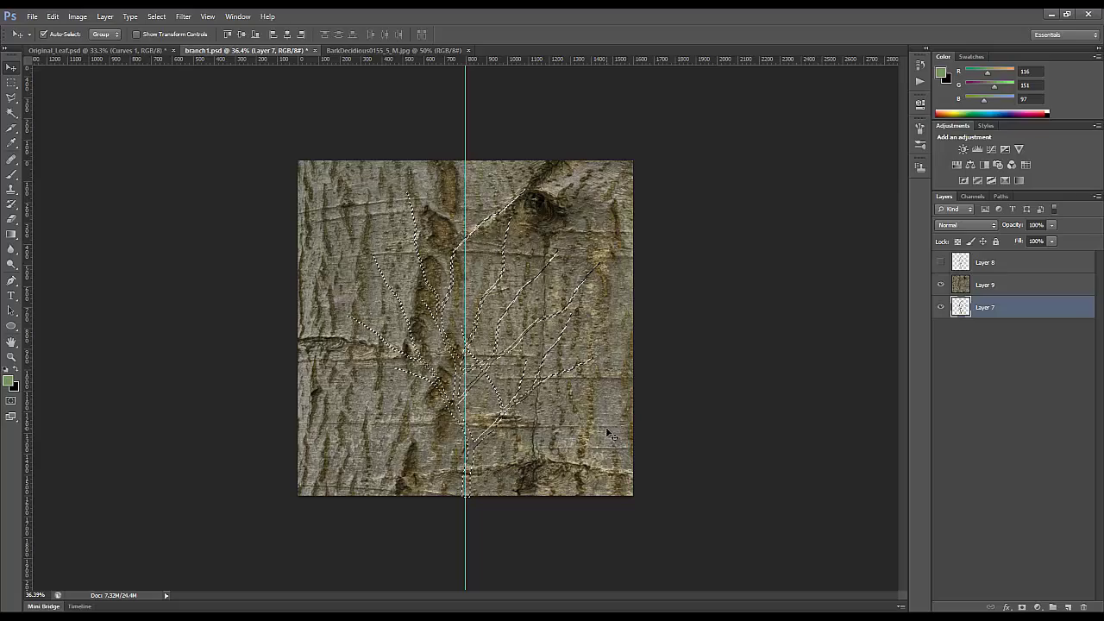
click(993, 290)
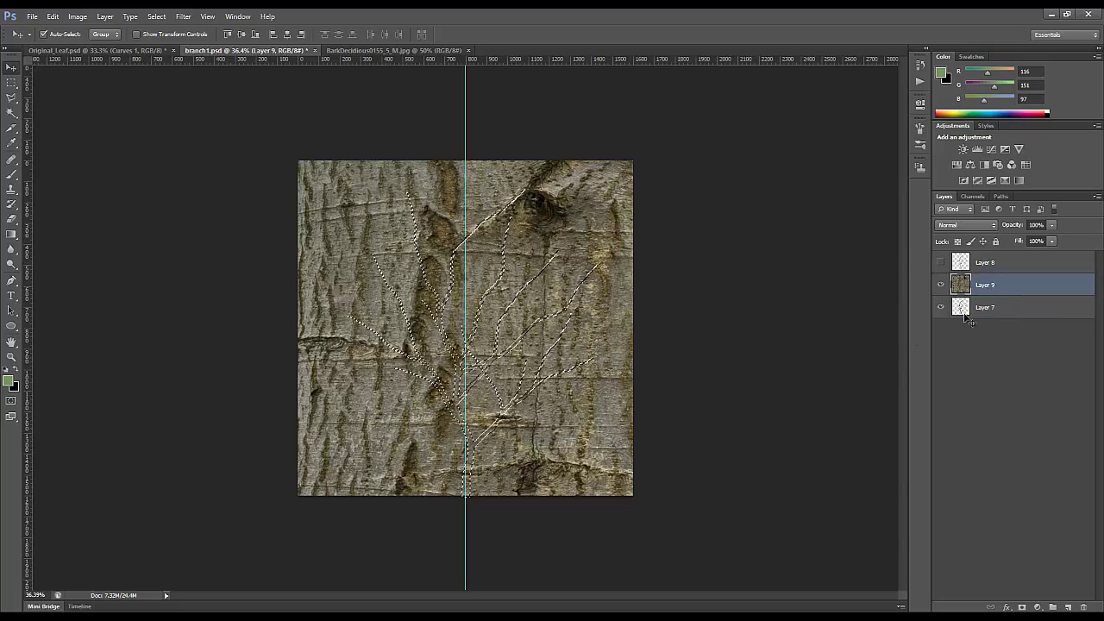
scroll(473, 437, up, 5)
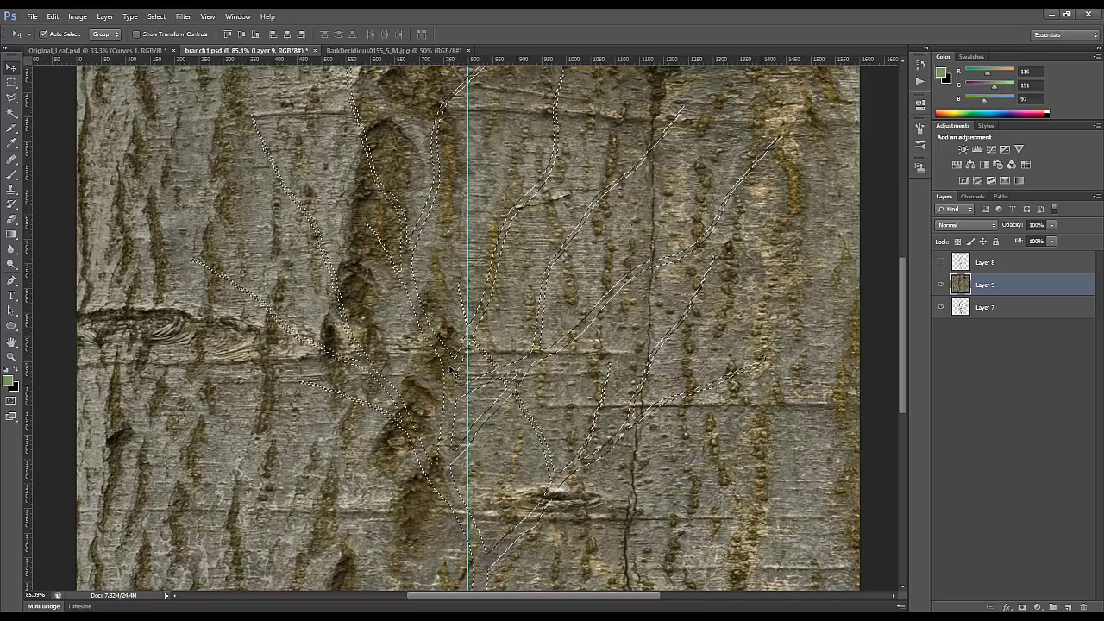
right_click(450, 370)
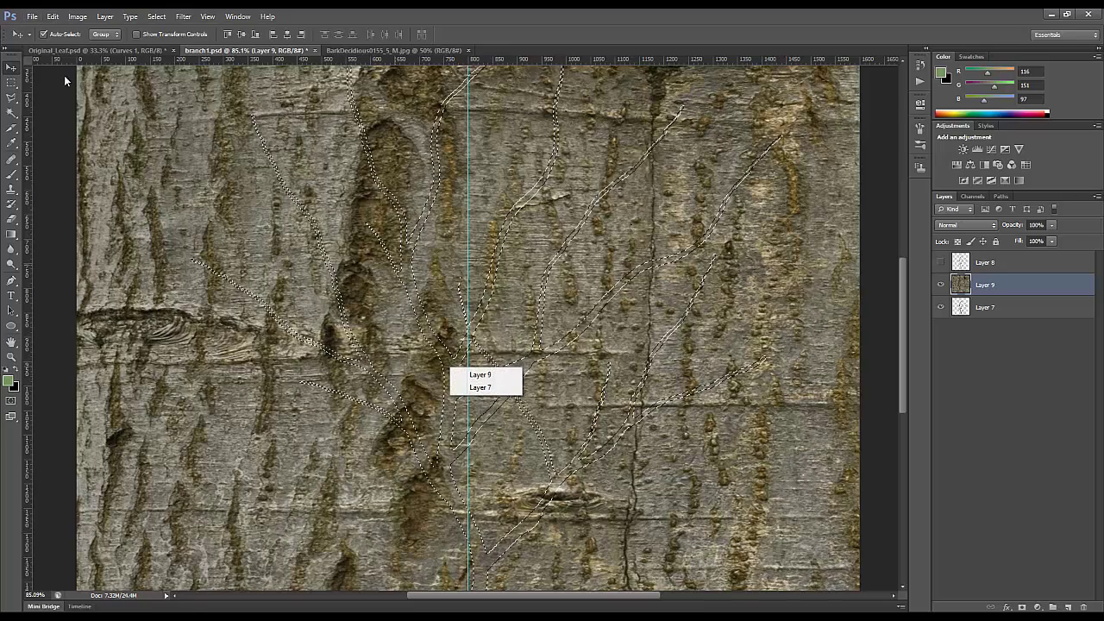
click(11, 102)
click(11, 101)
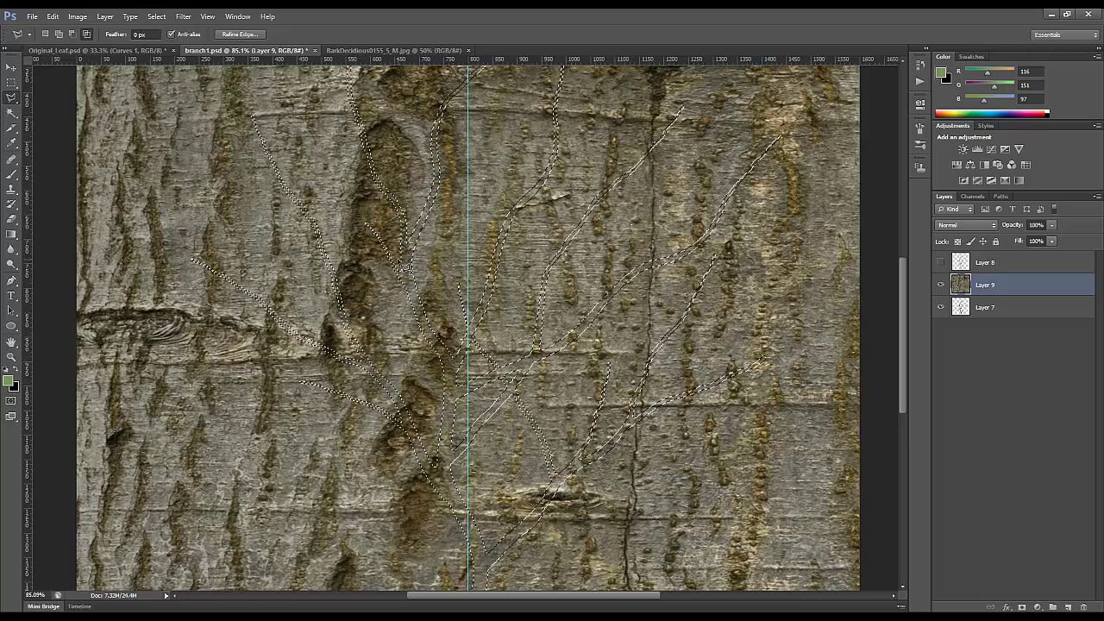
right_click(409, 268)
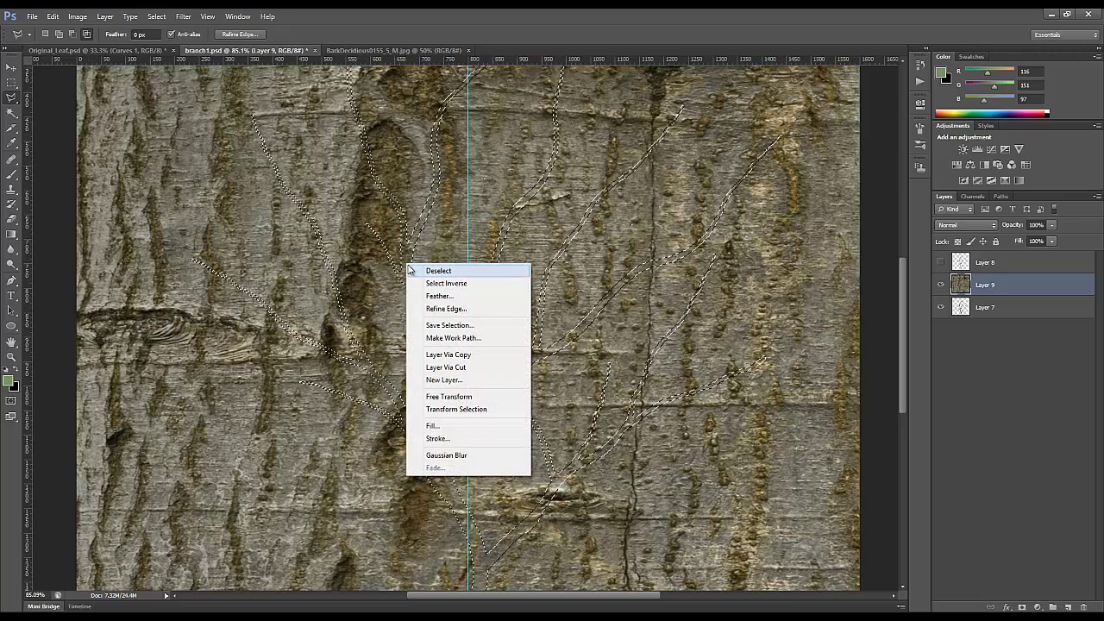
click(455, 355)
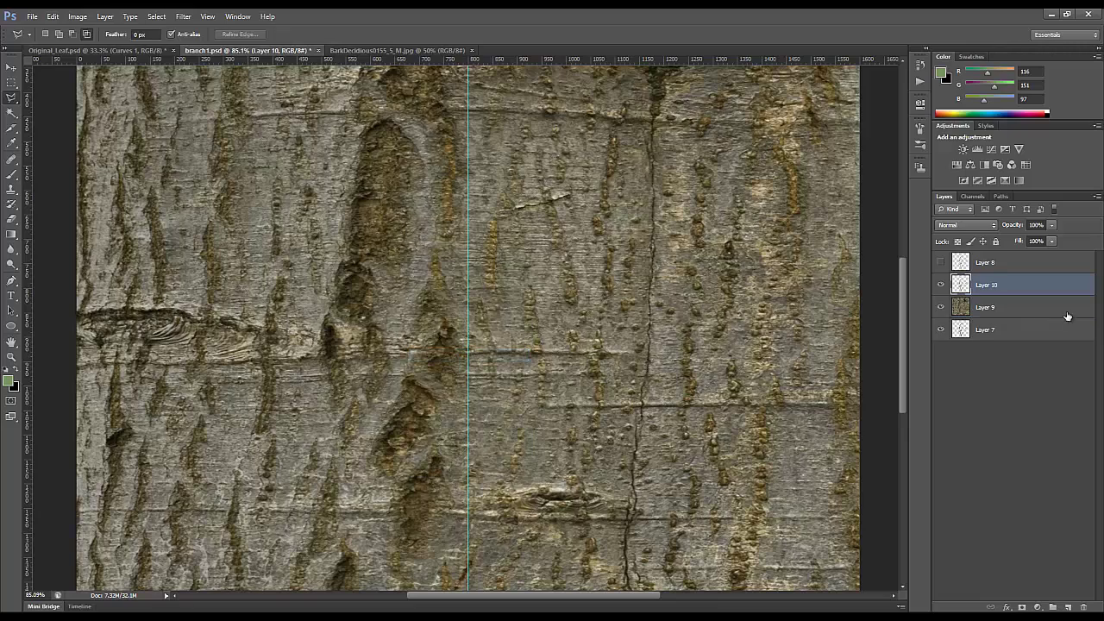
click(941, 310)
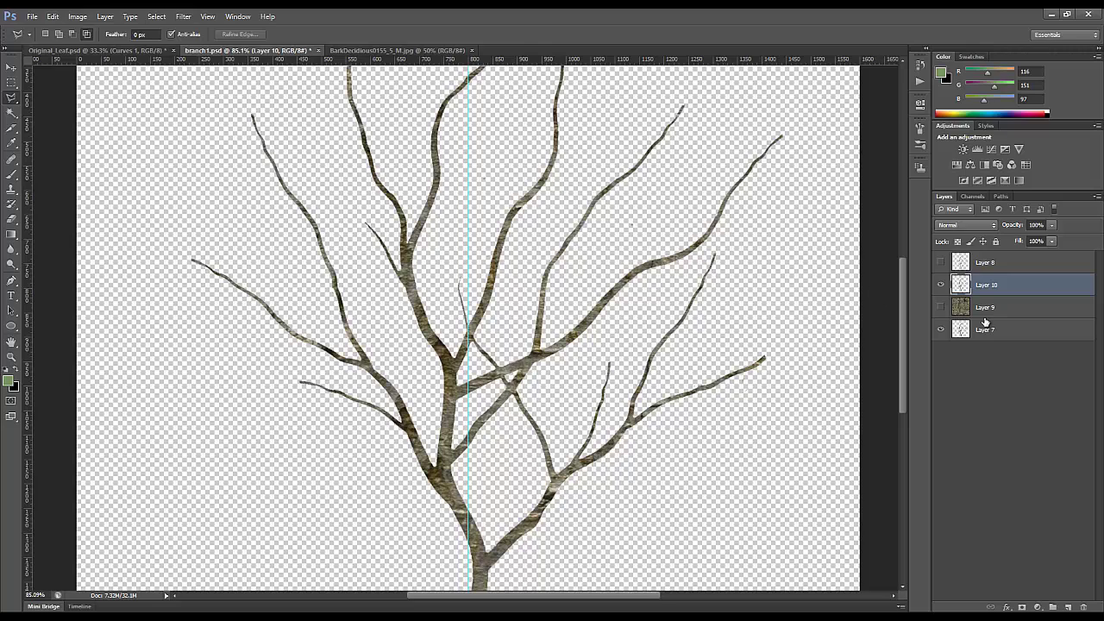
drag(985, 311, 1085, 608)
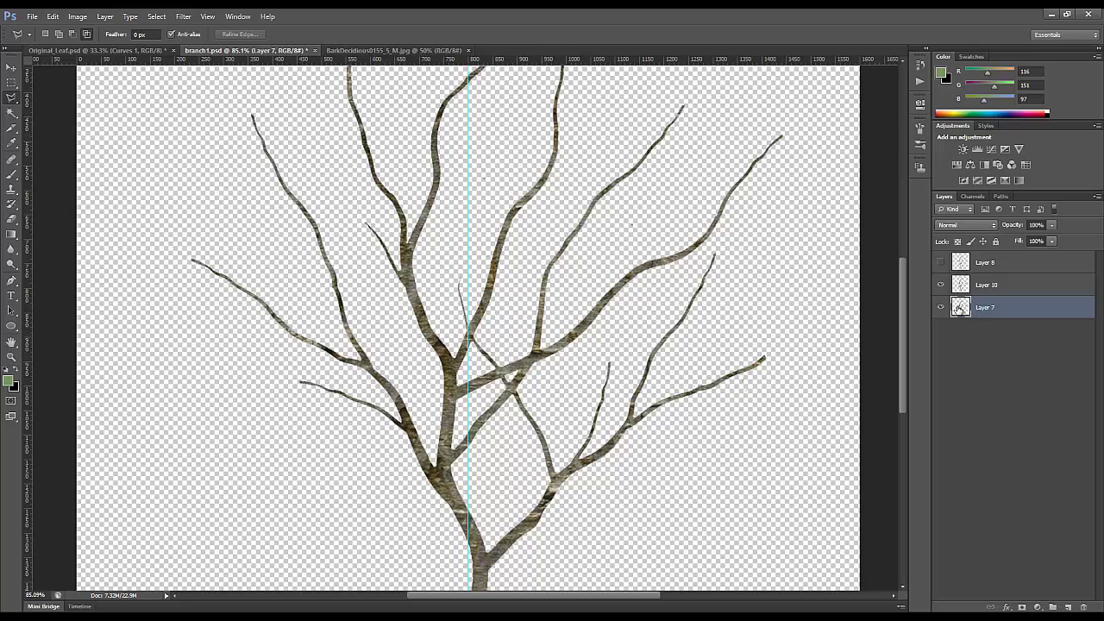
Step: Try several blend modes on the branch-shaped bark Layer 10, set it to Soft Light, and compare the tree with and without the layer
click(988, 286)
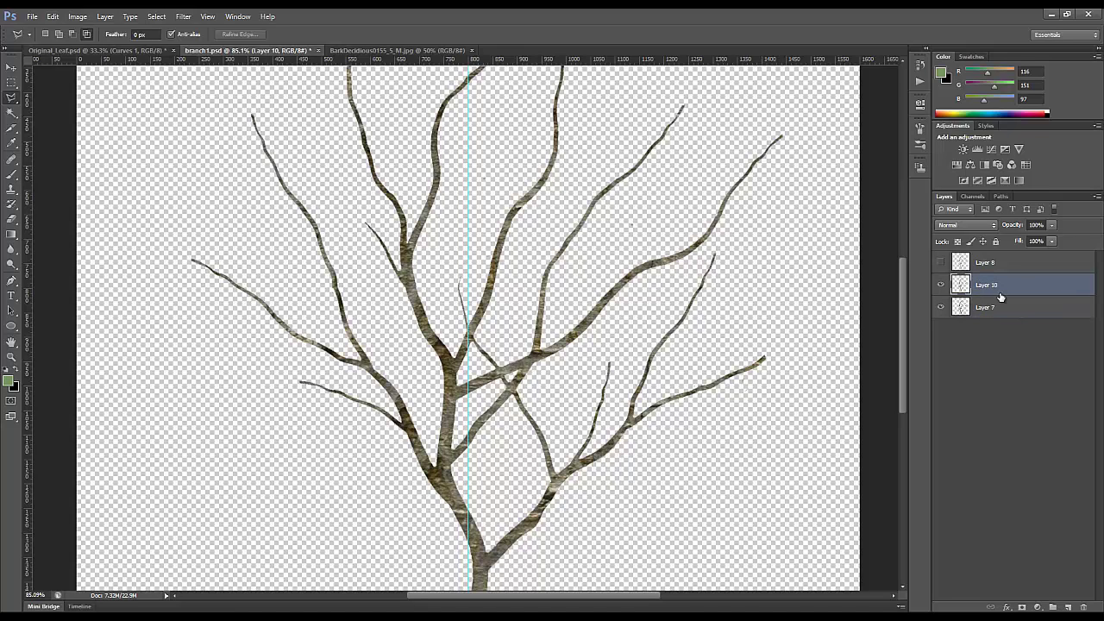
click(992, 226)
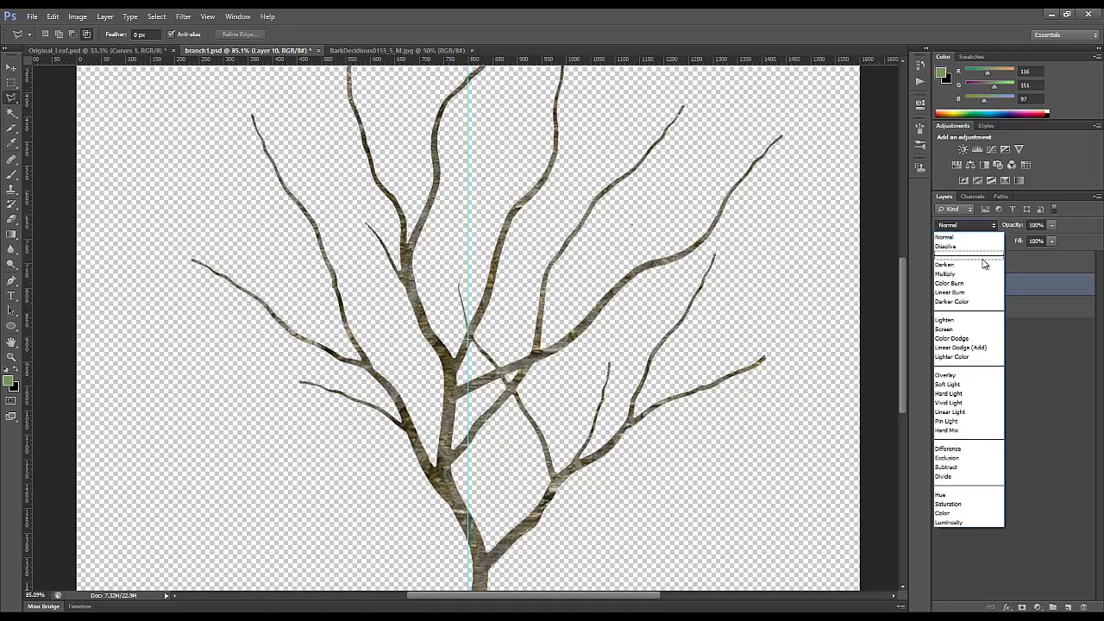
click(955, 264)
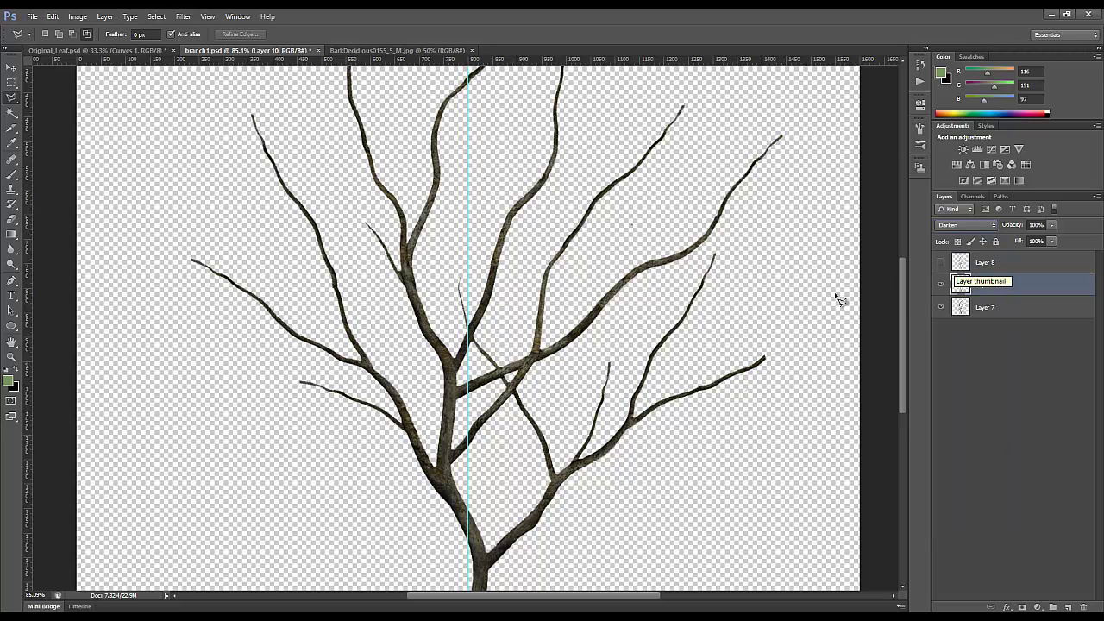
key(shift+plus)
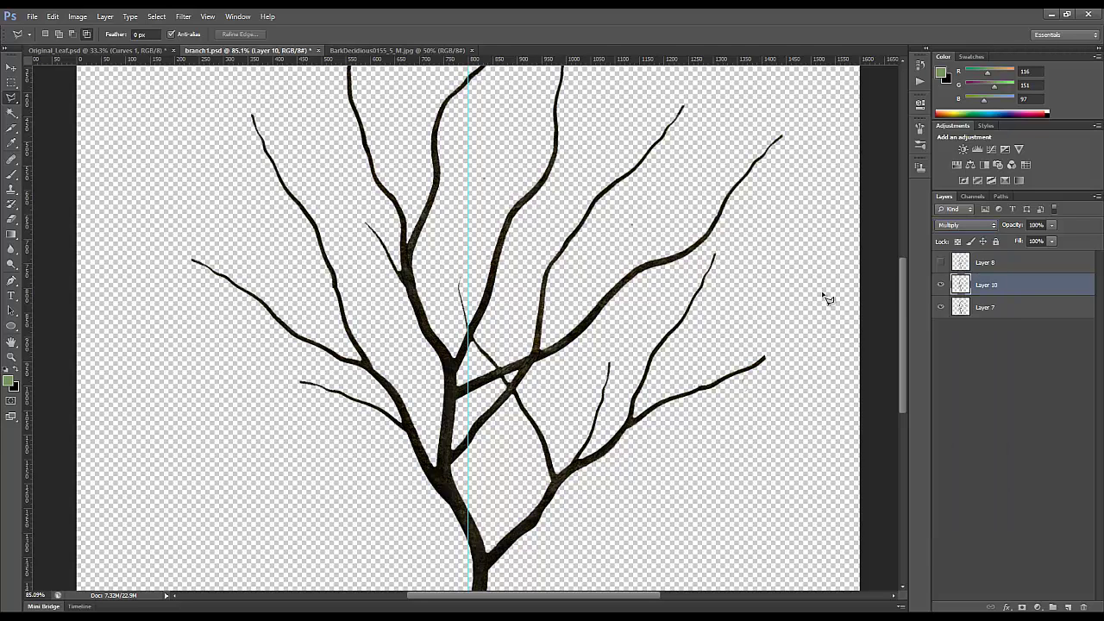
key(shift+plus)
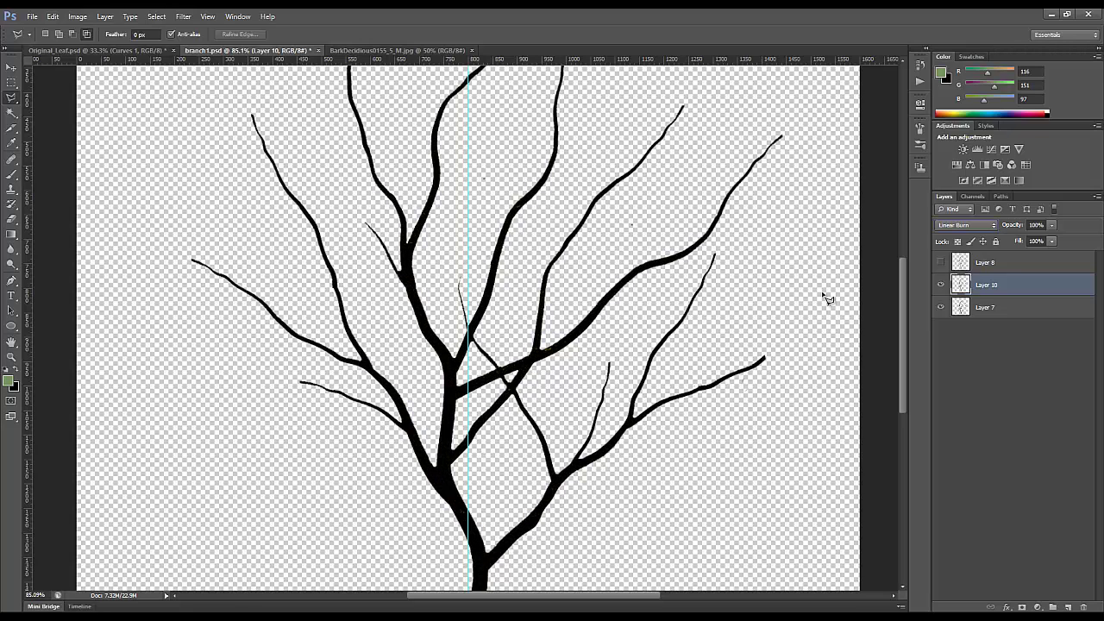
key(shift+plus)
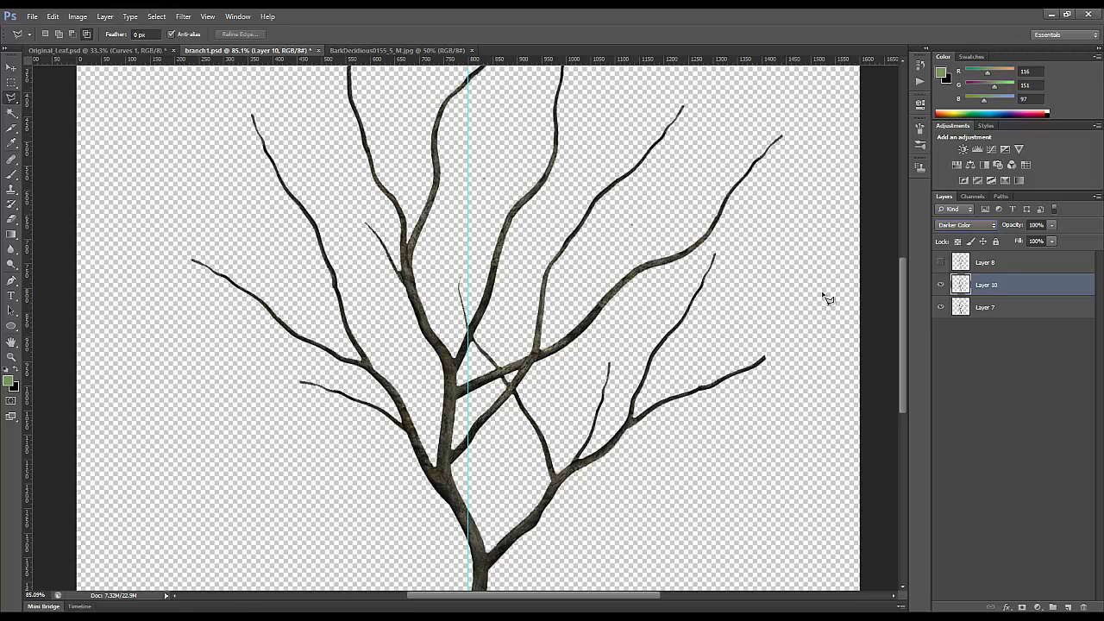
key(shift+plus)
key(shift+plus)
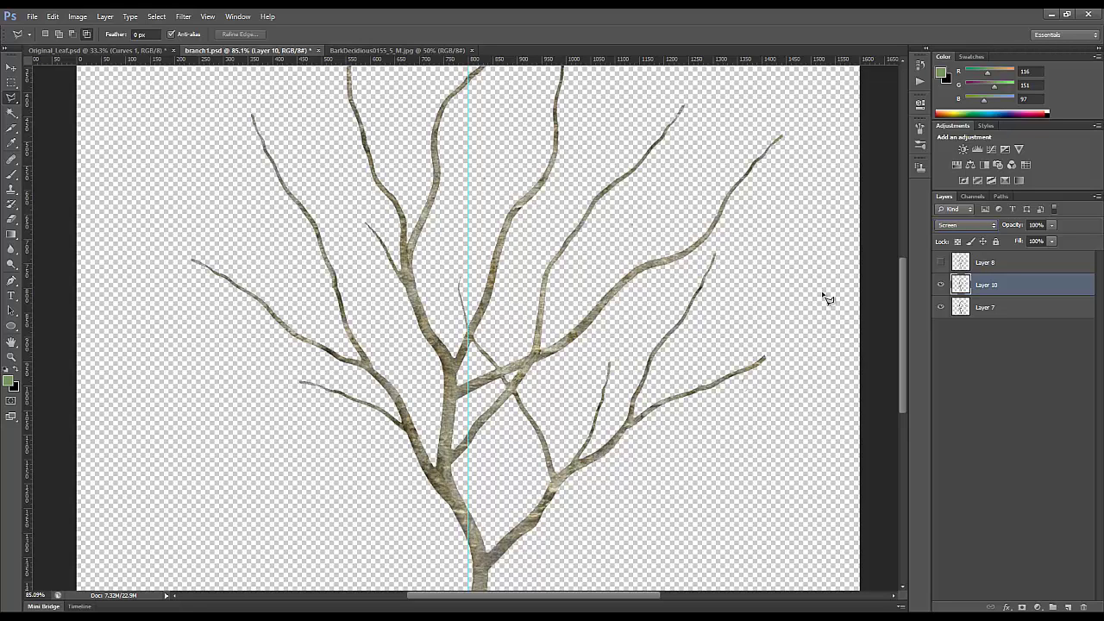
key(shift+plus)
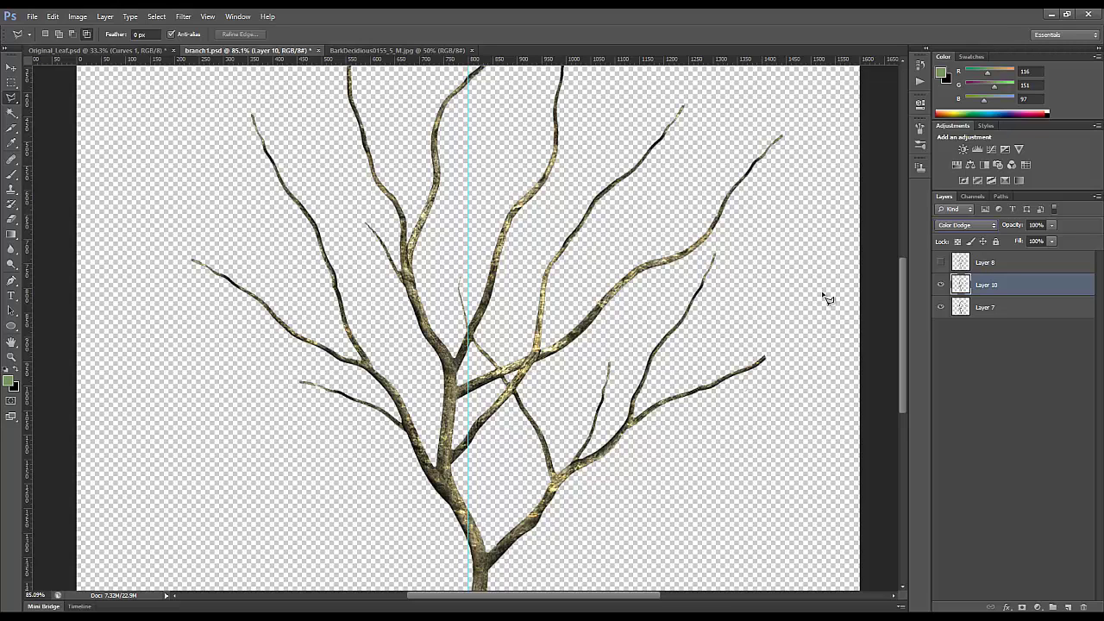
key(shift+plus)
key(shift+plus)
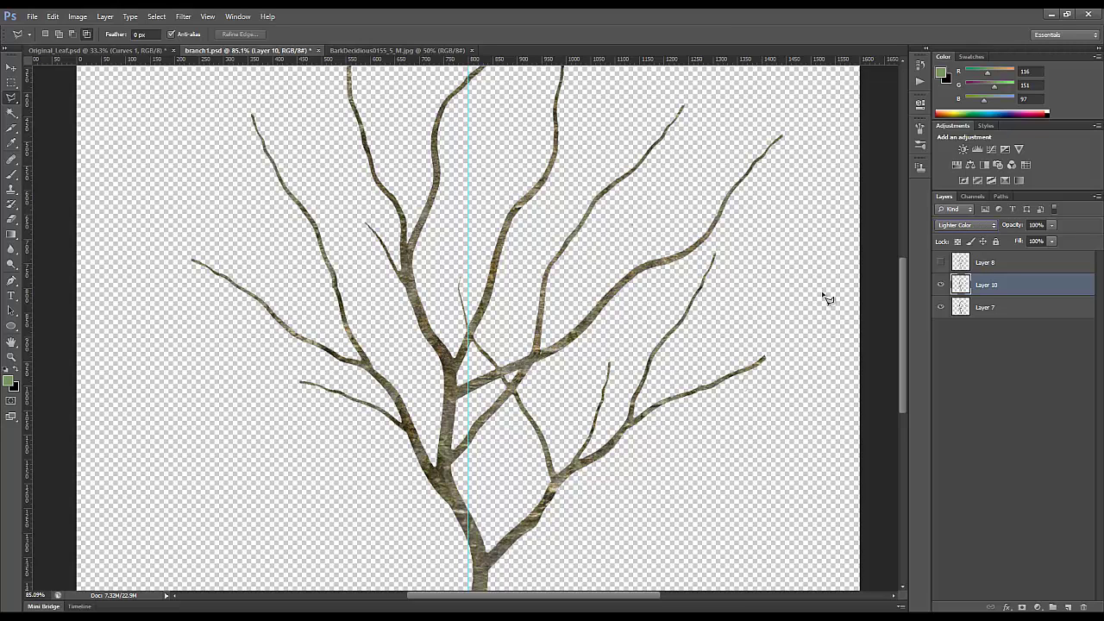
key(shift+plus)
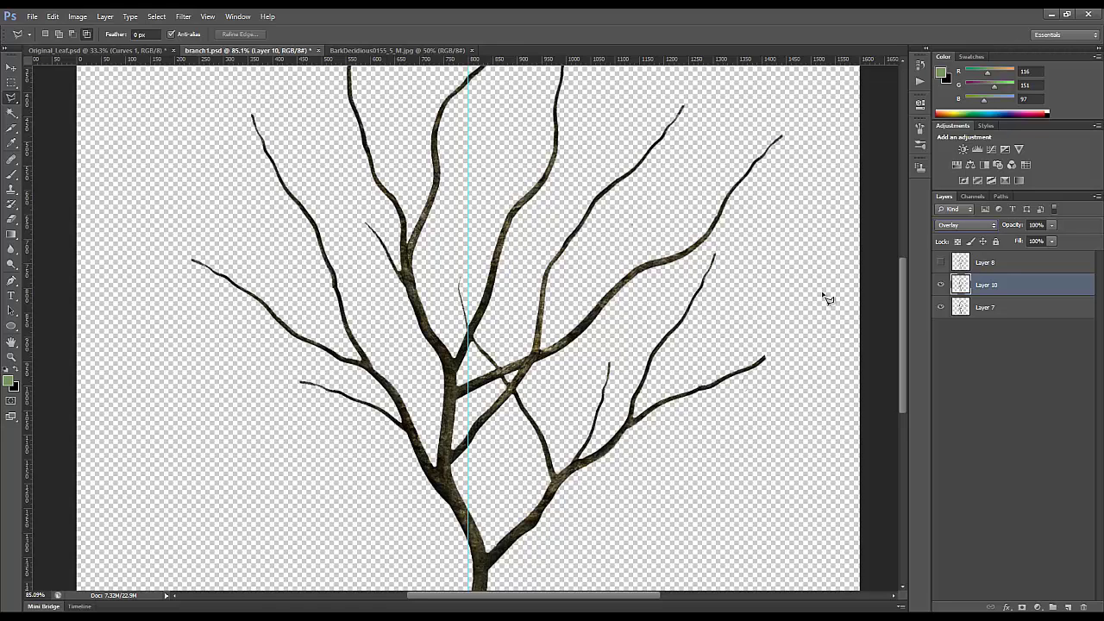
key(shift+plus)
click(941, 287)
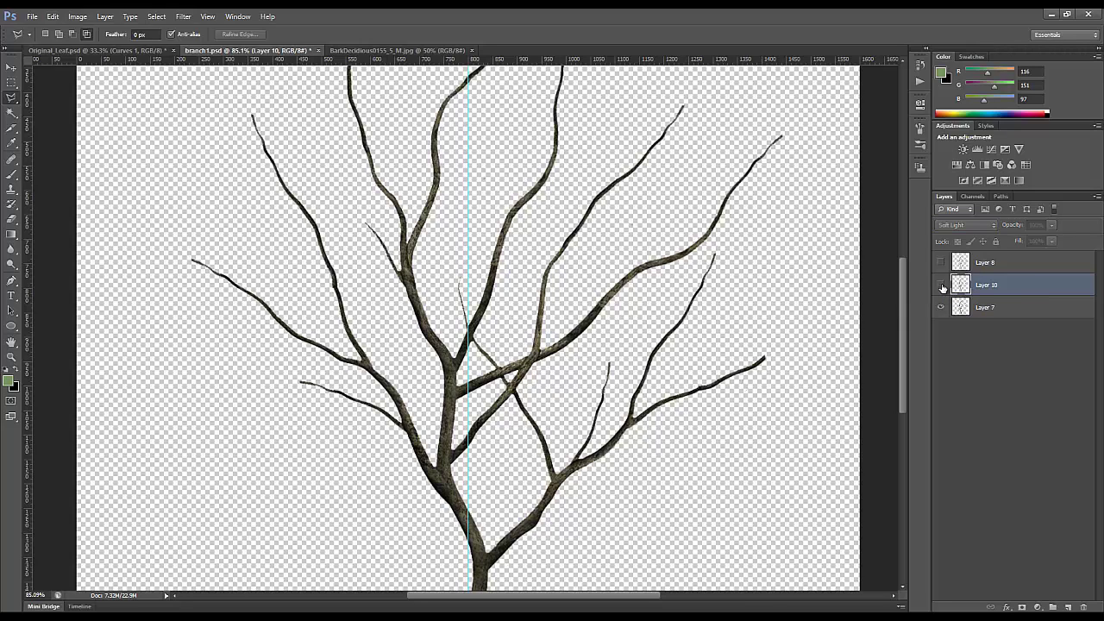
click(942, 285)
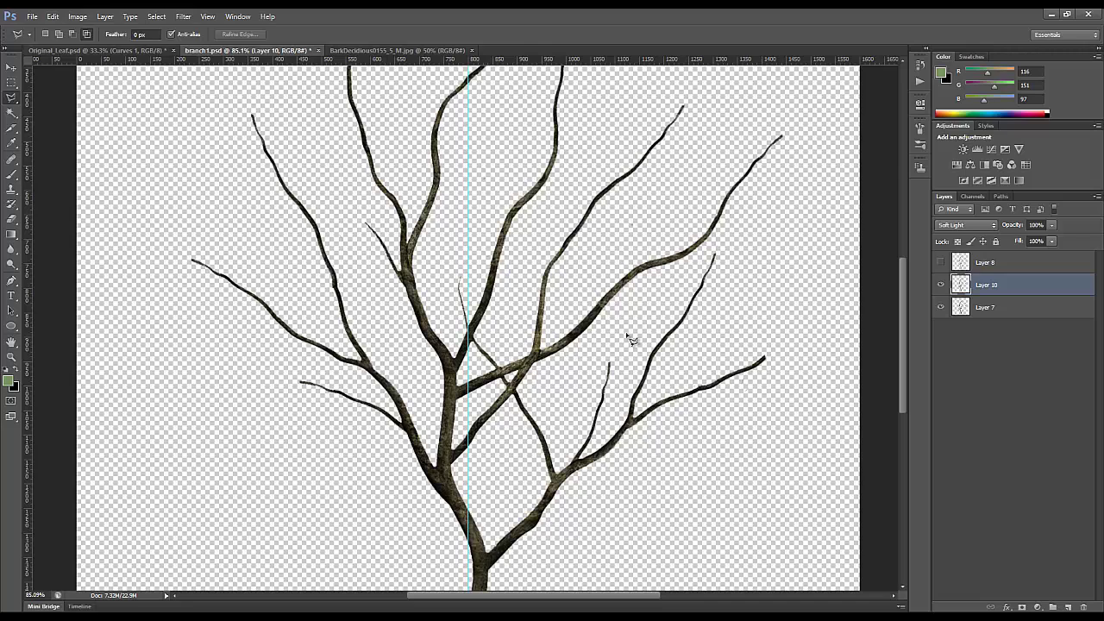
Step: Copy the forked right-hand branch of Layer 7 to a new layer, intersecting the layer's outline with a polygonal lasso selection around it
click(963, 312)
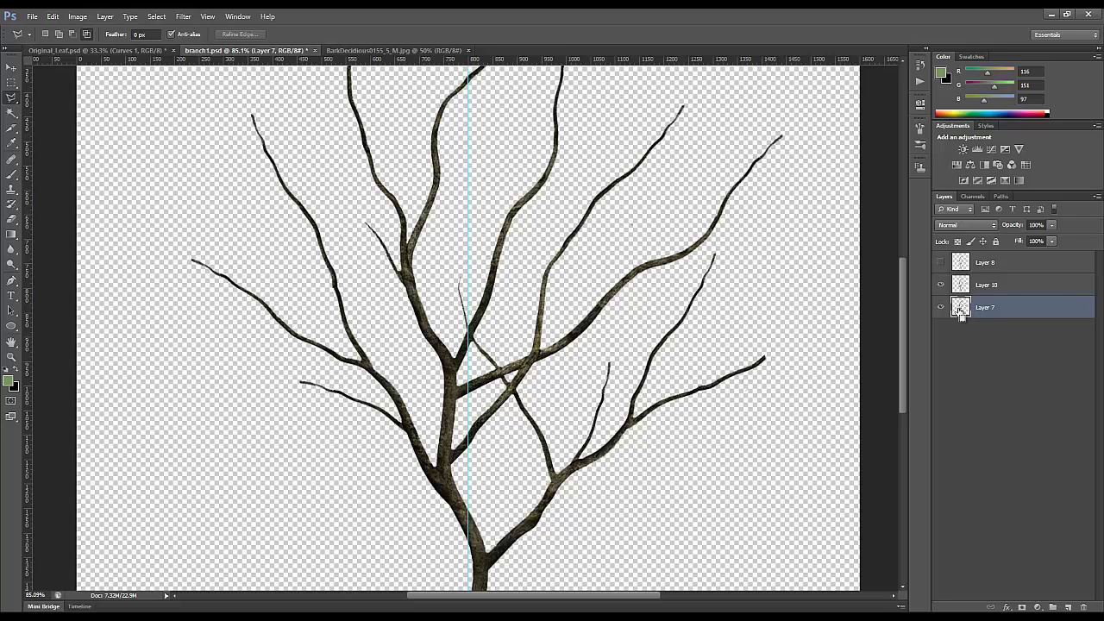
ctrl+click(962, 313)
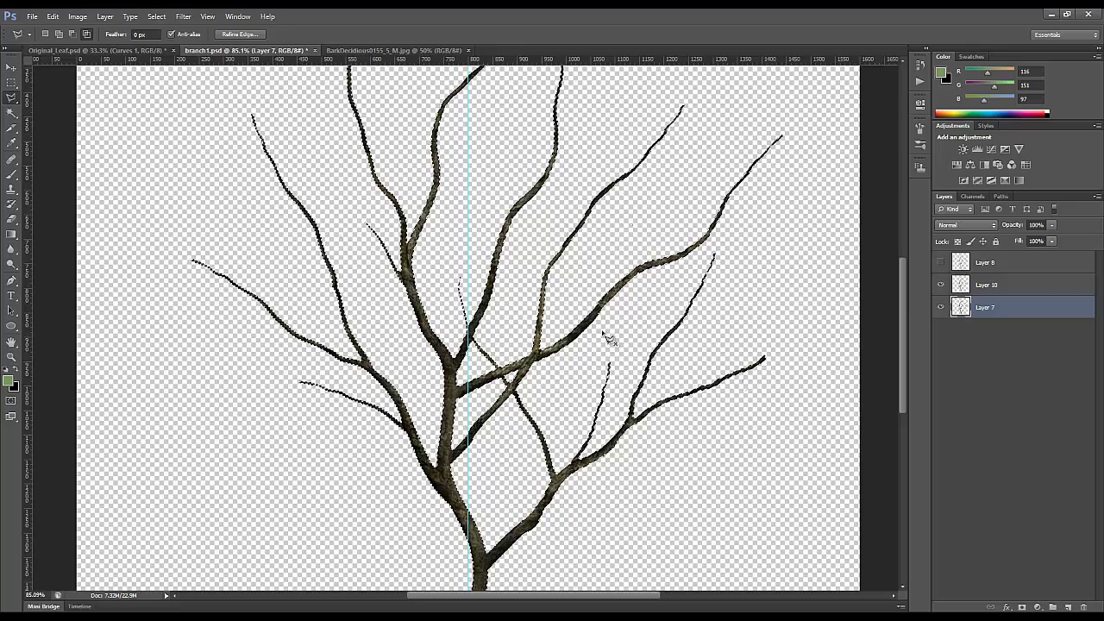
click(12, 99)
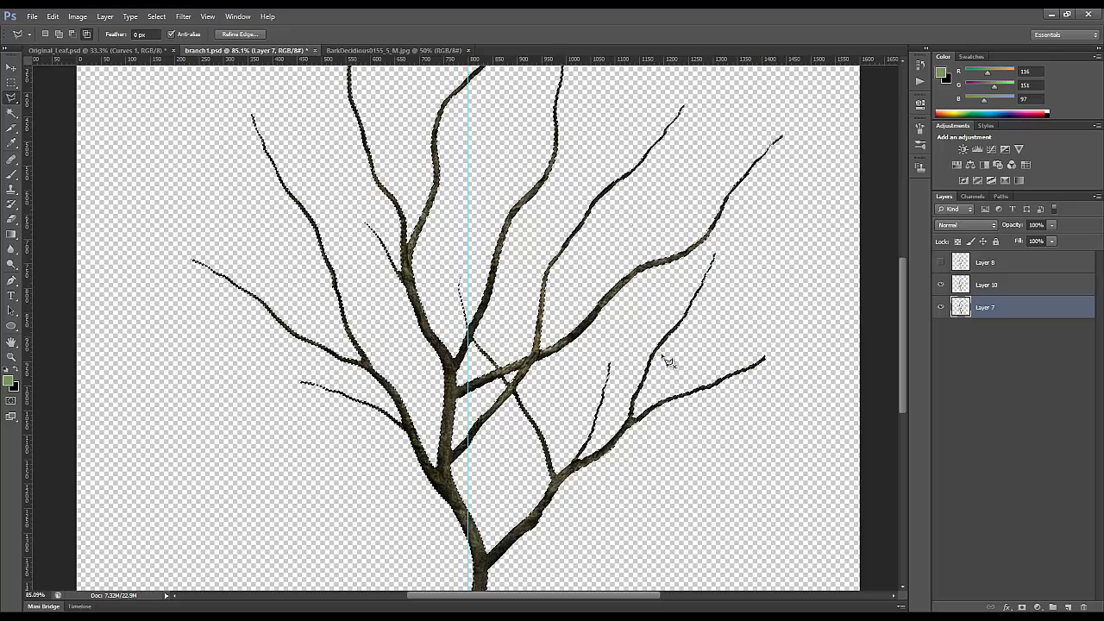
click(86, 34)
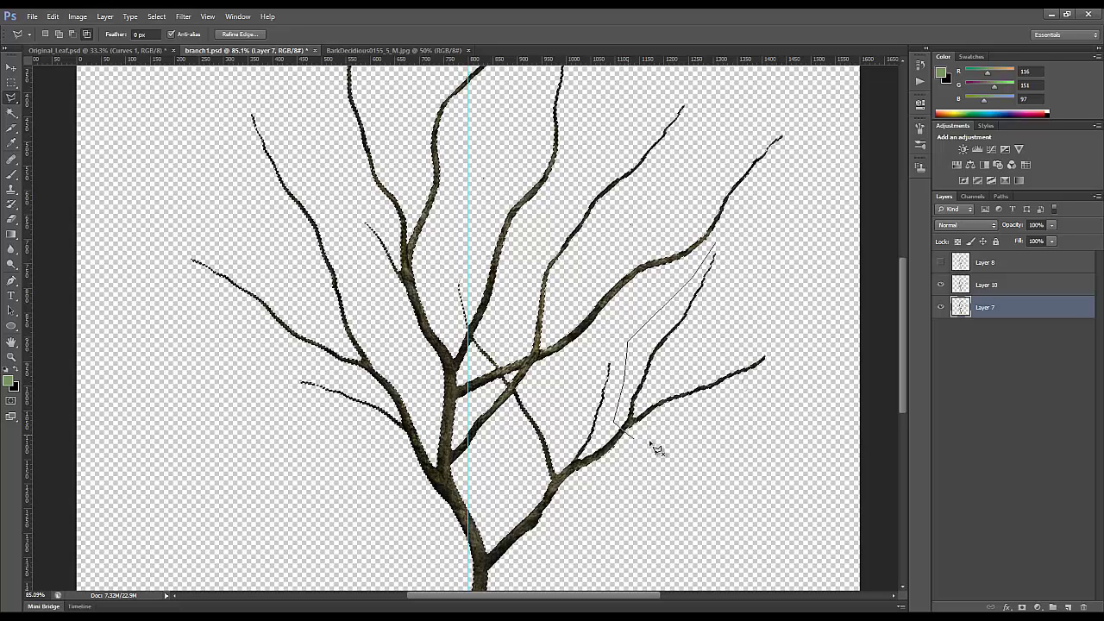
click(699, 425)
click(829, 391)
click(750, 248)
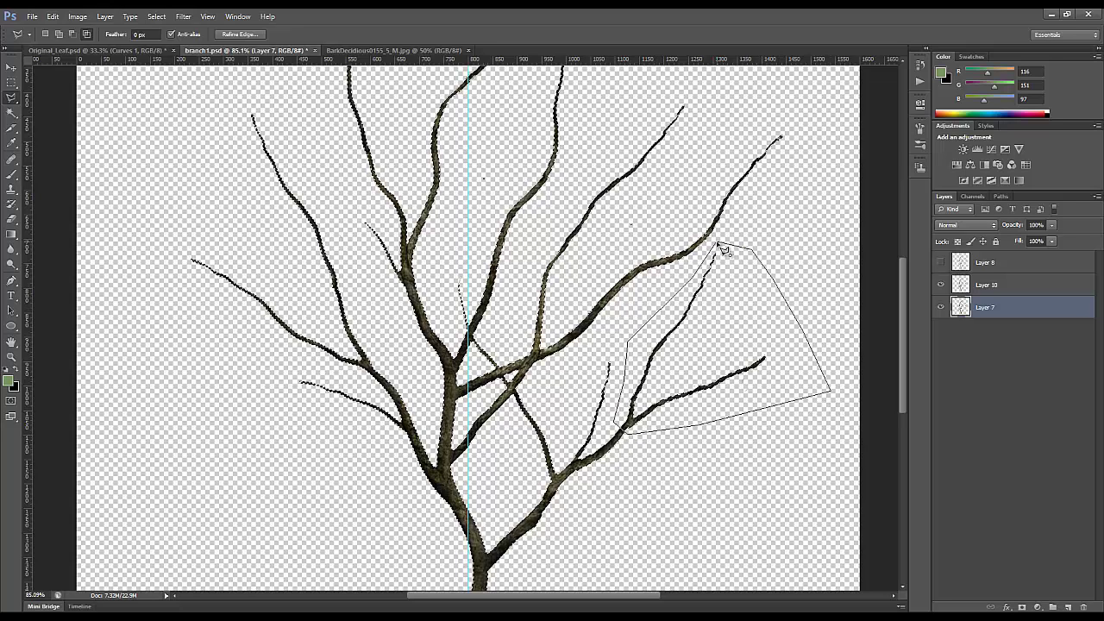
click(723, 249)
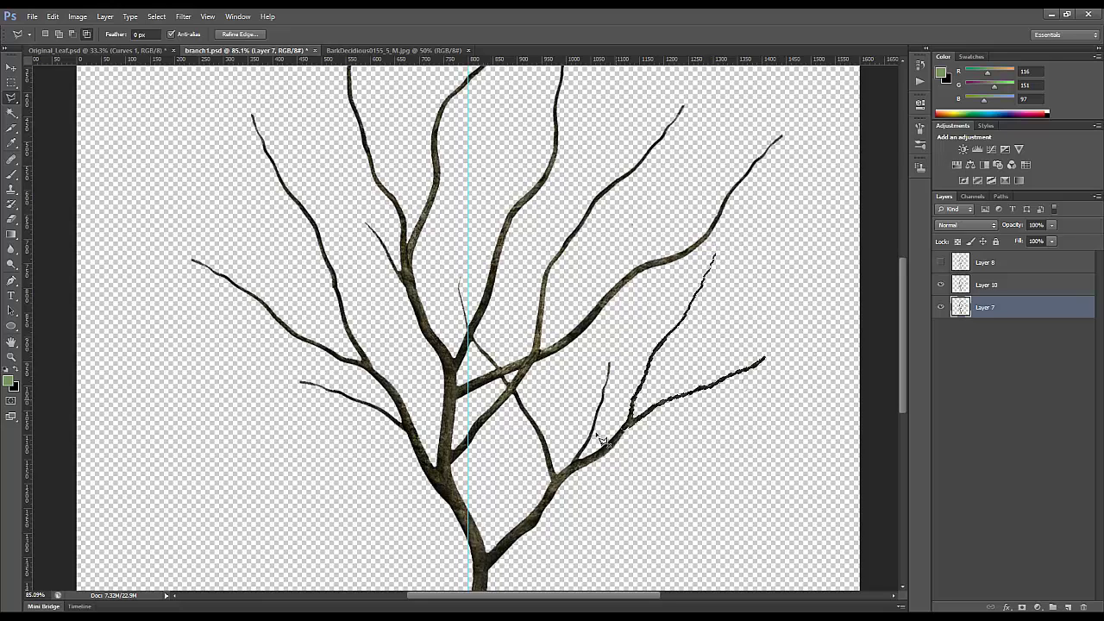
right_click(664, 346)
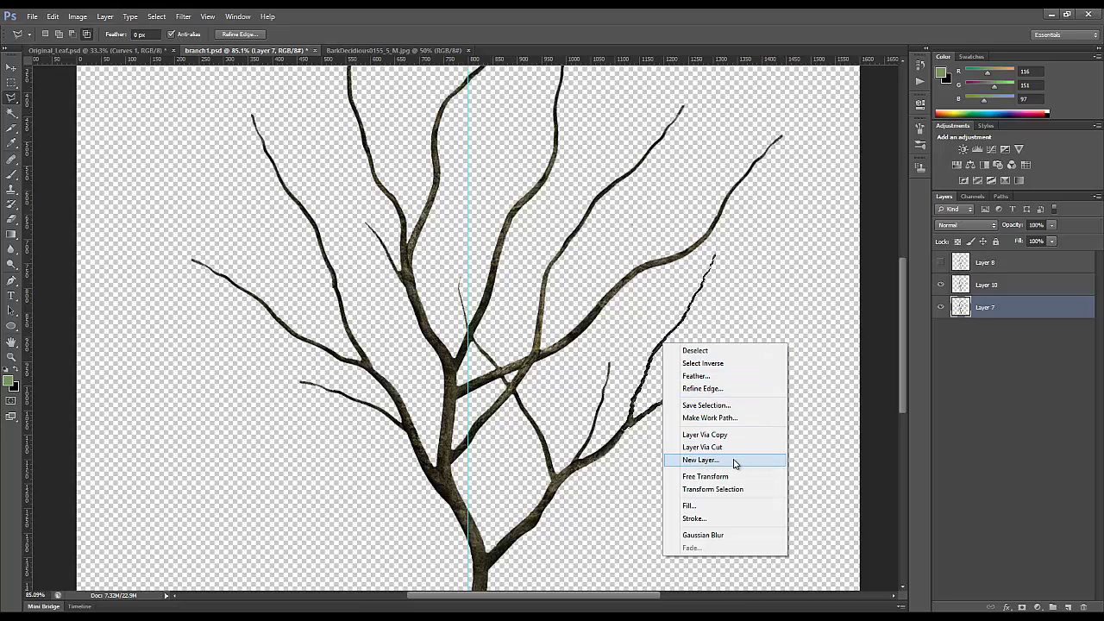
click(725, 434)
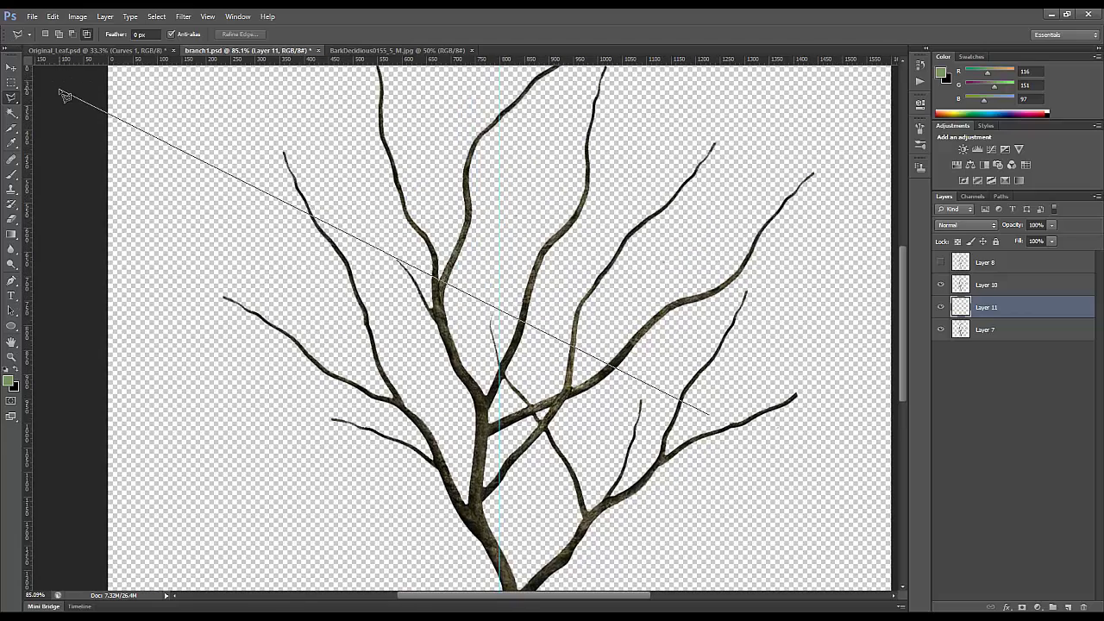
key(Escape)
key(v)
drag(692, 443, 730, 385)
key(ctrl+z)
Step: Free-transform the copied forked branch on Layer 11 and move it onto the upper part of the tall branch right of the guide
click(961, 313)
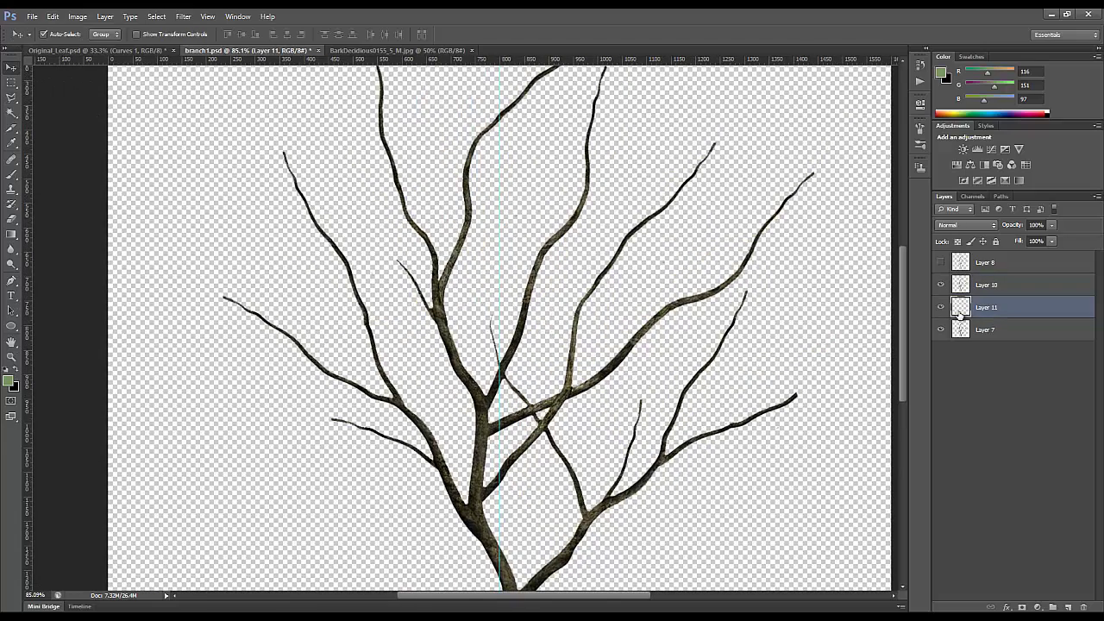
key(ctrl+t)
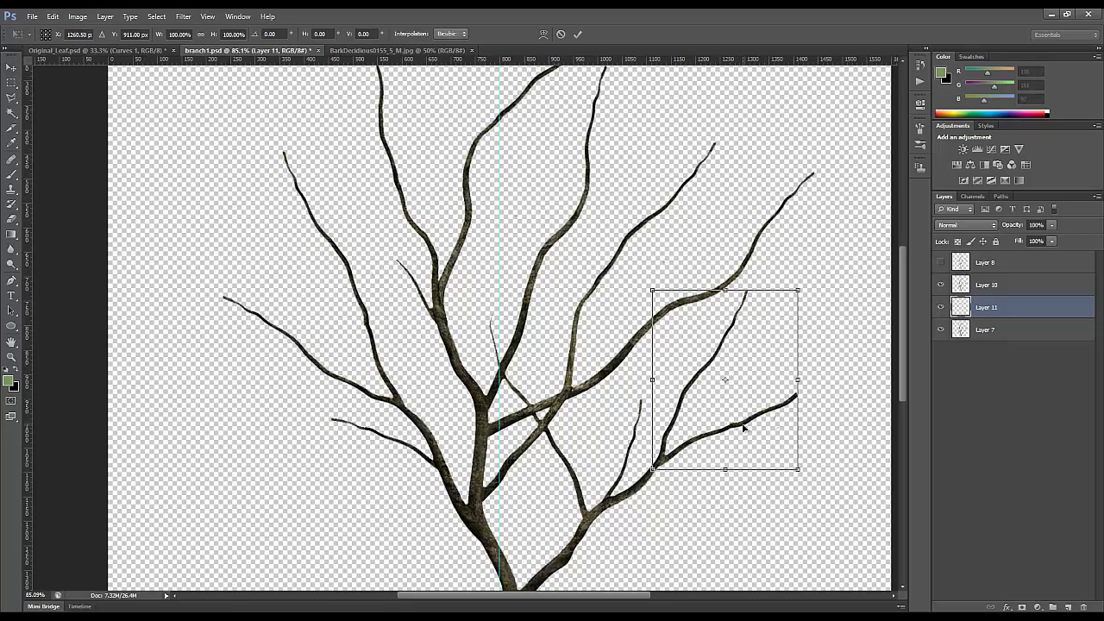
drag(715, 392, 671, 181)
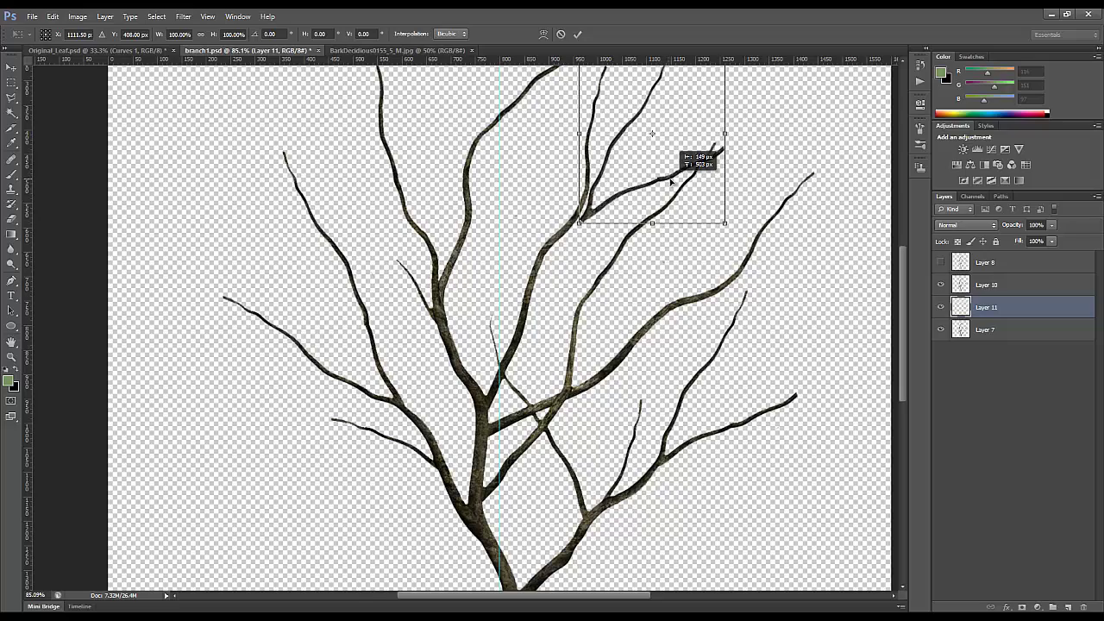
scroll(768, 241, down, 2)
key(alt+space)
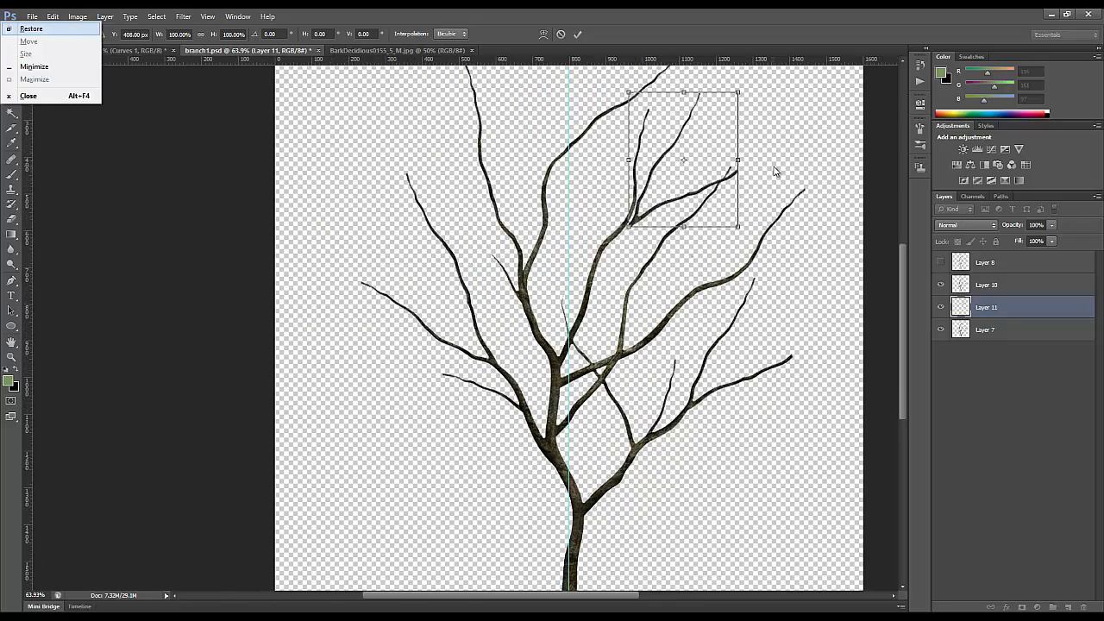
key(Escape)
drag(674, 311, 623, 347)
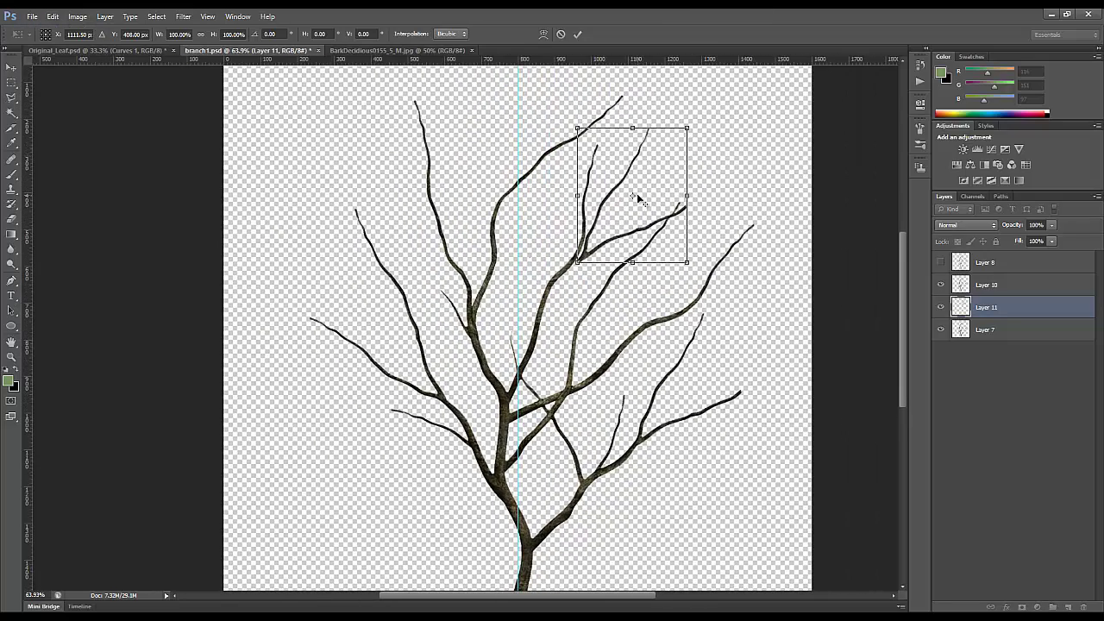
Step: Move the copied branch to the trunk's lower left side, rotate it to about -130°, apply the transform, and delete its layer
drag(614, 213, 411, 465)
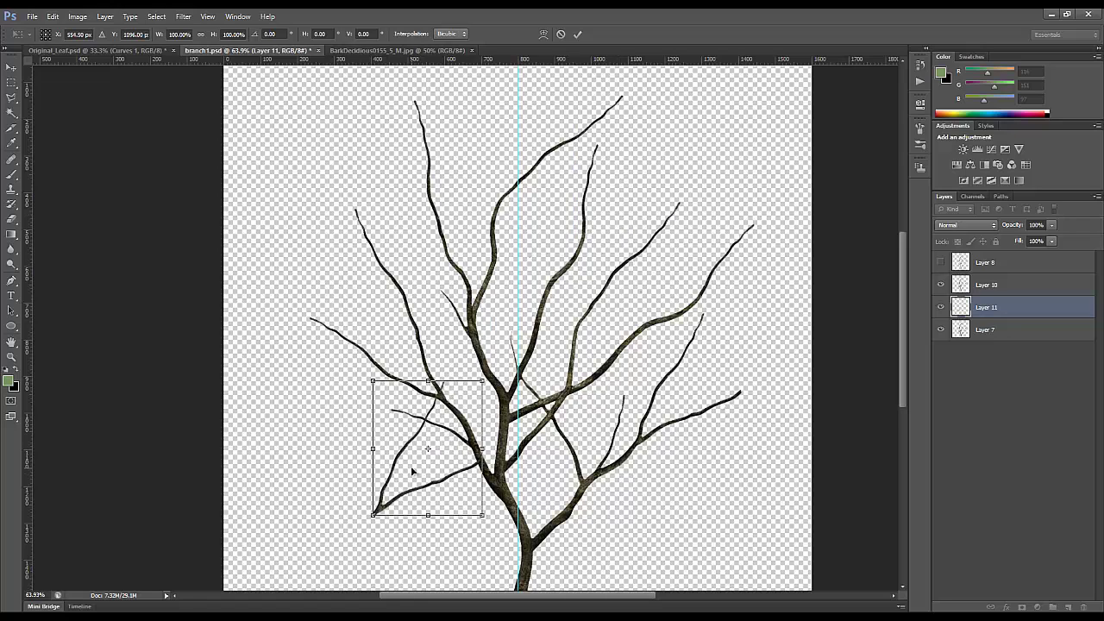
drag(360, 378, 483, 545)
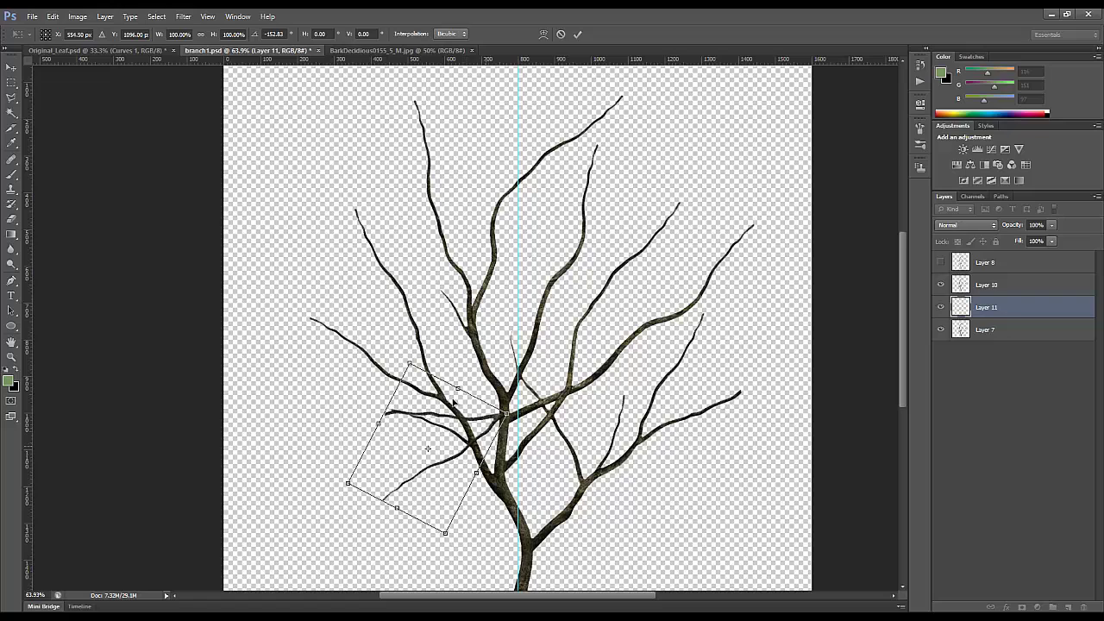
drag(413, 337, 493, 362)
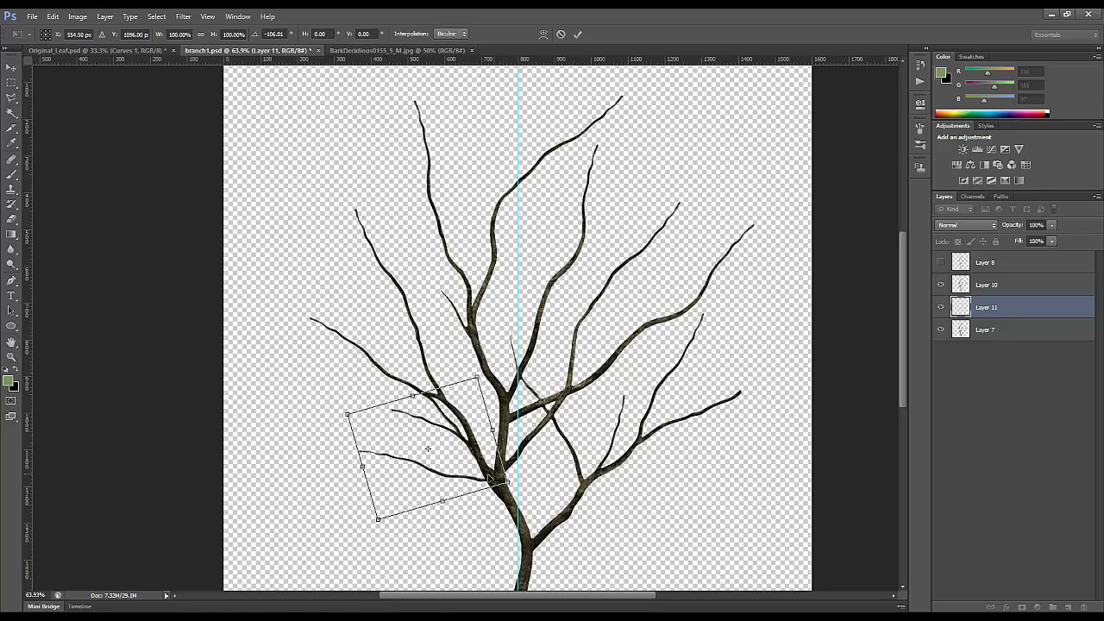
drag(489, 477, 379, 549)
drag(480, 465, 473, 481)
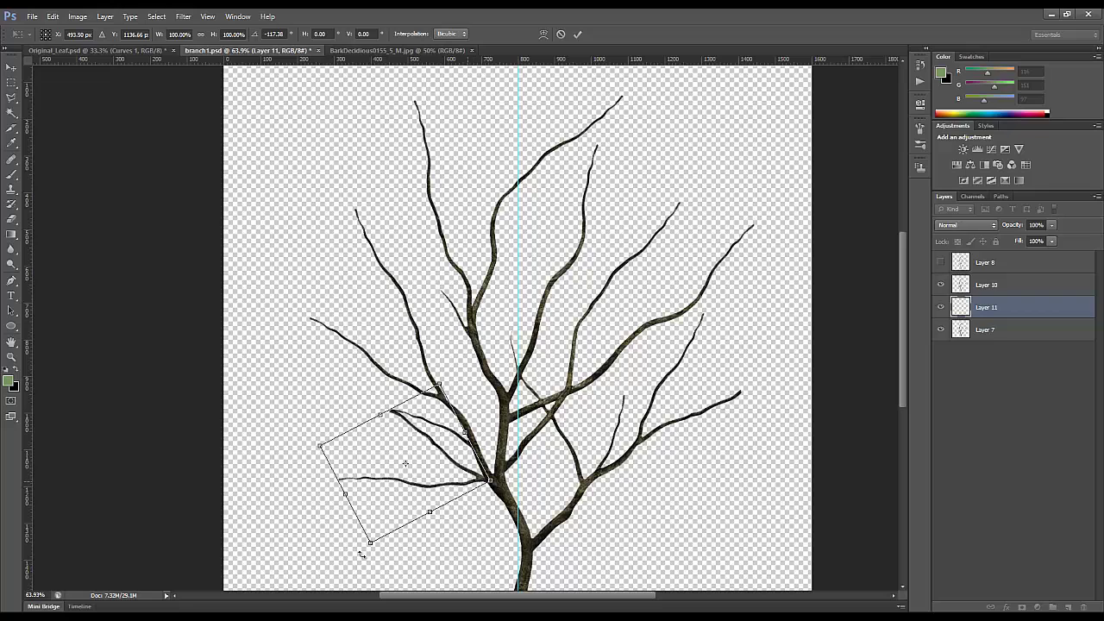
drag(361, 552, 384, 556)
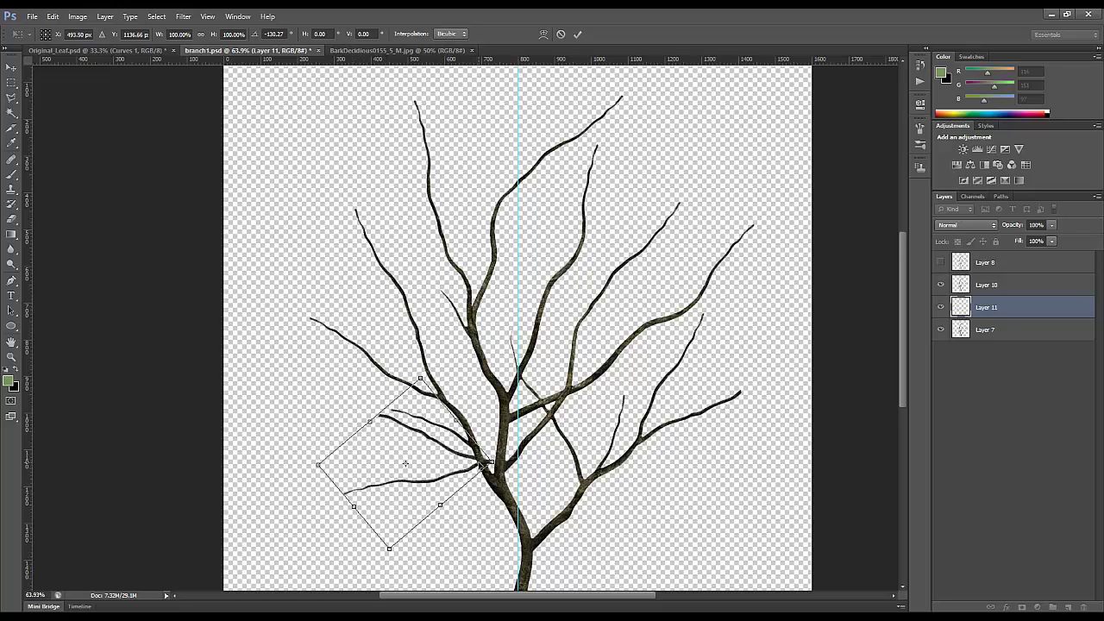
drag(480, 465, 473, 480)
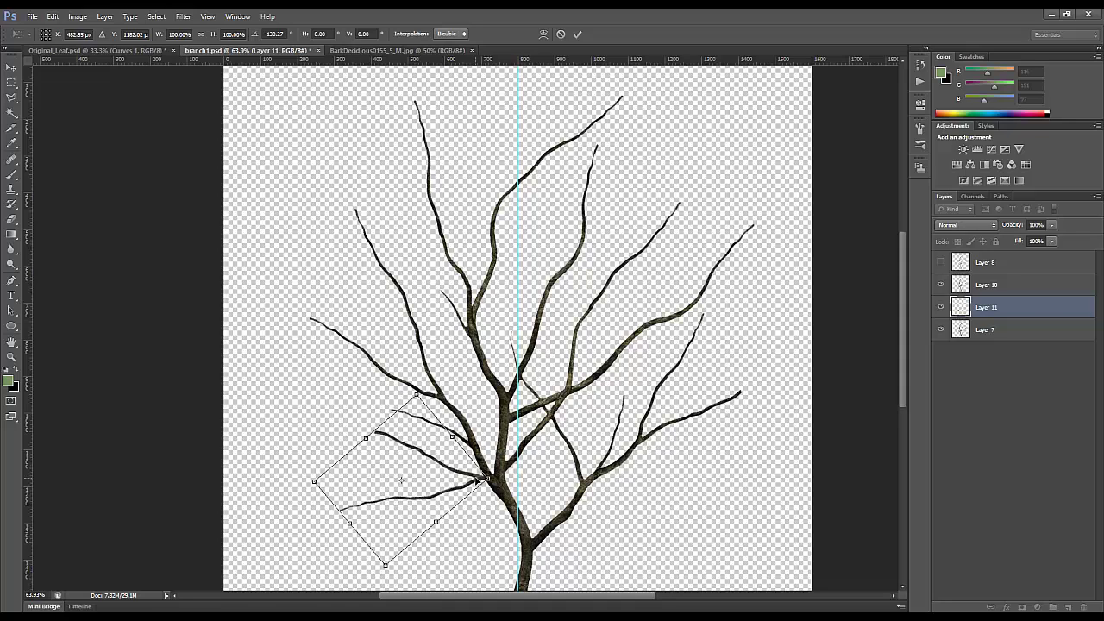
key(Return)
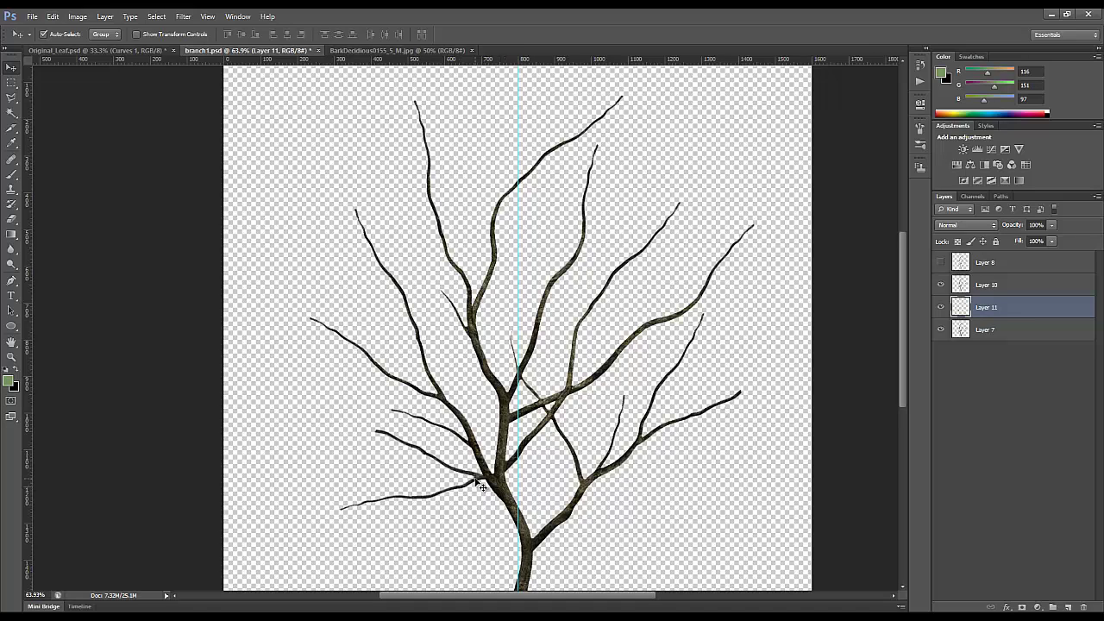
key(Delete)
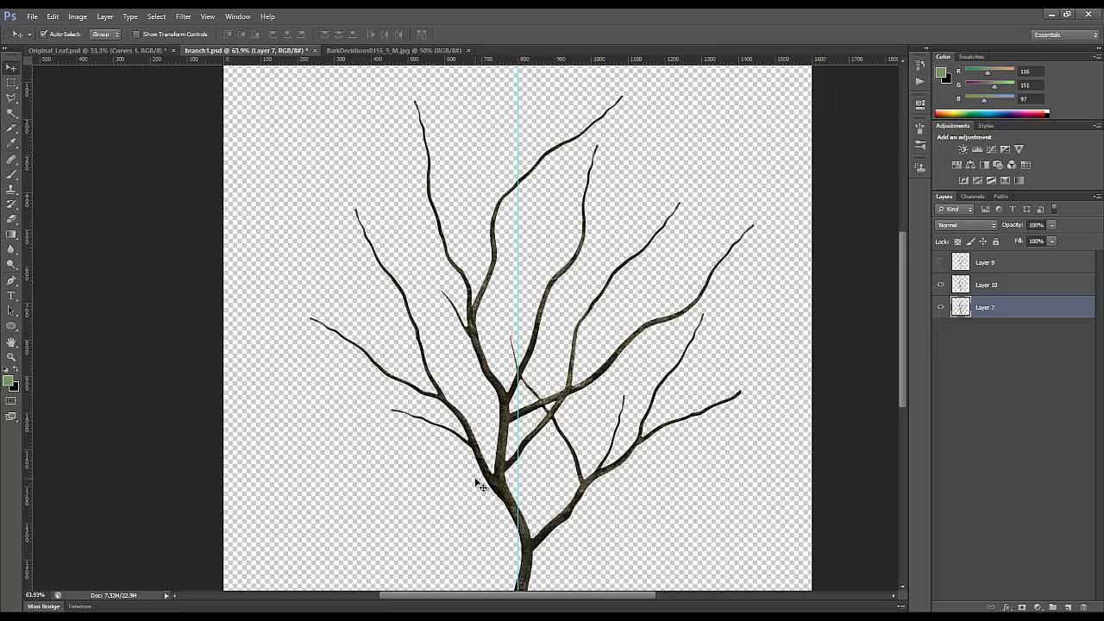
Step: Copy the leaf from Original_Leaf.psd into branch1.psd as a new layer above Layer 10
click(966, 289)
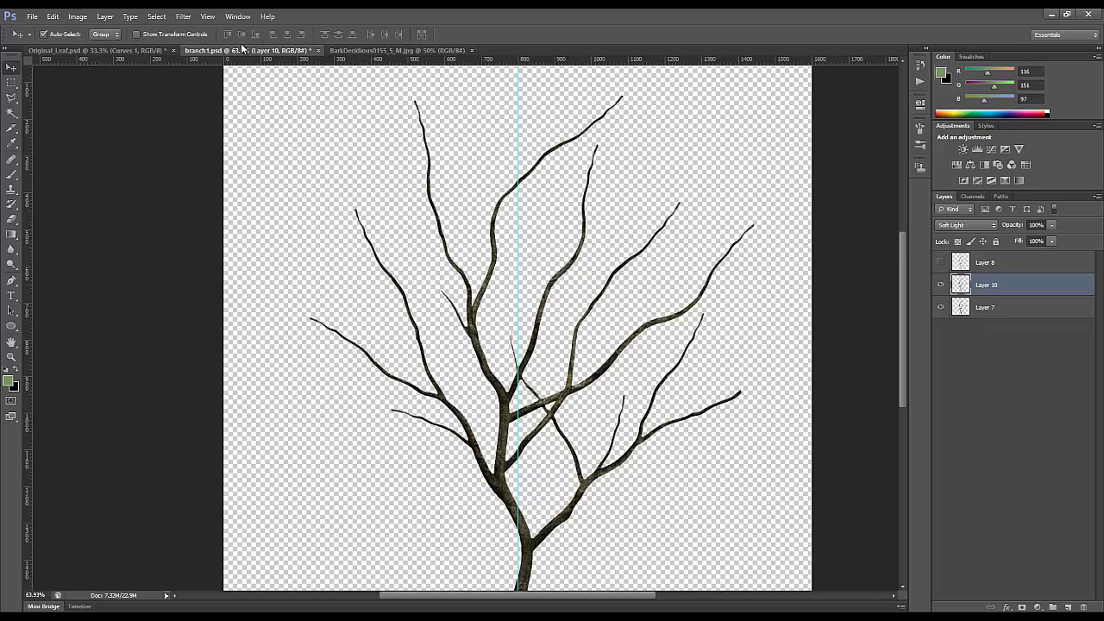
click(111, 52)
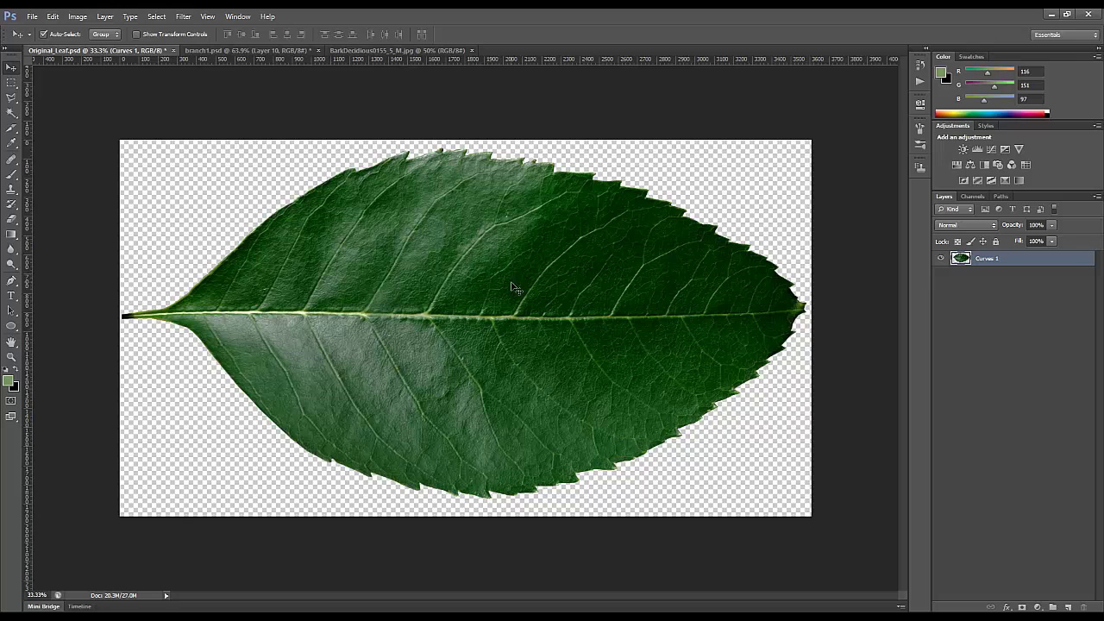
drag(489, 290, 659, 215)
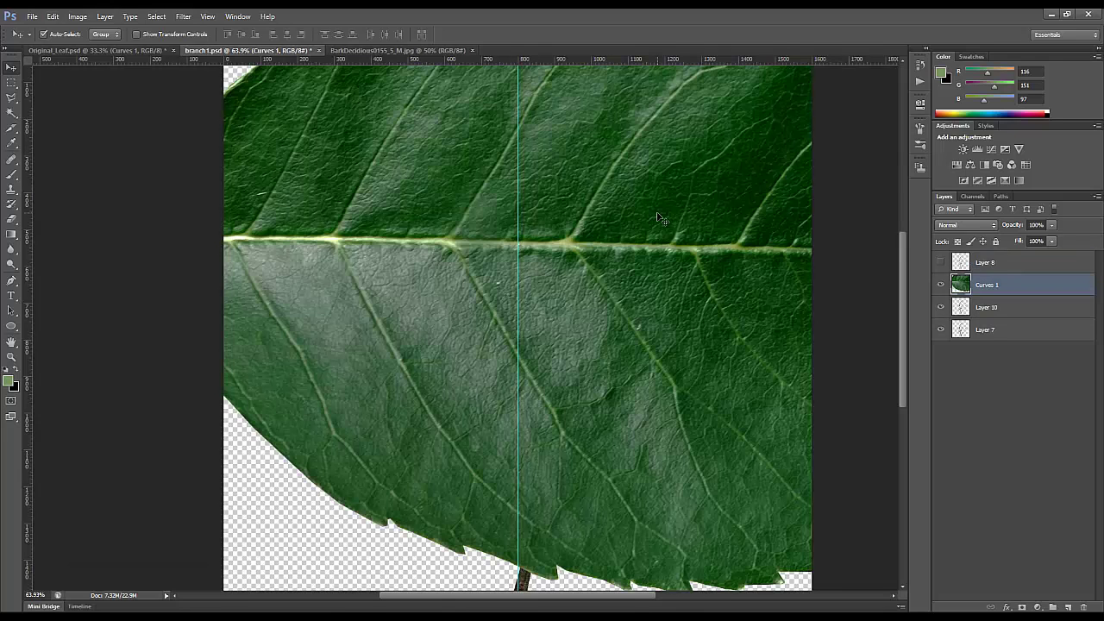
Step: Scale the leaf down to about 5.4% with Free Transform and place it in the empty upper-right area of the canvas
scroll(659, 218, down, 5)
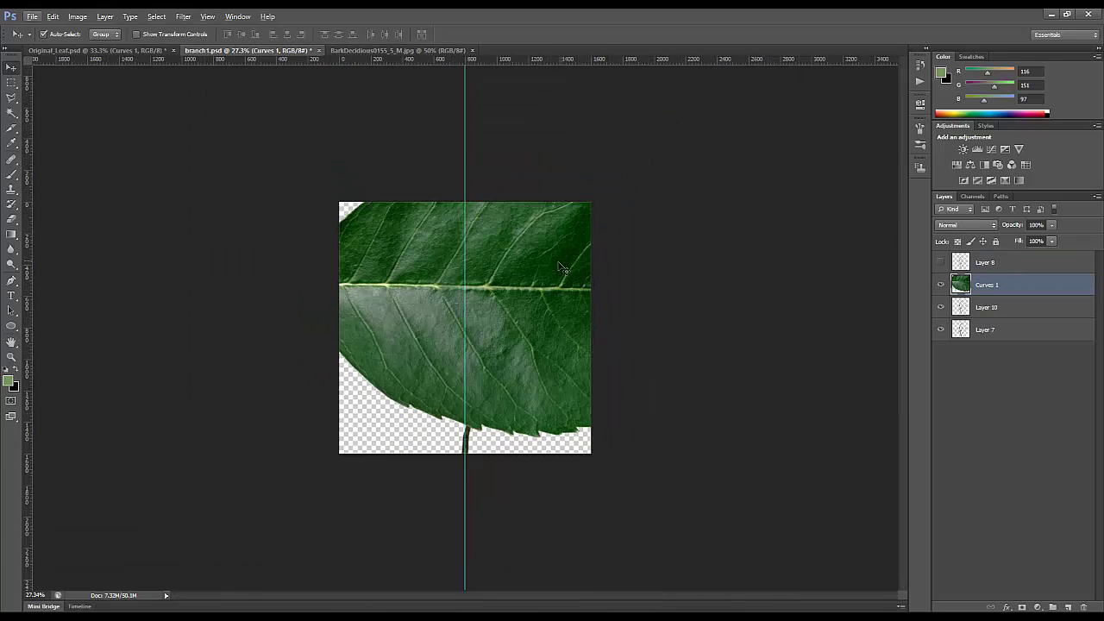
key(ctrl+t)
drag(236, 149, 657, 316)
drag(675, 388, 532, 248)
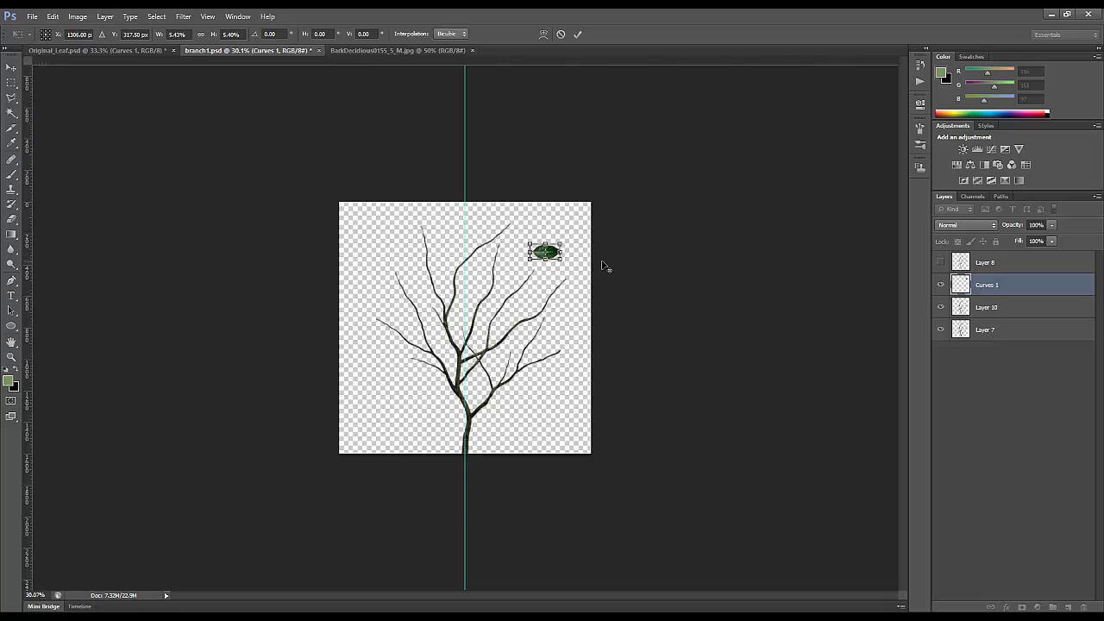
scroll(604, 264, up, 2)
scroll(602, 266, up, 1)
key(alt+space)
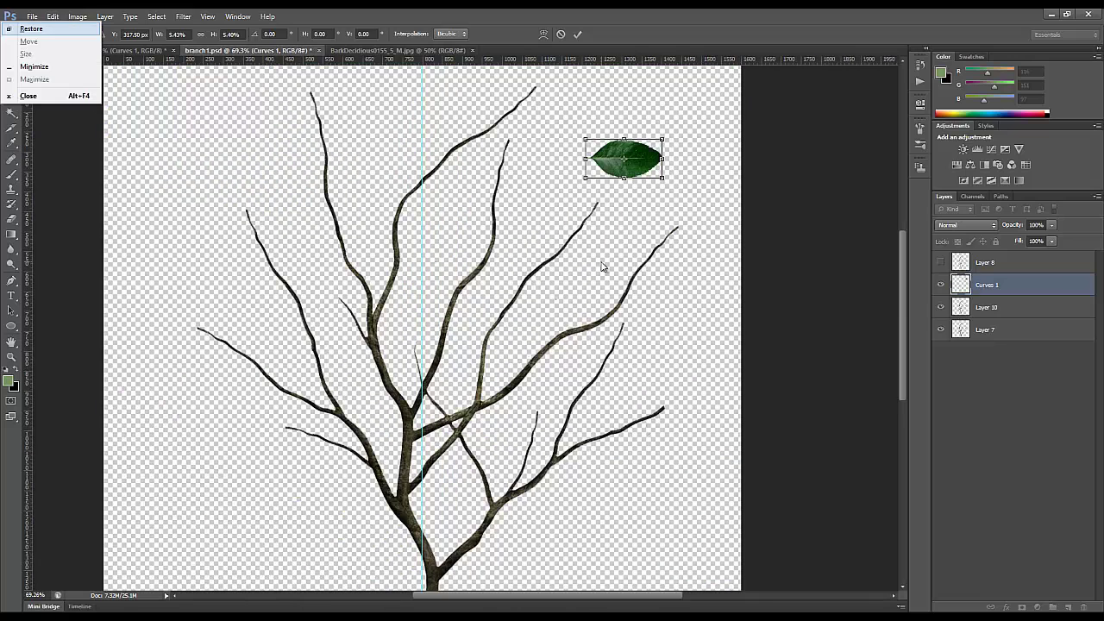
click(661, 12)
key(Return)
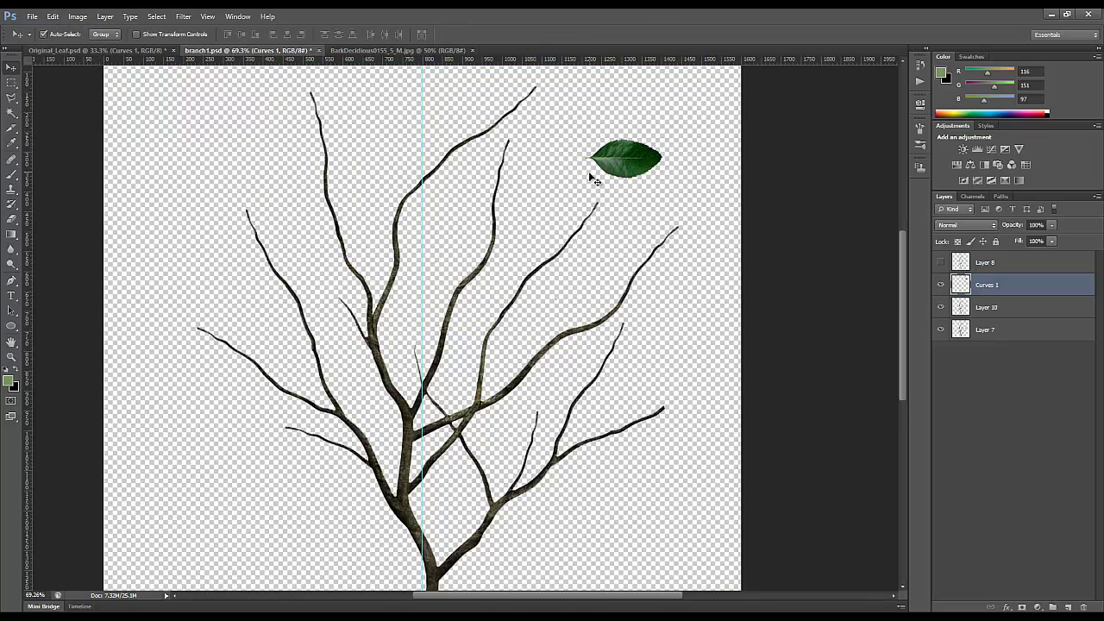
Step: Rotate the leaf to about -50° and attach its stem to the tip of the second branch from the right
drag(622, 169, 578, 188)
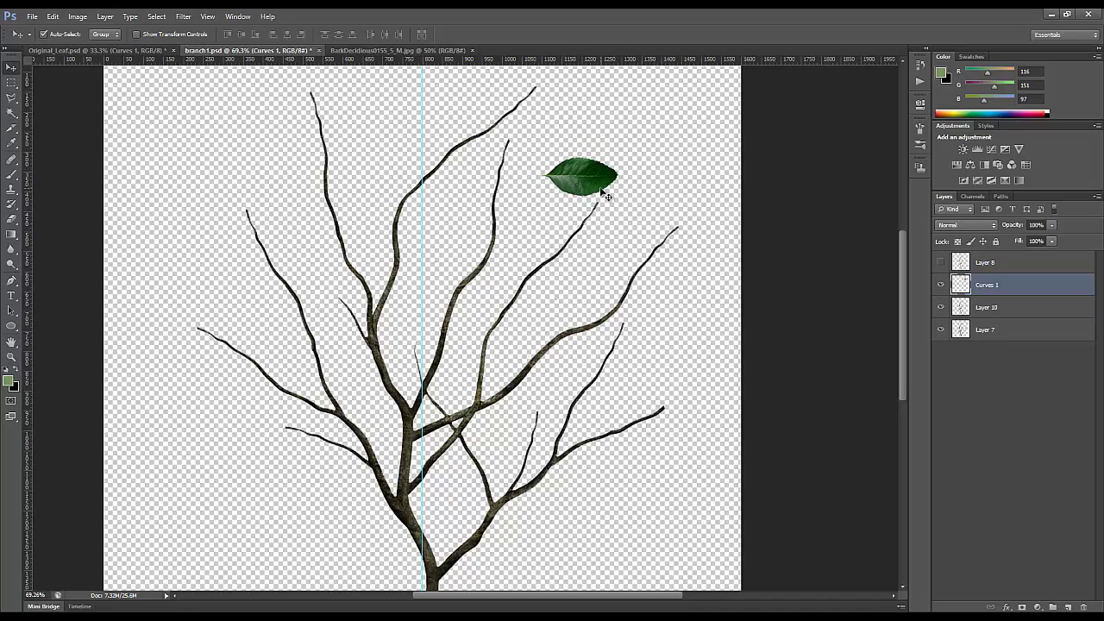
key(ctrl+t)
drag(618, 158, 615, 190)
key(Return)
key(ctrl+t)
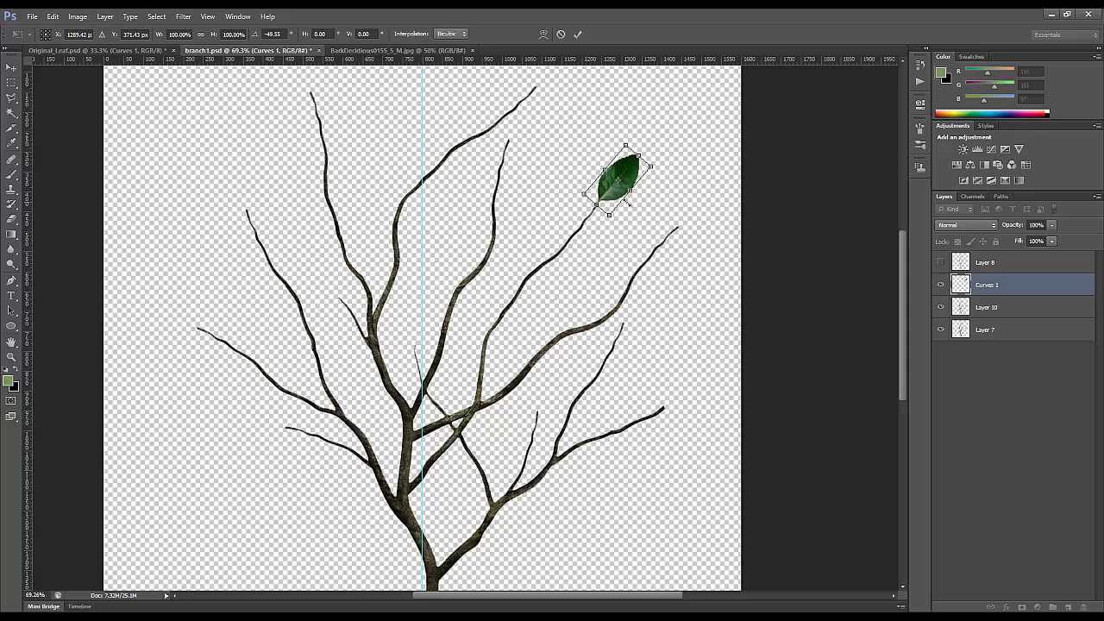
key(Return)
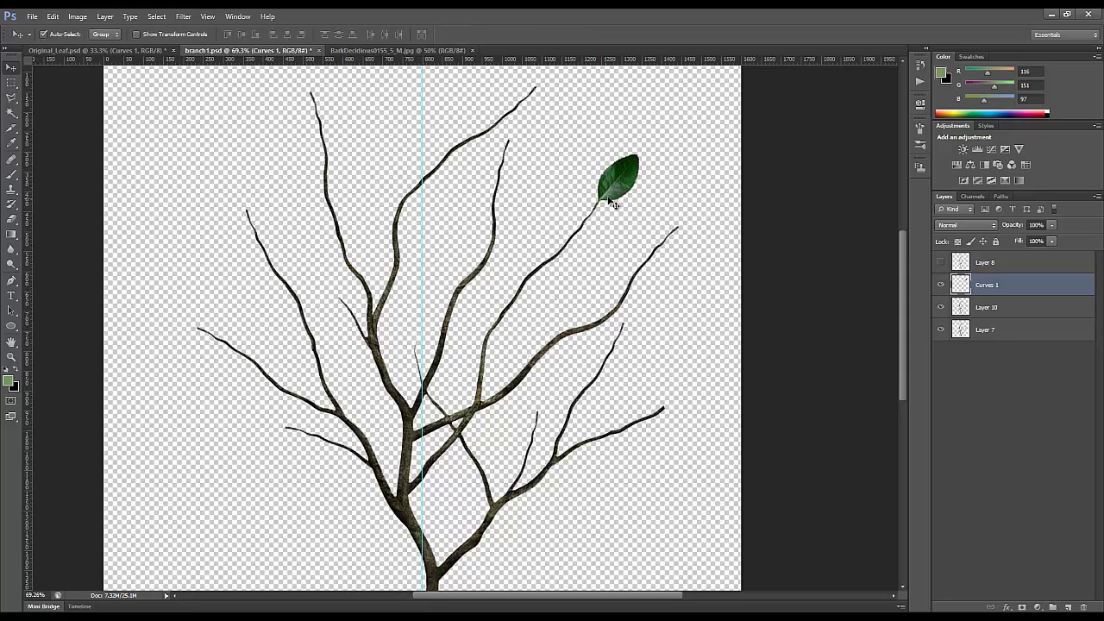
Step: Scale the attached leaf down slightly with Free Transform, keeping its stem at the branch tip
key(ctrl+t)
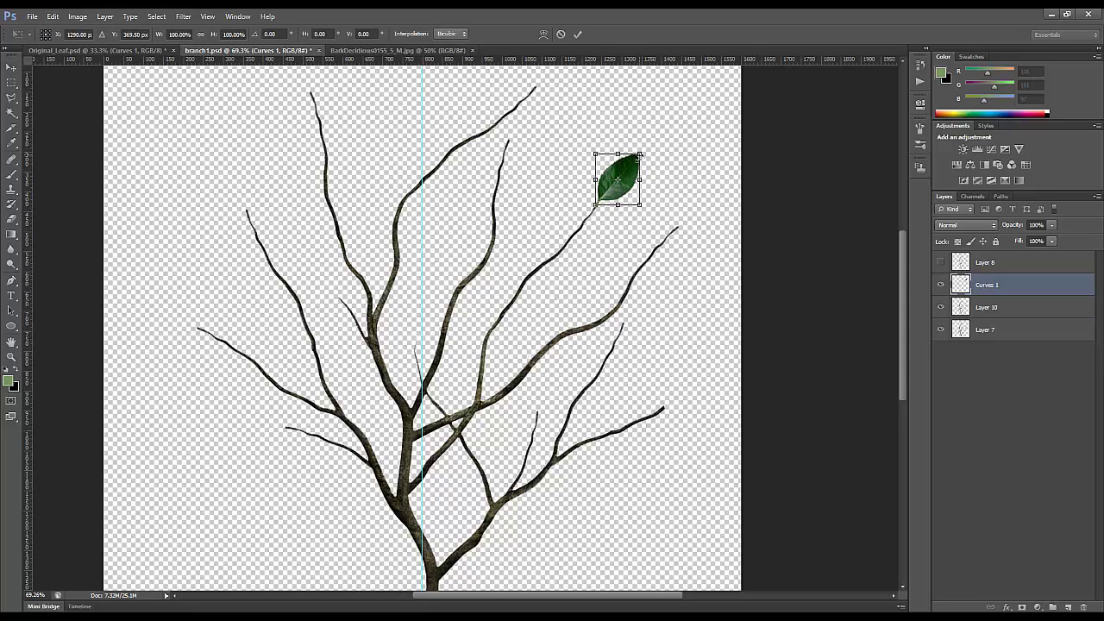
drag(640, 153, 630, 162)
key(Return)
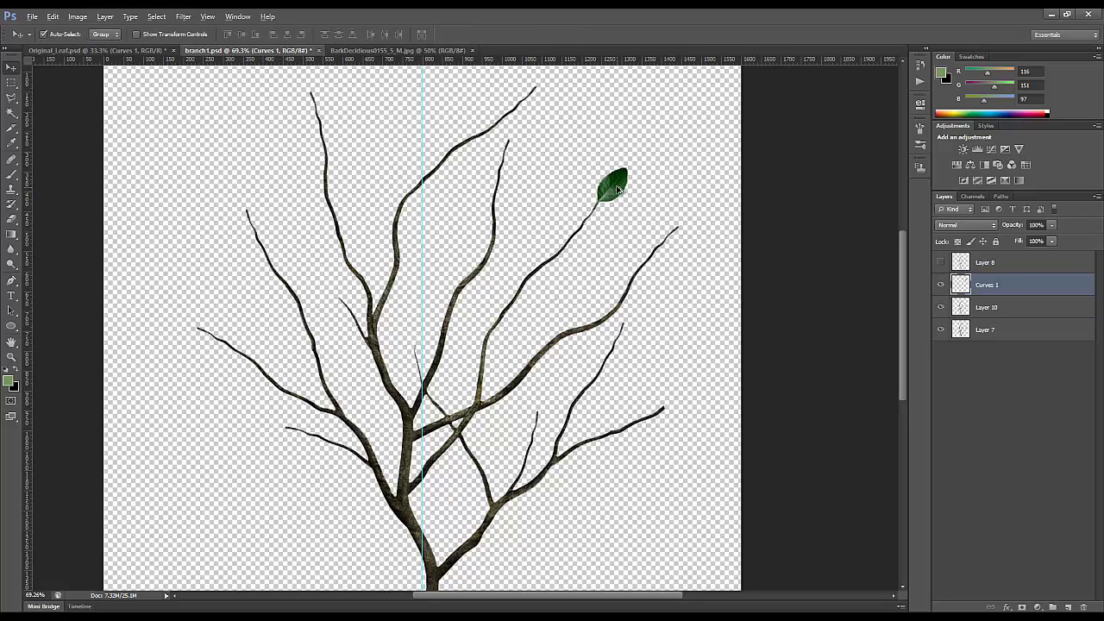
Step: Duplicate the leaf, rotate the copy about 55°, and resize it as a second leaf on the same branch tip
drag(622, 204, 638, 237)
key(ctrl+t)
drag(655, 191, 653, 214)
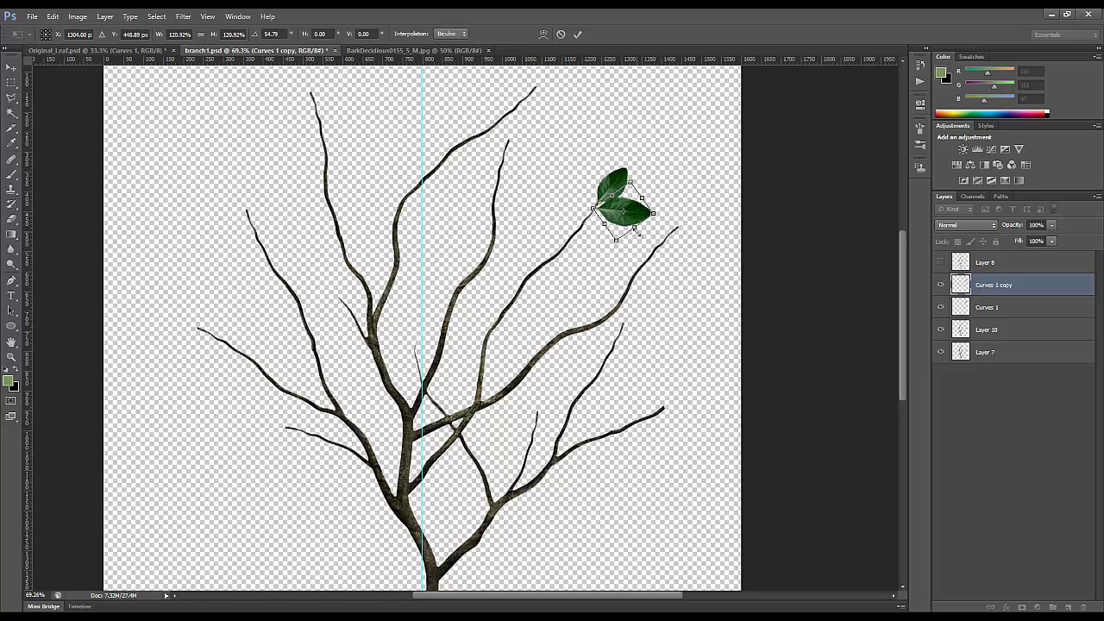
drag(654, 213, 620, 210)
key(Return)
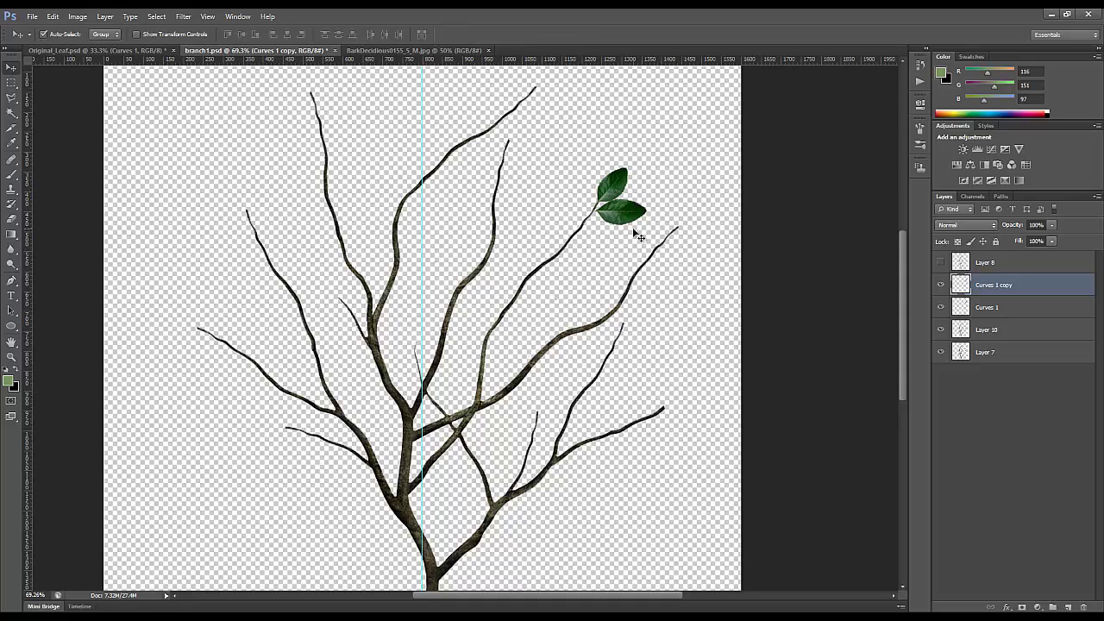
Step: Duplicate a leaf, rotate the copy about -107° and narrow it to about 80%, and seat it as the third leaf at the branch tip
mouse_move(627, 218)
mouse_down()
mouse_move(573, 197)
mouse_move(628, 214)
mouse_up()
key(ctrl+t)
drag(556, 164, 590, 181)
key(Left)
key(Left)
key(Left)
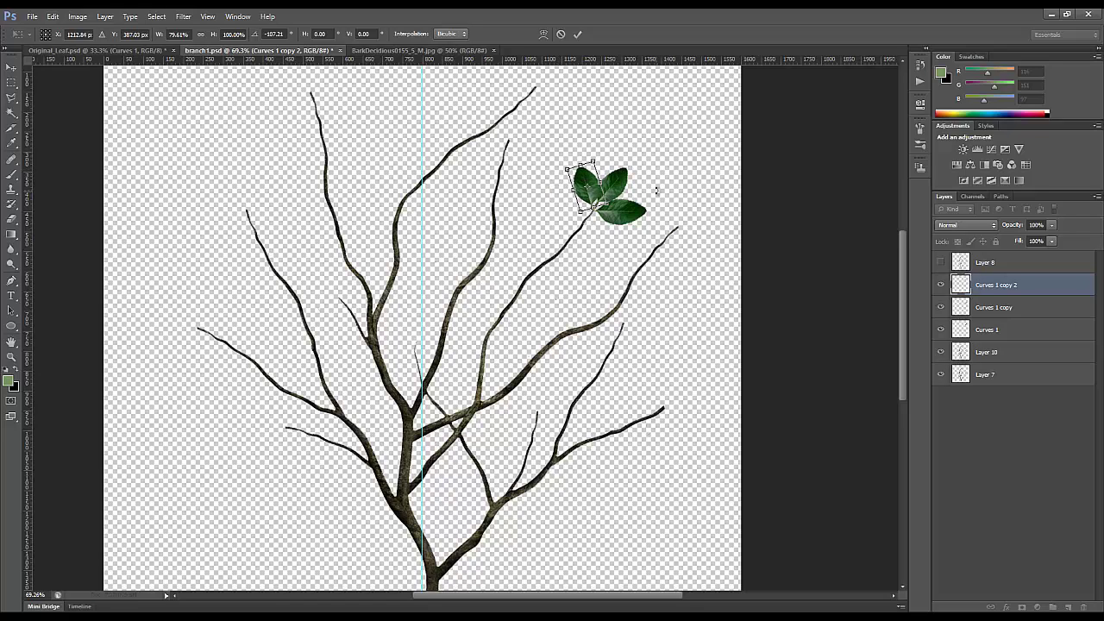
key(Down)
key(Down)
key(Down)
key(Down)
key(Return)
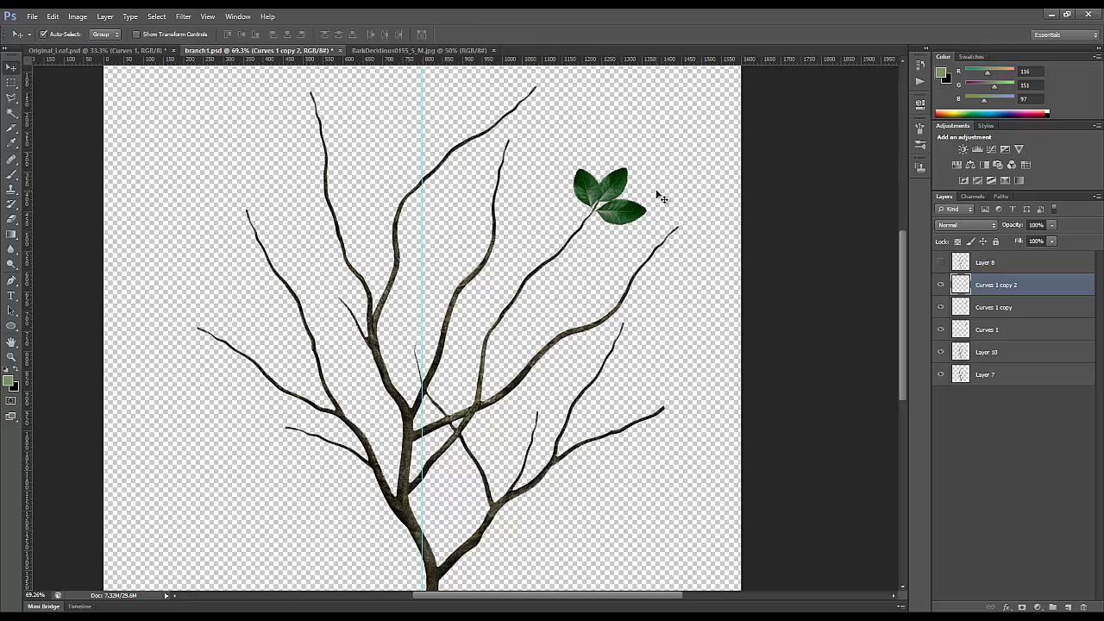
Step: Add one leaf copy on the branch's lower side and another on its upper side, rotated about -17°, below the tip leaves
drag(612, 221, 602, 238)
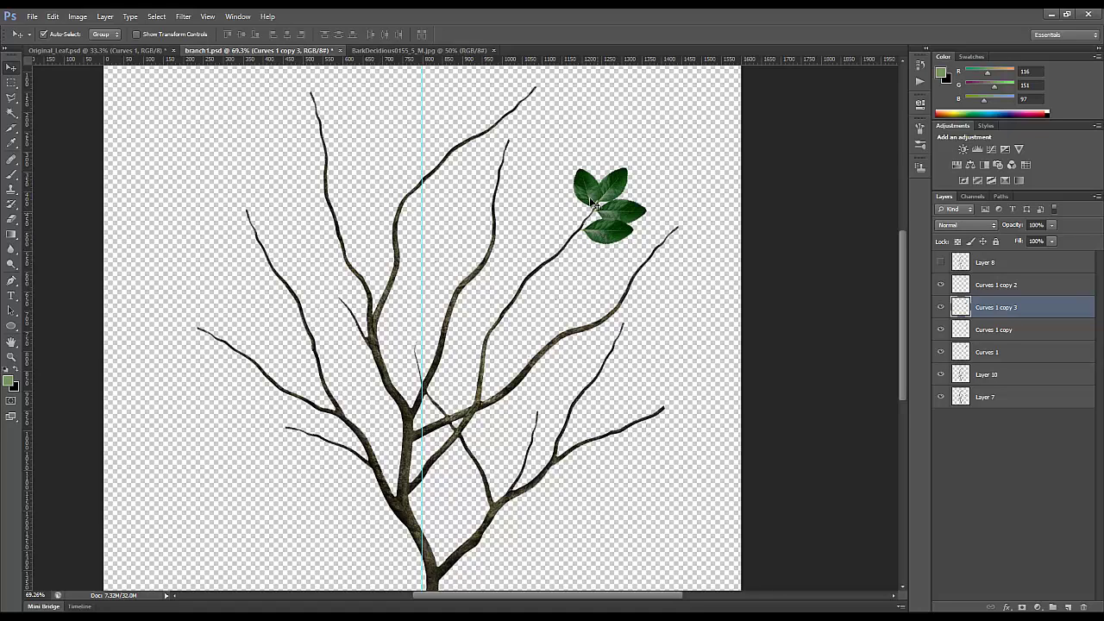
drag(606, 243, 591, 243)
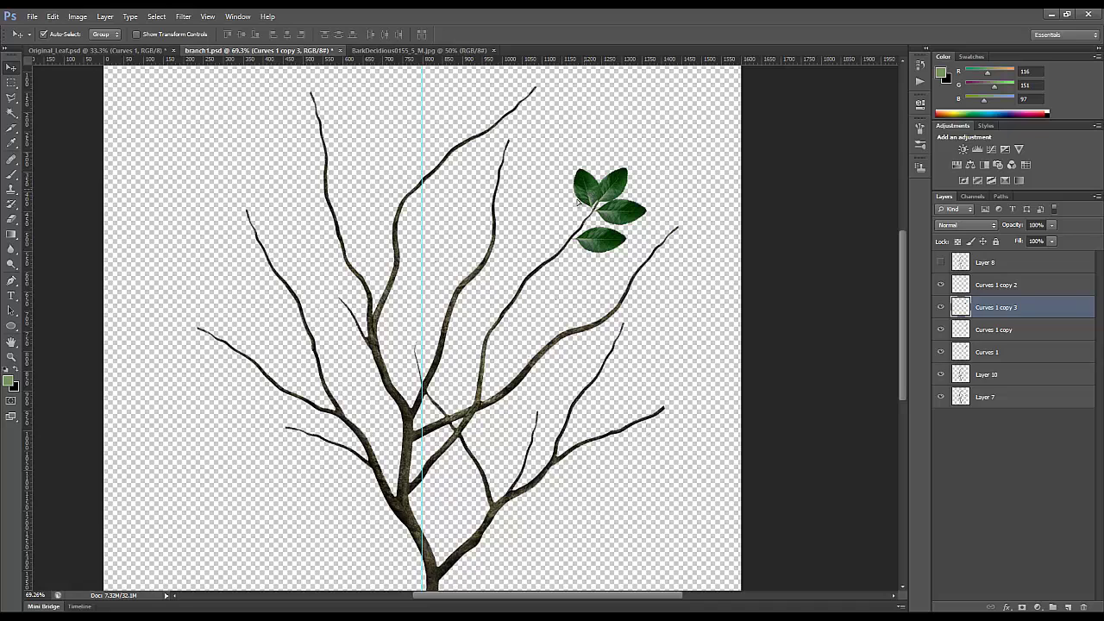
drag(588, 201, 566, 208)
key(ctrl+t)
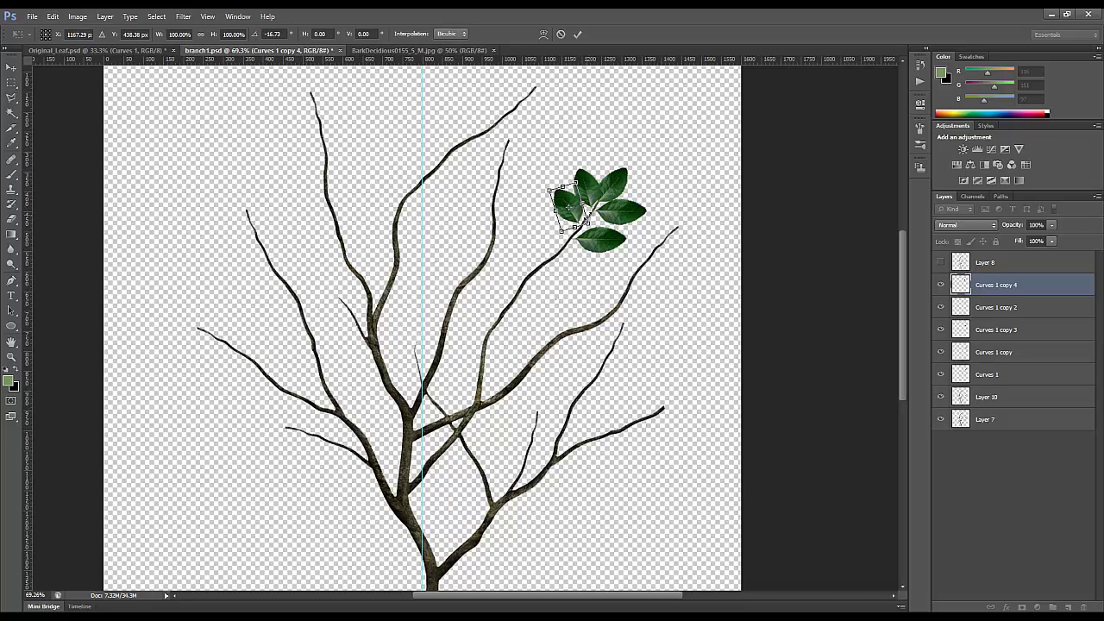
key(Return)
Step: Duplicate the lowest leaf farther down the branch's lower side and adjust the copy with Free Transform to fit the stem
drag(611, 252, 585, 276)
key(ctrl+t)
drag(607, 276, 605, 257)
key(Return)
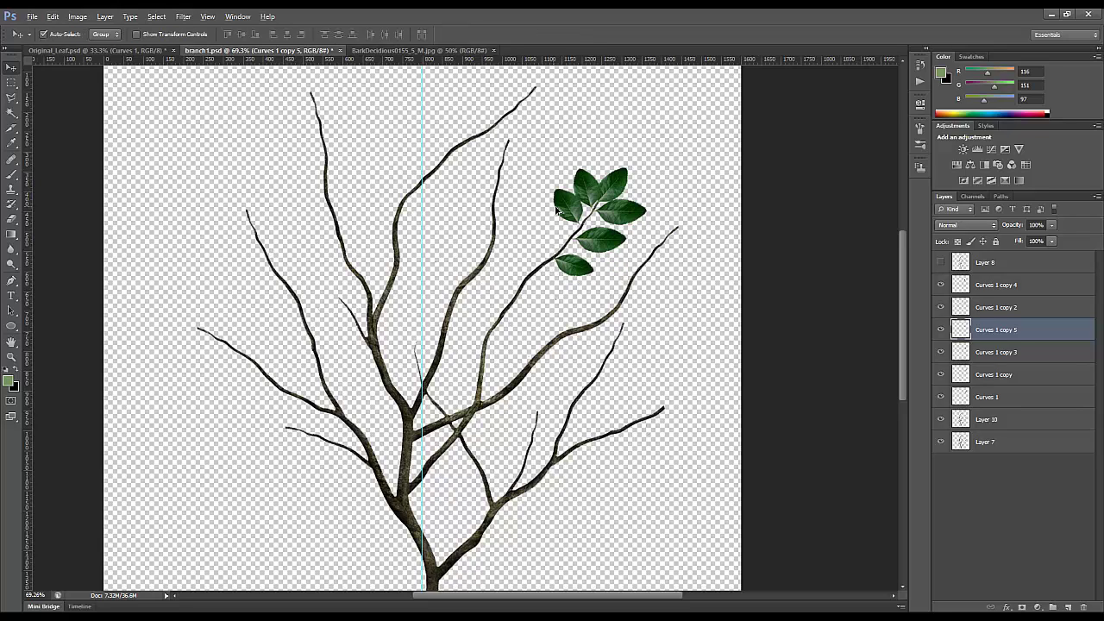
Step: Duplicate a leaf farther down the branch's upper side and narrow the copy to about 75% width with Free Transform
drag(542, 229, 565, 240)
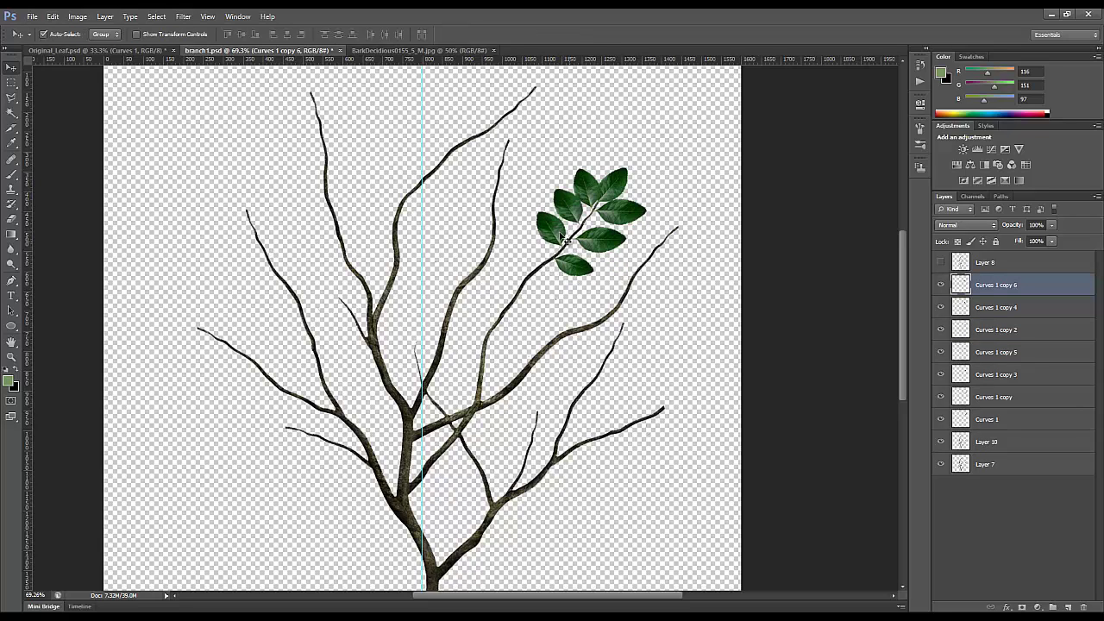
key(ctrl+t)
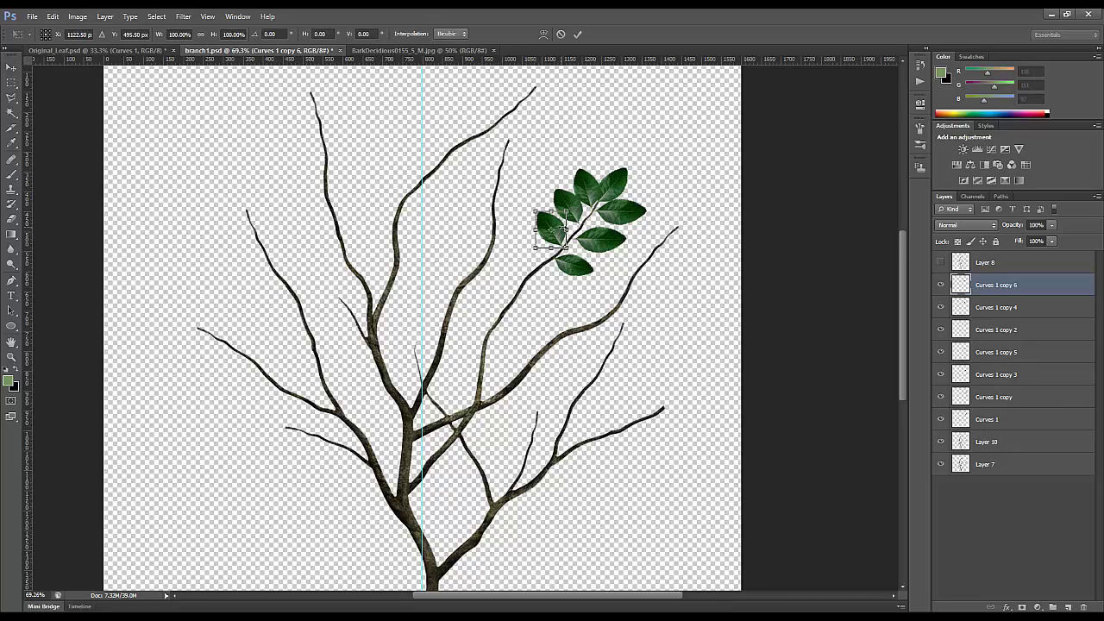
drag(565, 229, 553, 223)
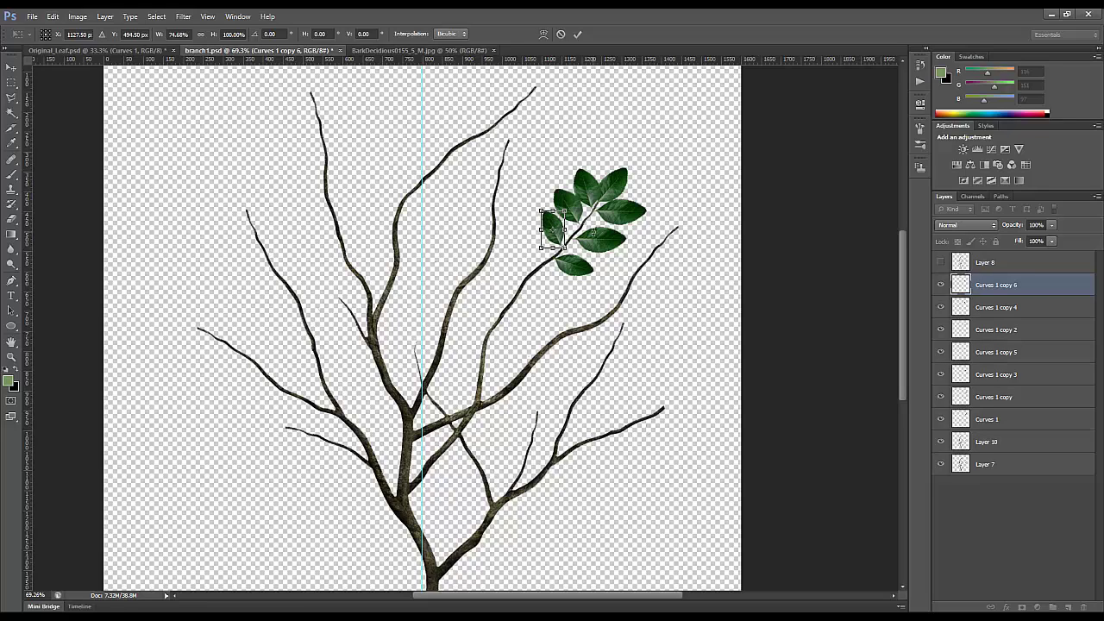
key(Return)
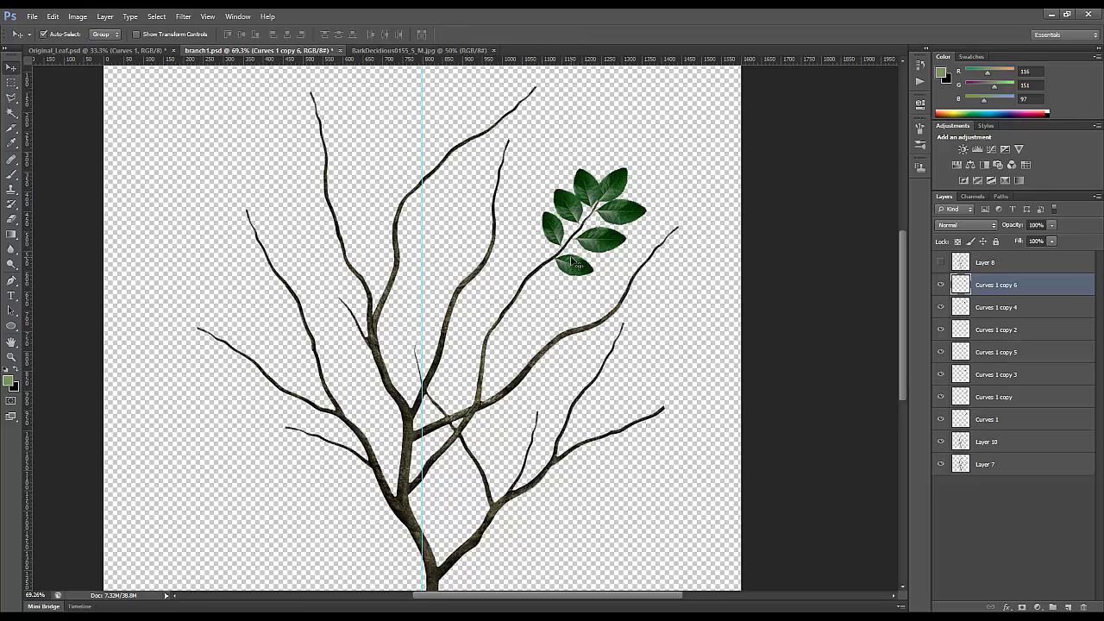
Step: Load the outline of the branch on Layer 7 as a selection and set the Polygonal Lasso to intersect with it
click(975, 467)
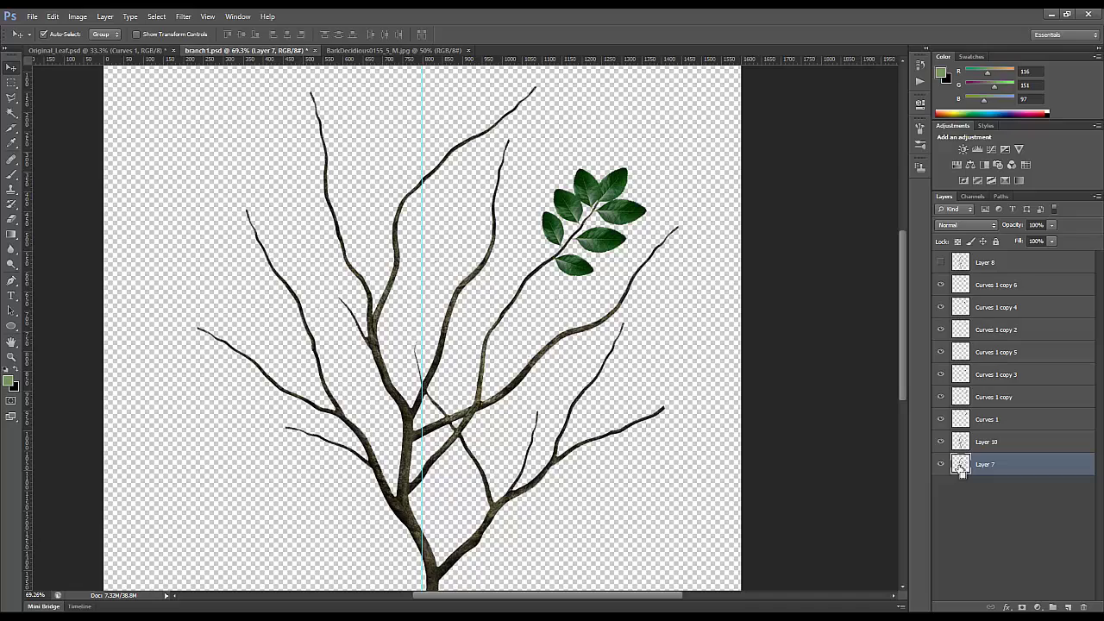
ctrl+click(961, 470)
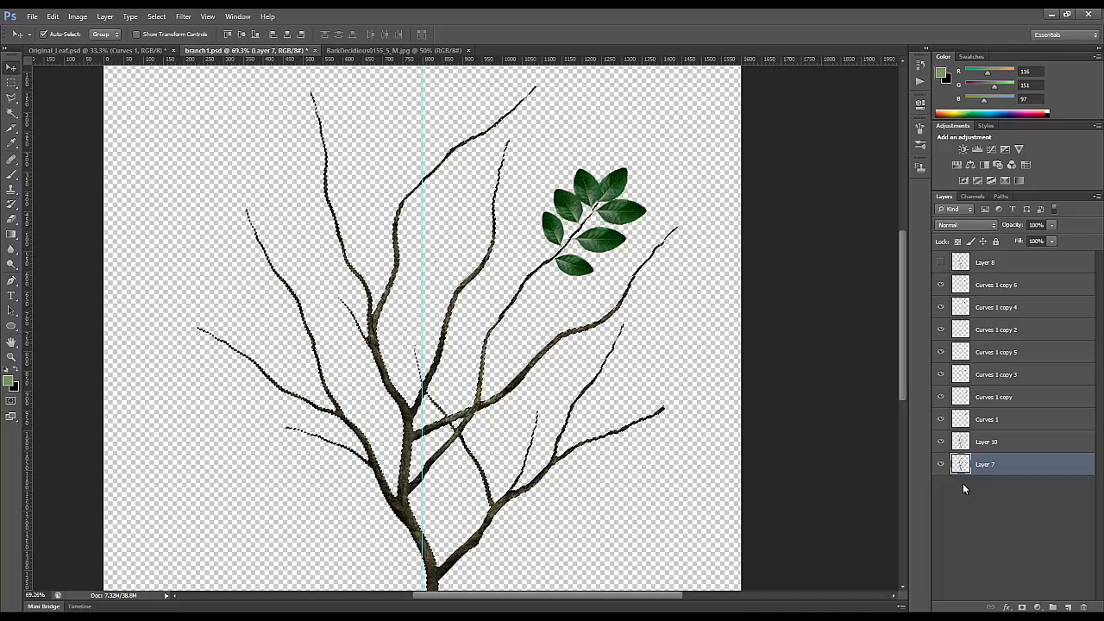
click(11, 98)
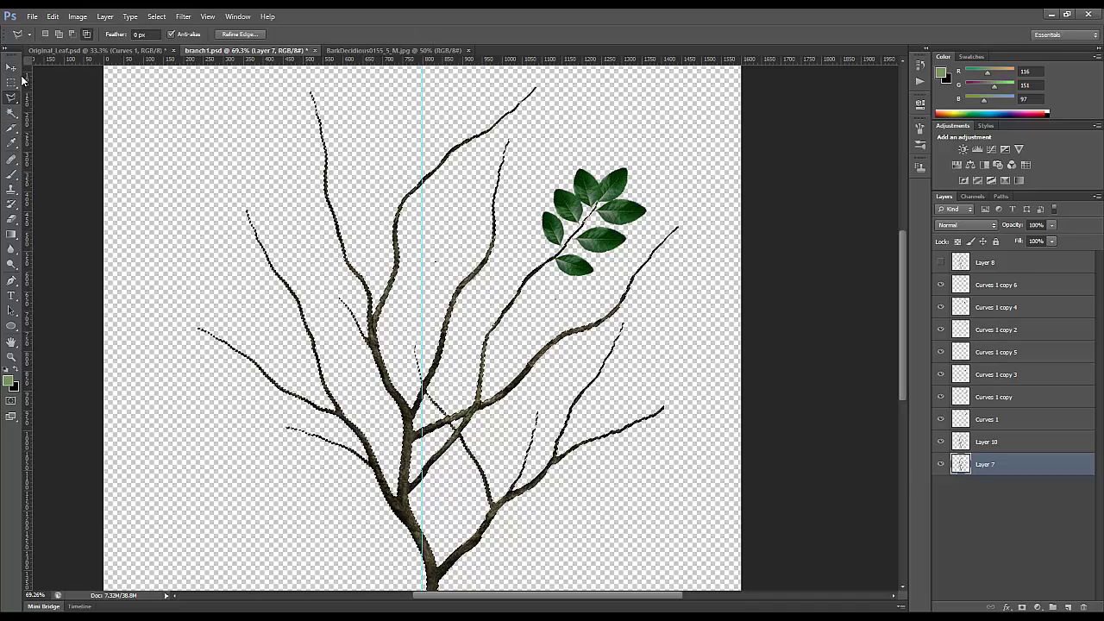
click(87, 34)
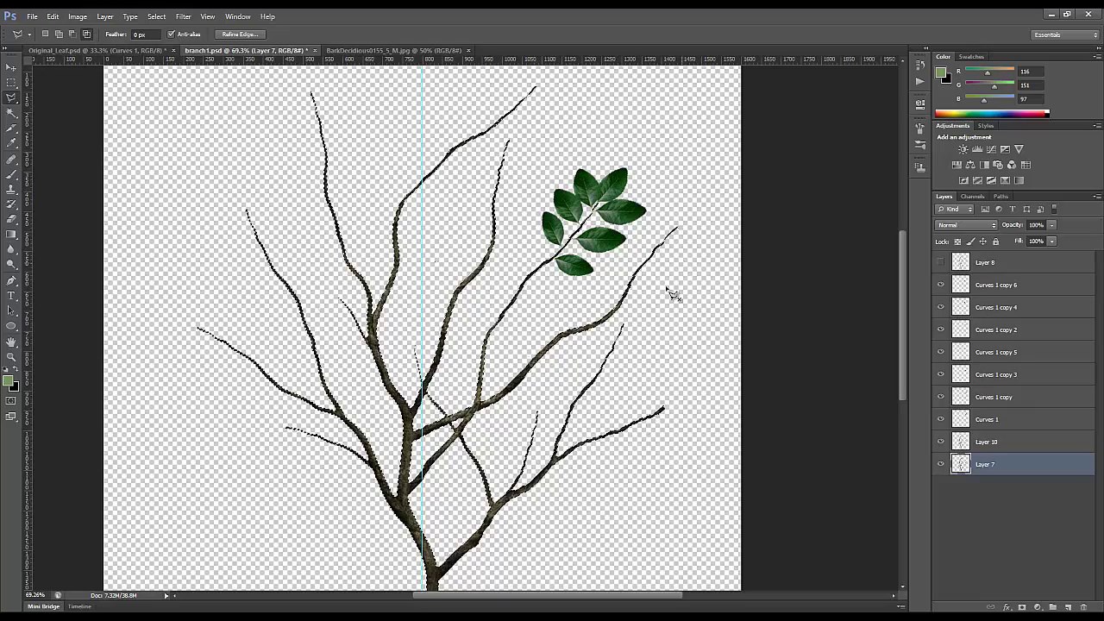
Step: Limit the selection to the outer part of the small lower-left twig and copy it to a new layer
scroll(682, 424, up, 3)
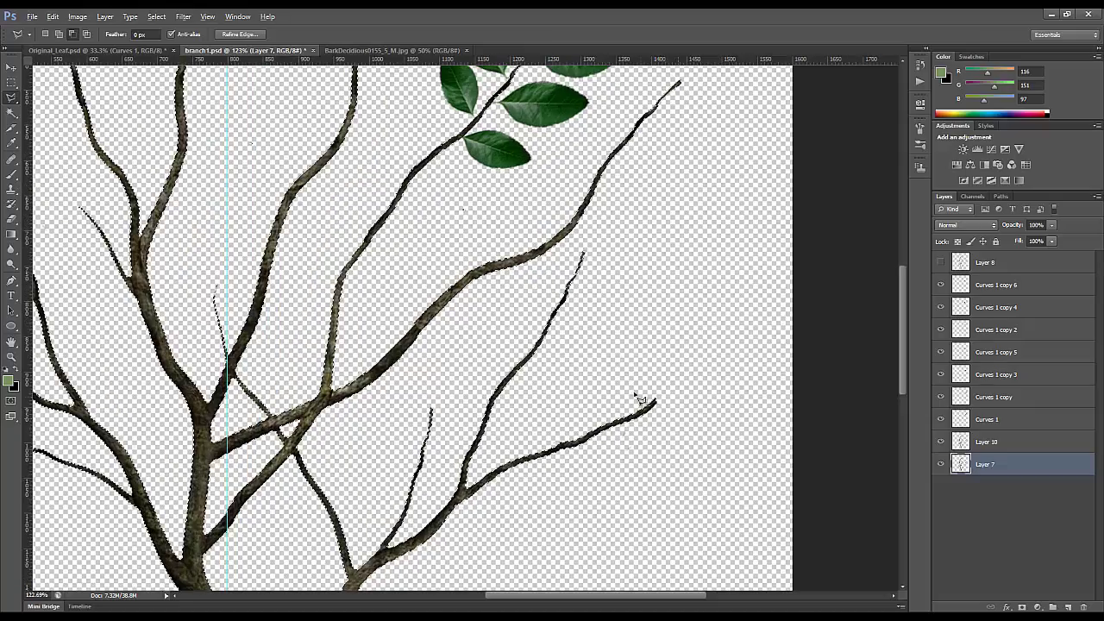
scroll(468, 234, left, 6)
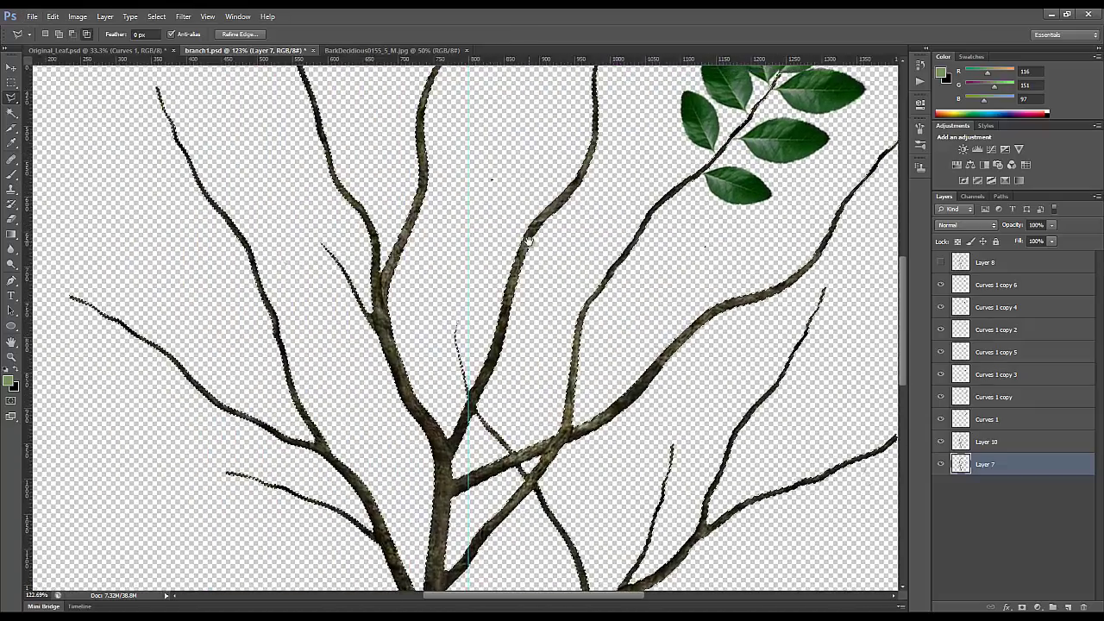
drag(528, 241, 518, 188)
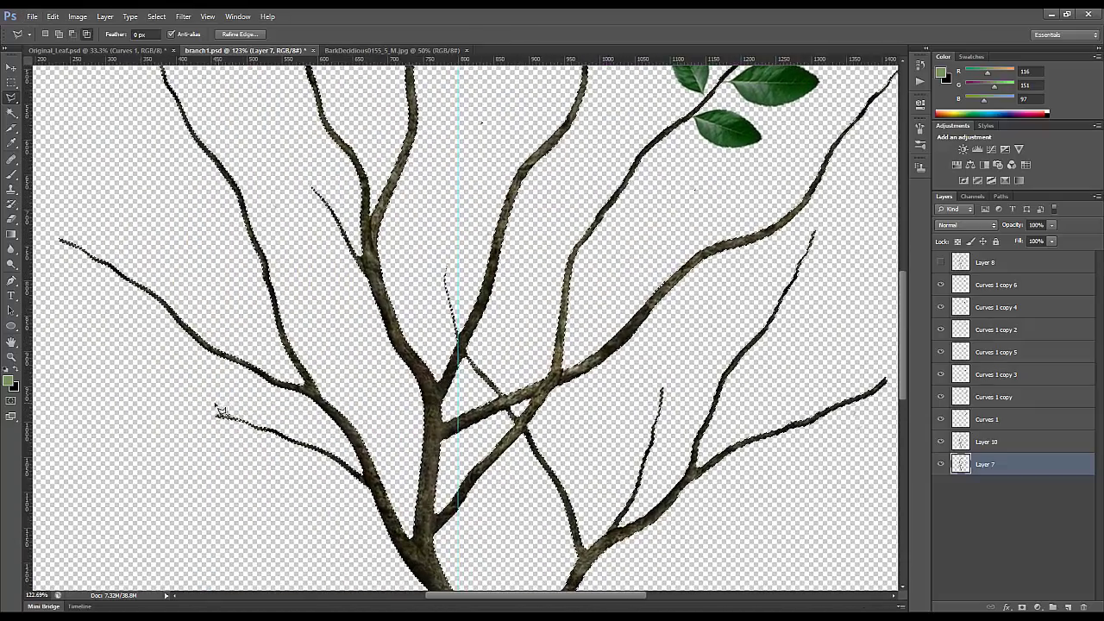
click(211, 404)
click(207, 429)
click(298, 457)
click(303, 429)
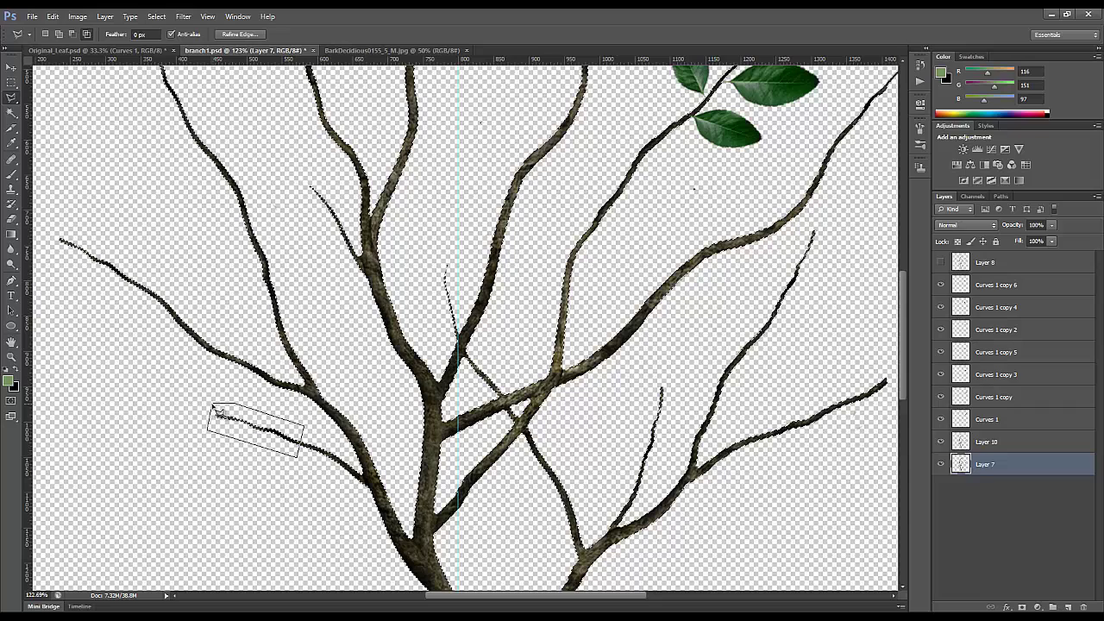
click(219, 411)
right_click(256, 433)
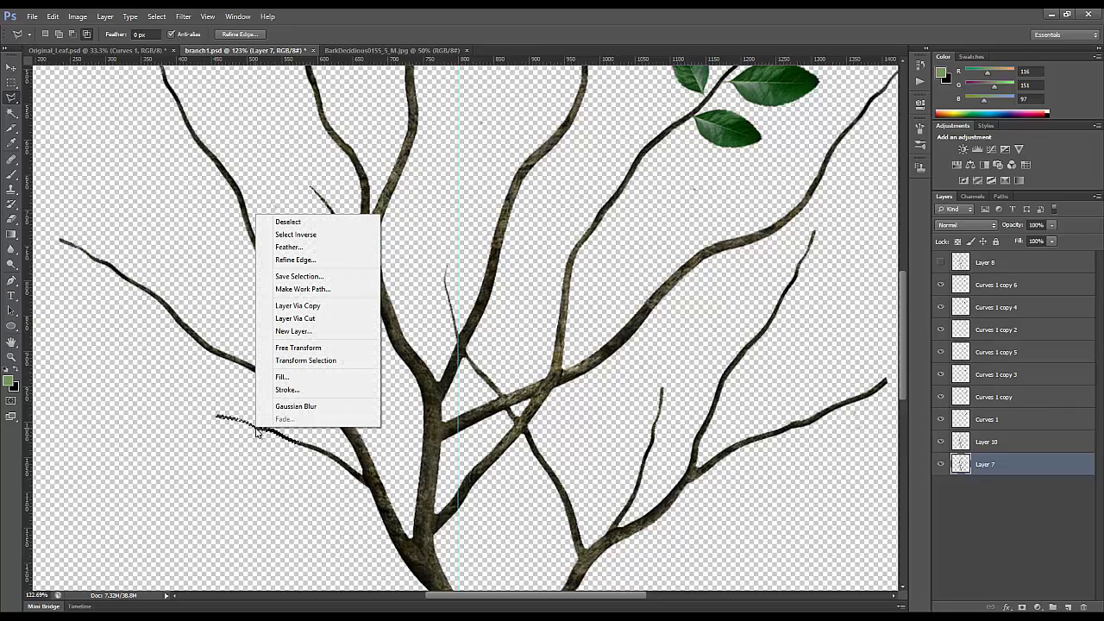
click(321, 306)
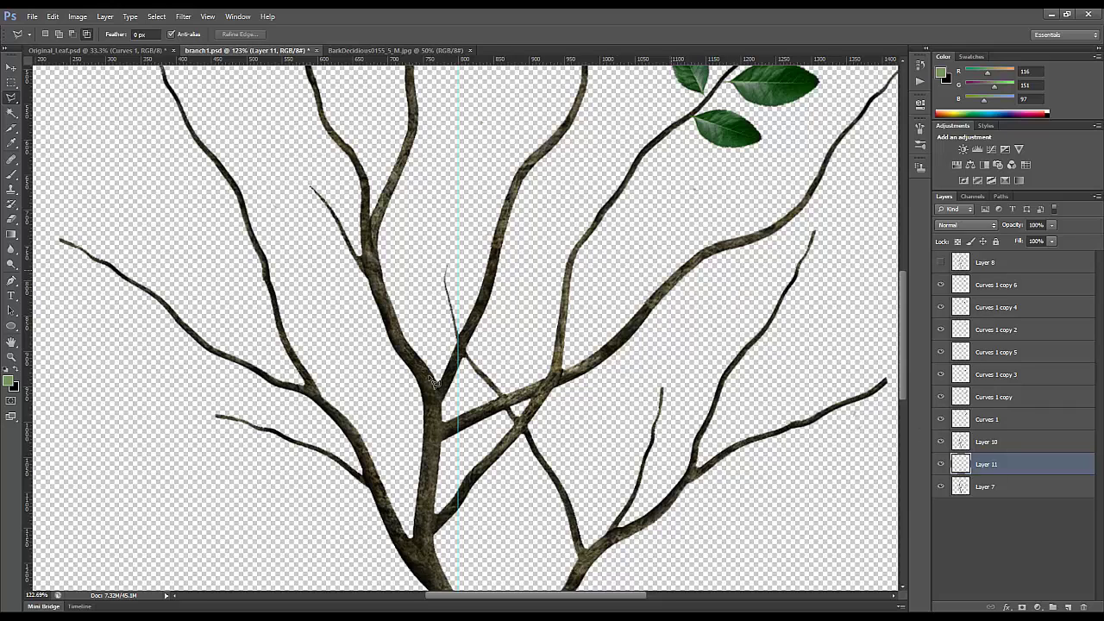
Step: Move the copied twig's layer above all the leaf layers, directly below Layer 8
click(9, 69)
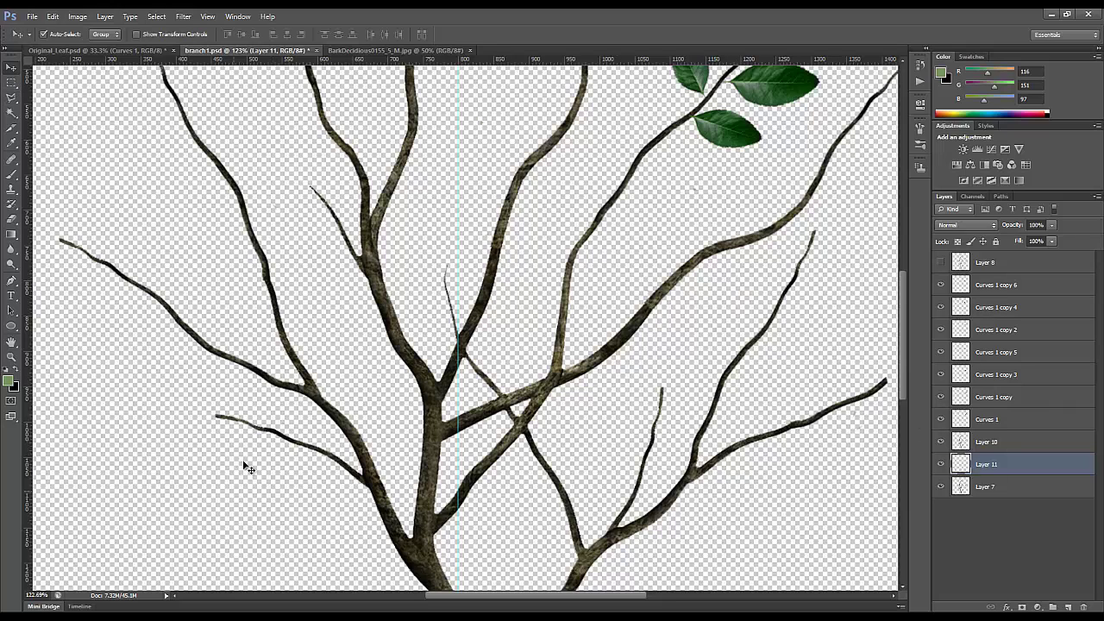
mouse_move(264, 436)
mouse_down()
mouse_move(232, 459)
mouse_move(273, 437)
mouse_up()
key(ctrl+z)
click(1001, 470)
key(ctrl+z)
click(979, 470)
drag(987, 467, 990, 276)
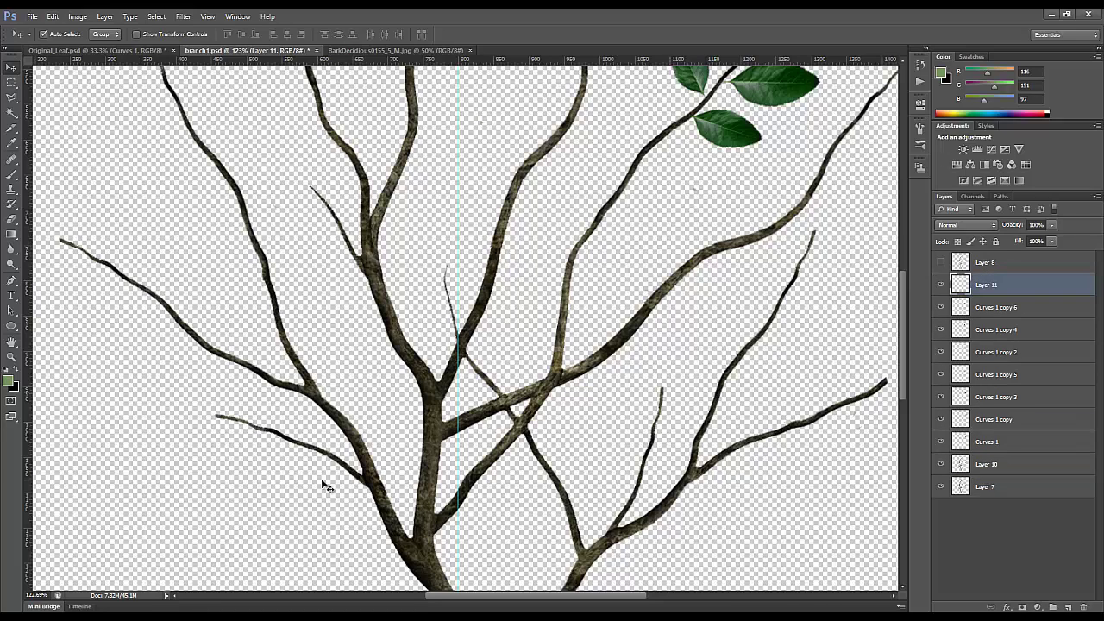
Step: Move the copied twig piece on Layer 11 to the empty area near the canvas's upper-left corner
drag(269, 434, 215, 464)
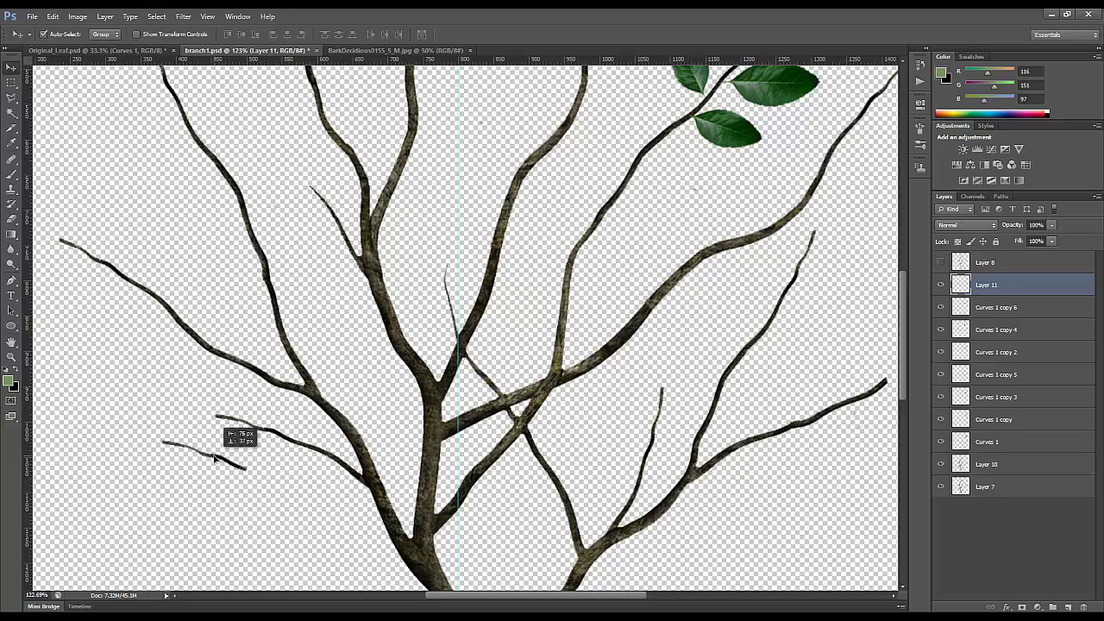
scroll(237, 469, down, 4)
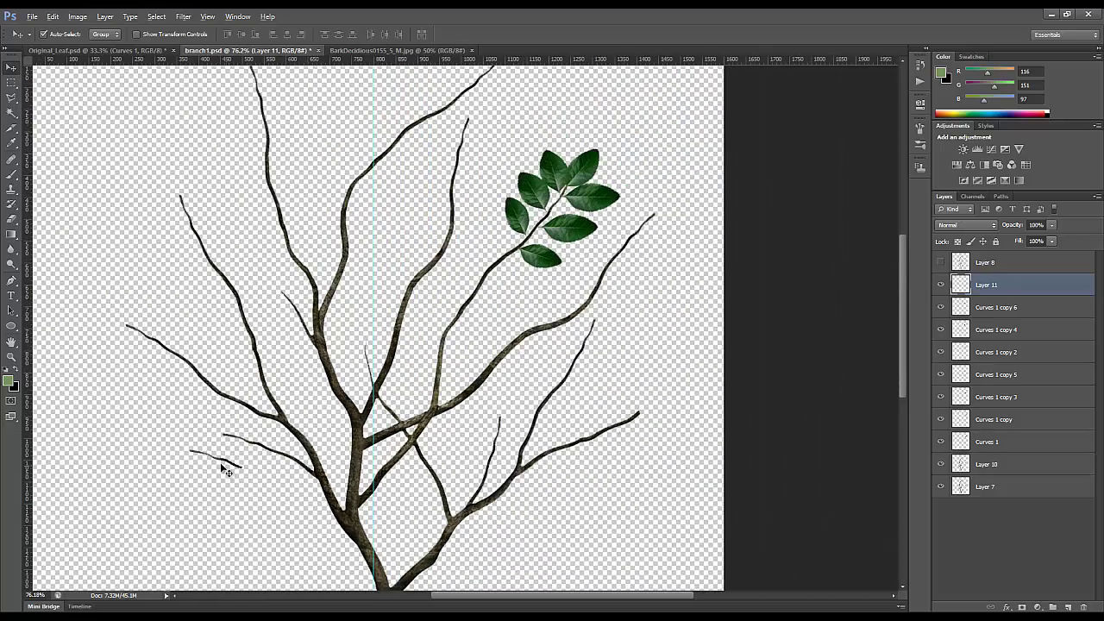
drag(223, 465, 496, 419)
key(ctrl+z)
click(991, 285)
click(997, 263)
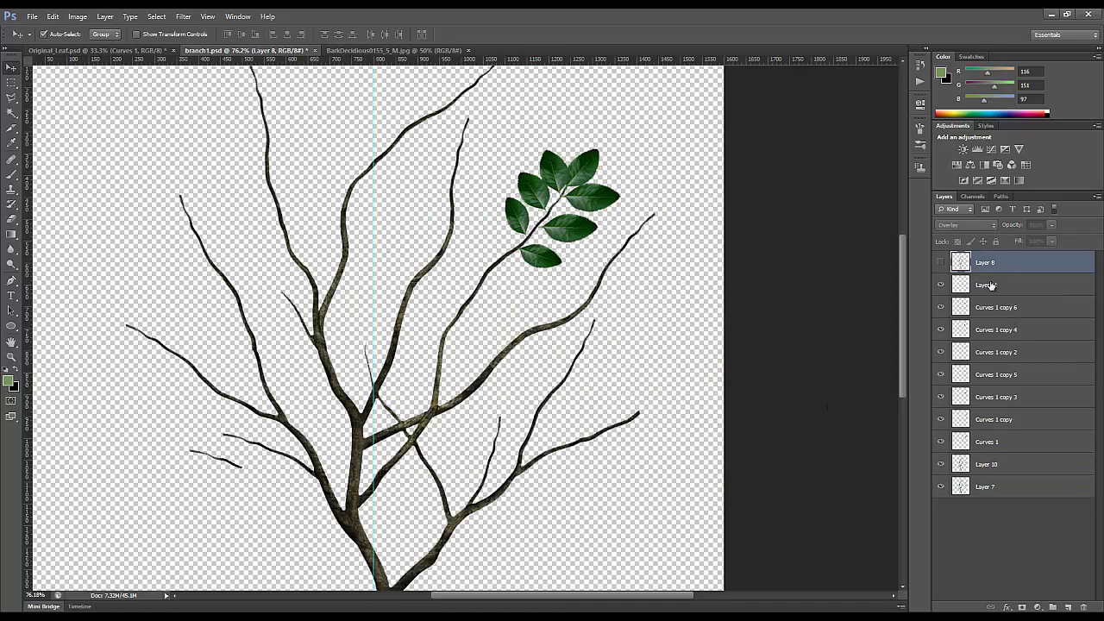
click(992, 286)
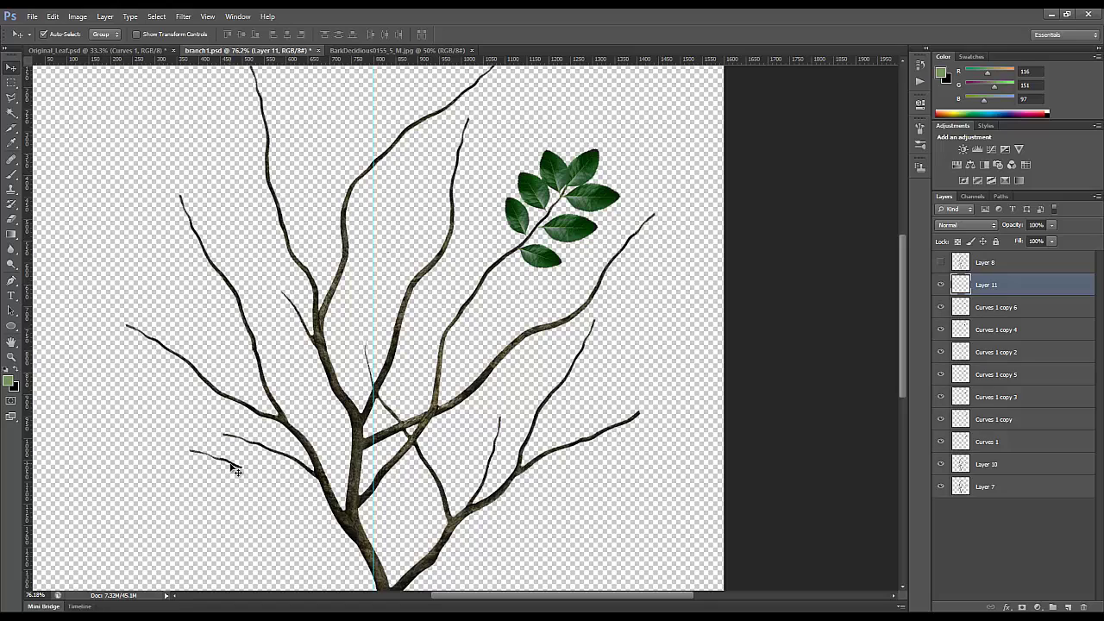
drag(235, 468, 185, 152)
Step: Copy a leaf from the leafy branch to the tip of the separate twig and rotate it to -105°
click(587, 197)
drag(589, 177, 141, 146)
key(ctrl+t)
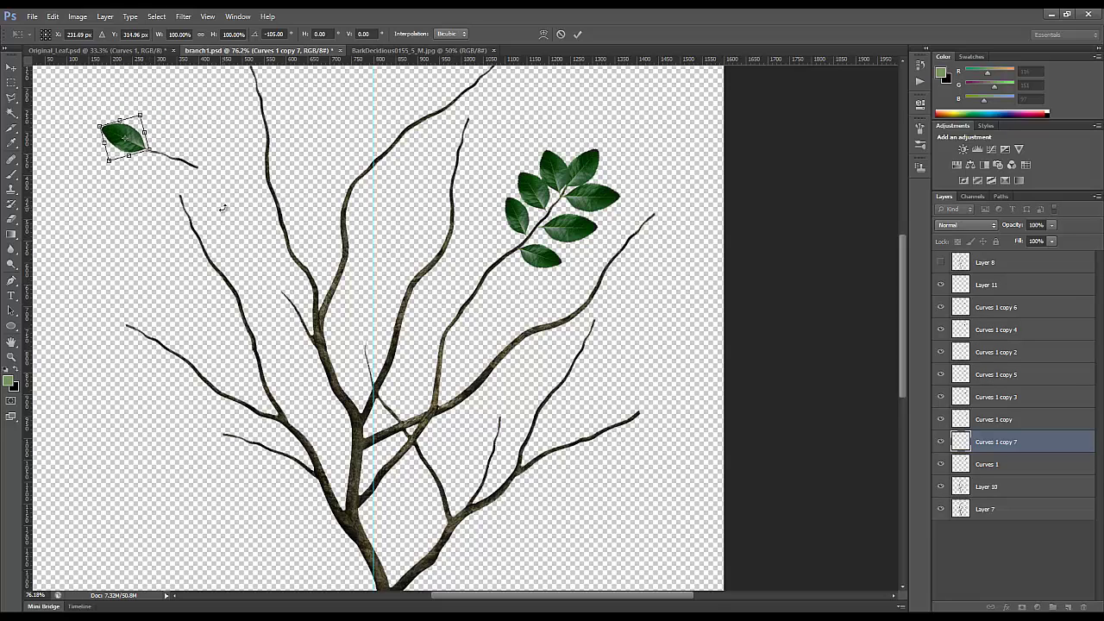
key(Return)
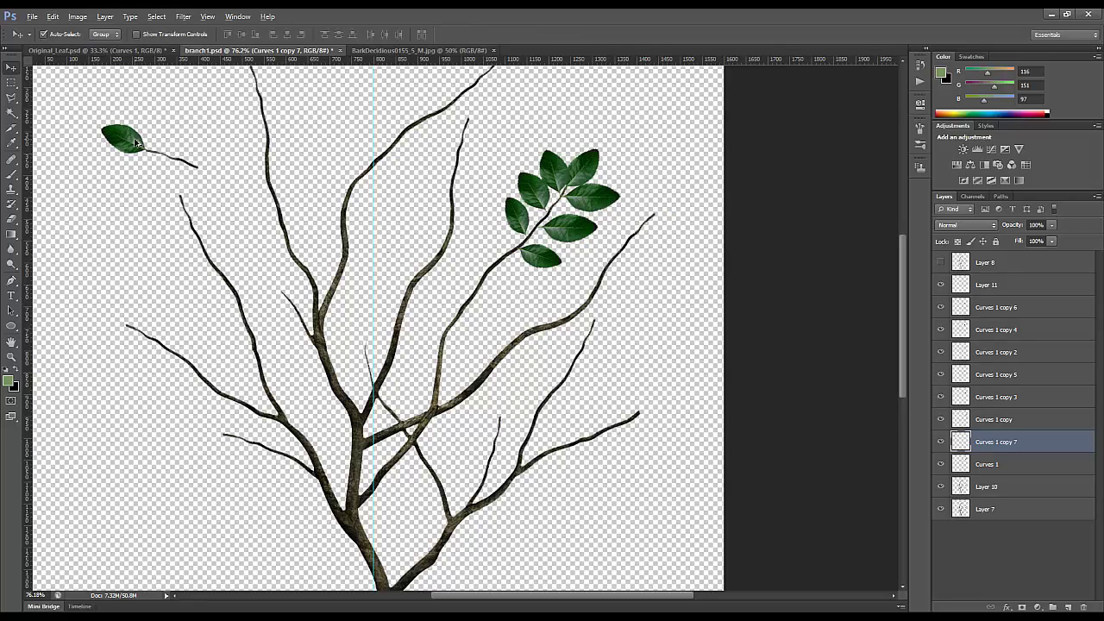
Step: Duplicate the twig's tip leaf, scale the copy to about 79%, rotate it about 60°, and place it on the twig's upper side
drag(135, 142, 182, 158)
key(ctrl+t)
drag(147, 107, 155, 131)
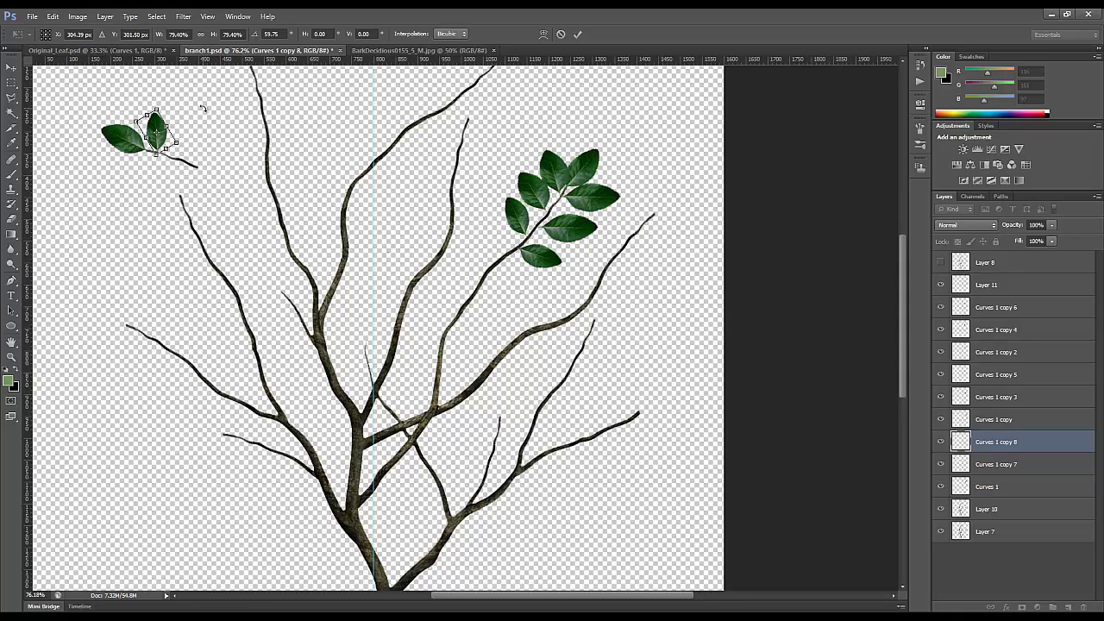
key(Return)
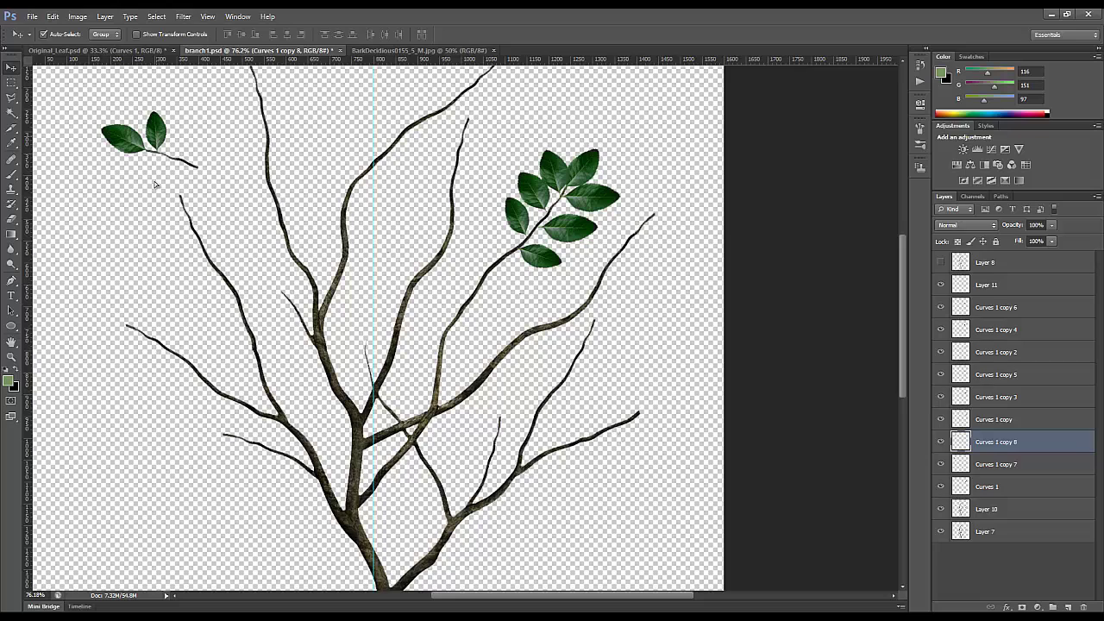
Step: Add a leaf copy rotated about -126° to the twig's lower side and another upright copy to its upper side
drag(155, 183, 206, 149)
key(ctrl+t)
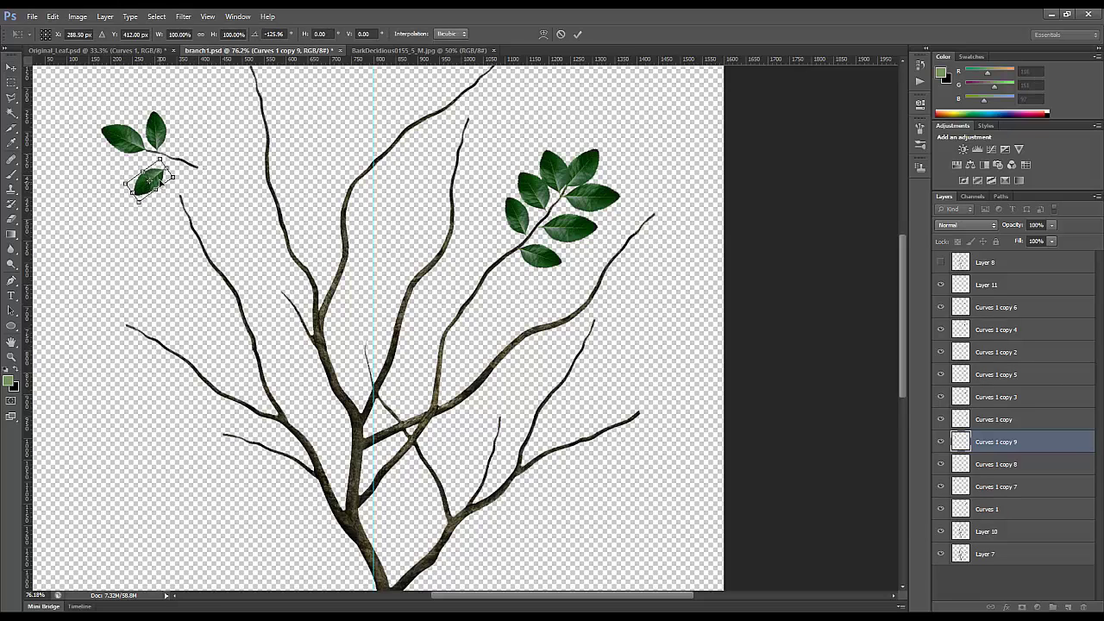
drag(159, 182, 157, 164)
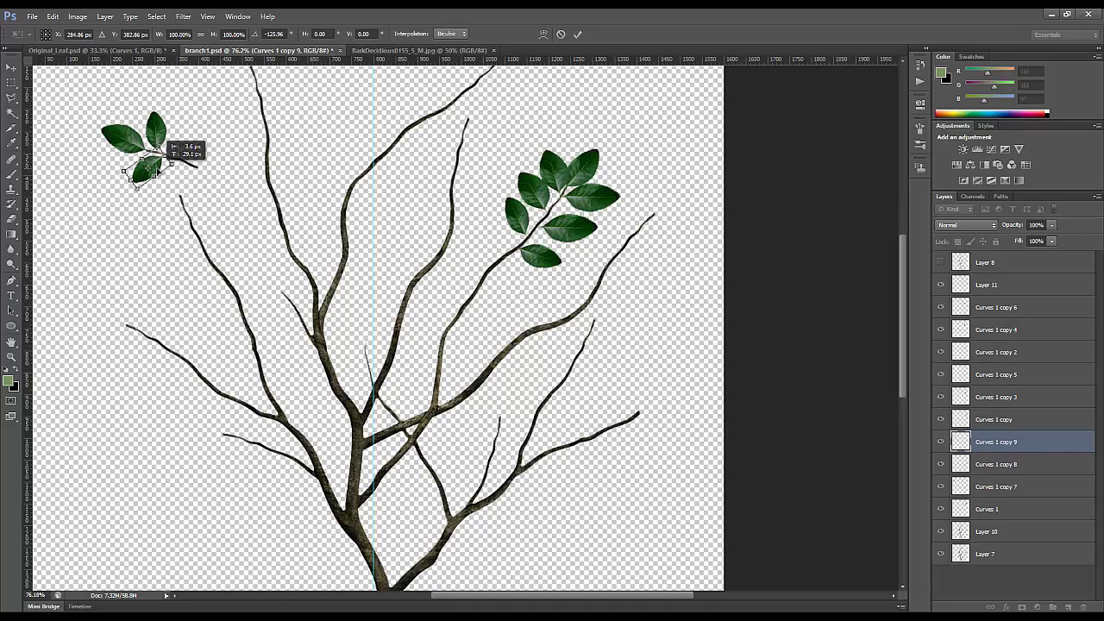
key(Return)
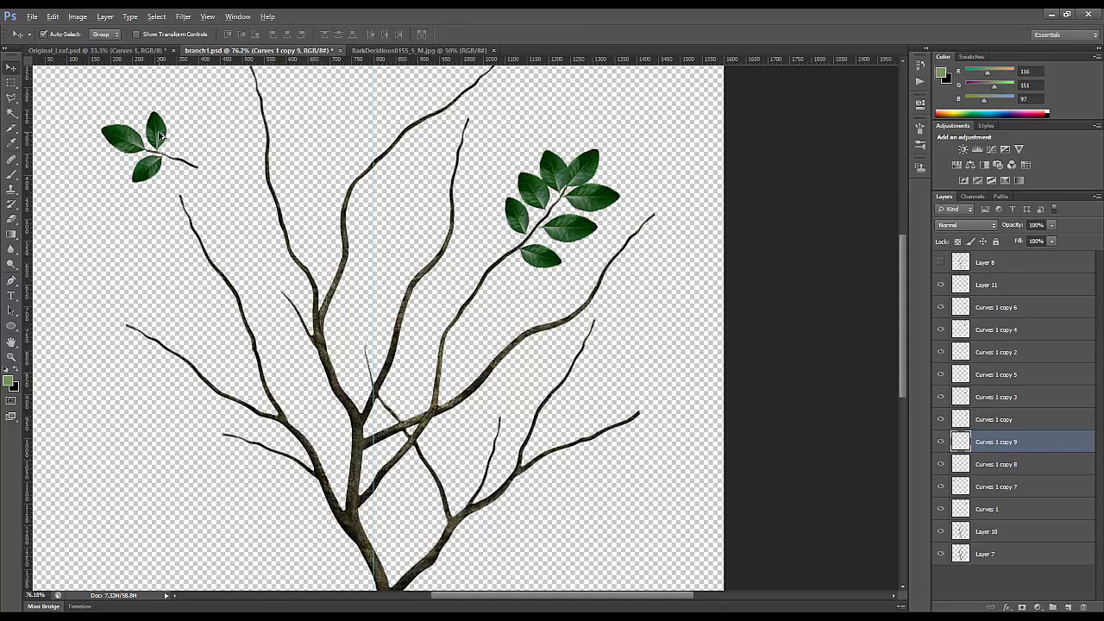
drag(160, 136, 184, 144)
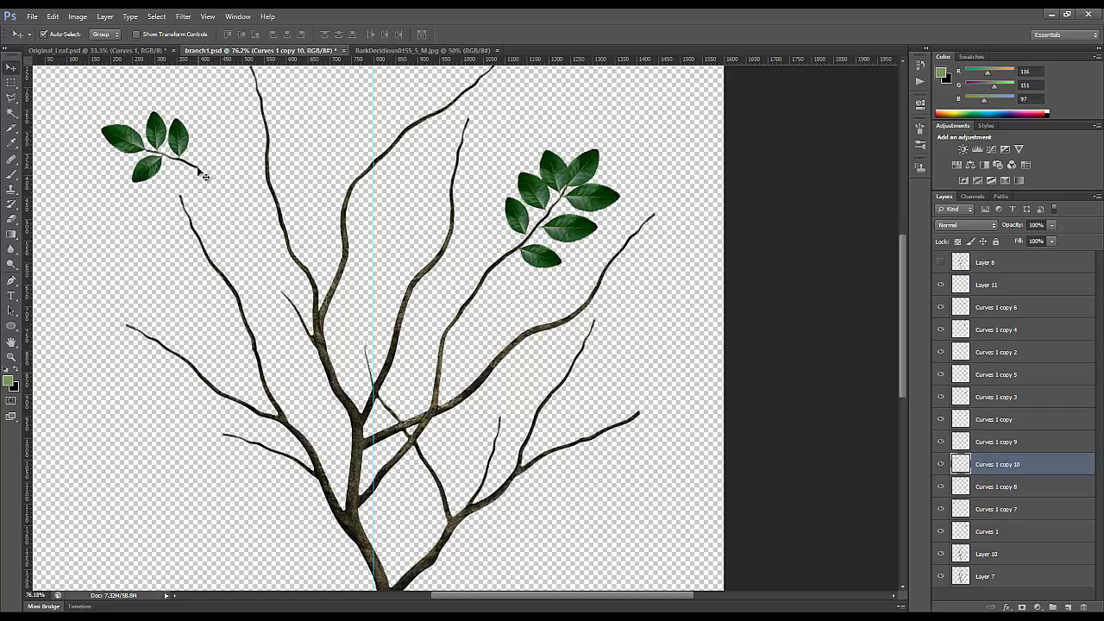
Step: Select the separate twig together with its four leaves and move the cluster onto the nearby upper-left branch
drag(88, 99, 212, 194)
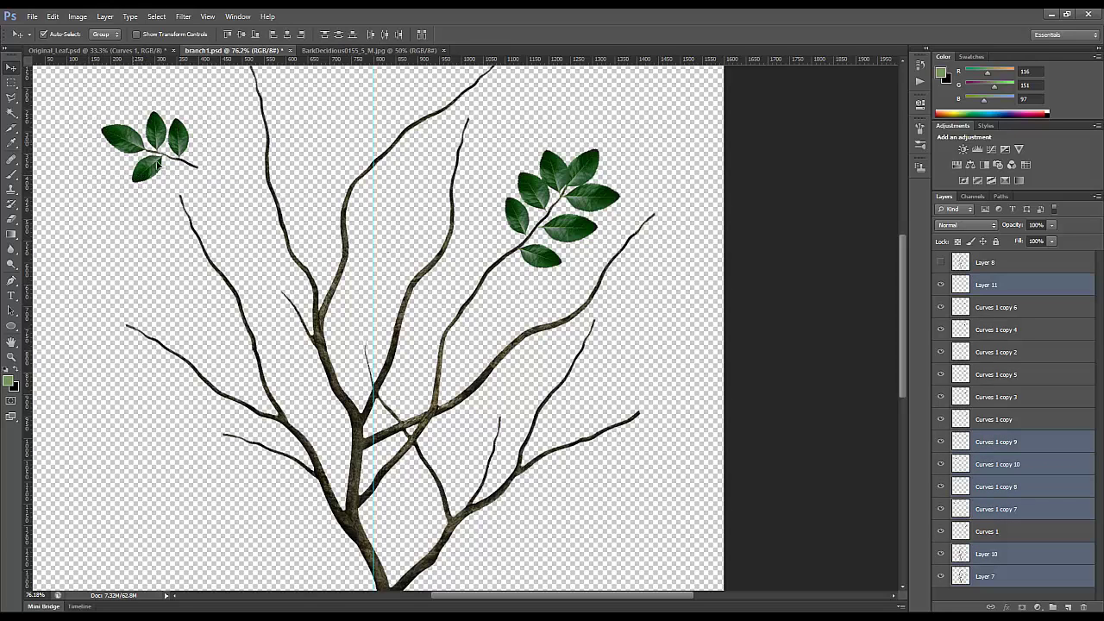
click(215, 160)
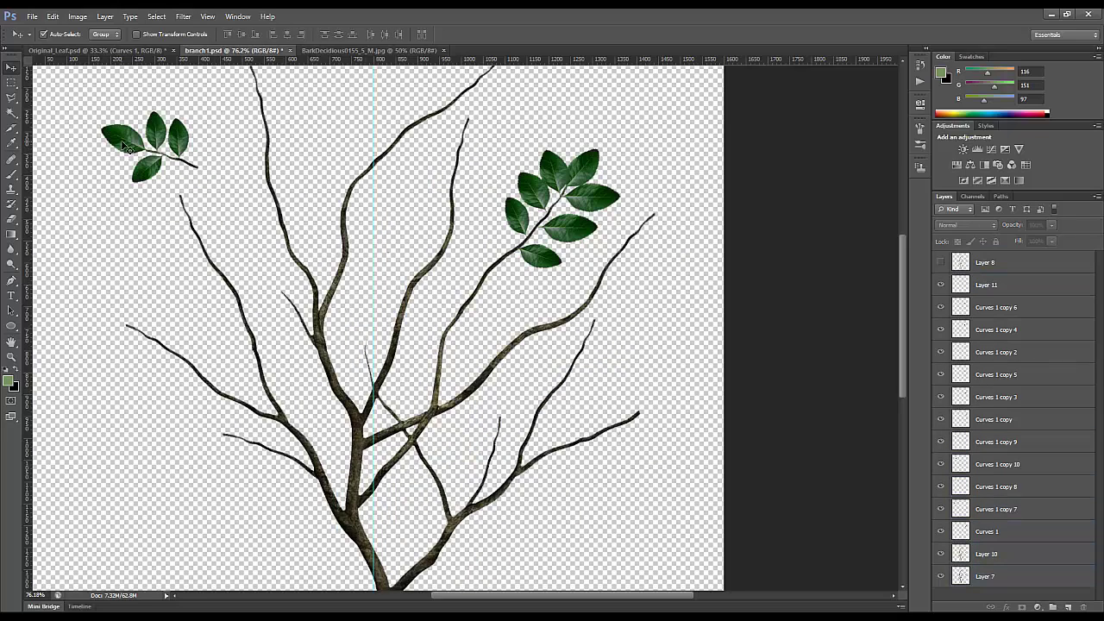
shift+click(130, 149)
shift+click(160, 140)
shift+click(166, 173)
shift+click(157, 171)
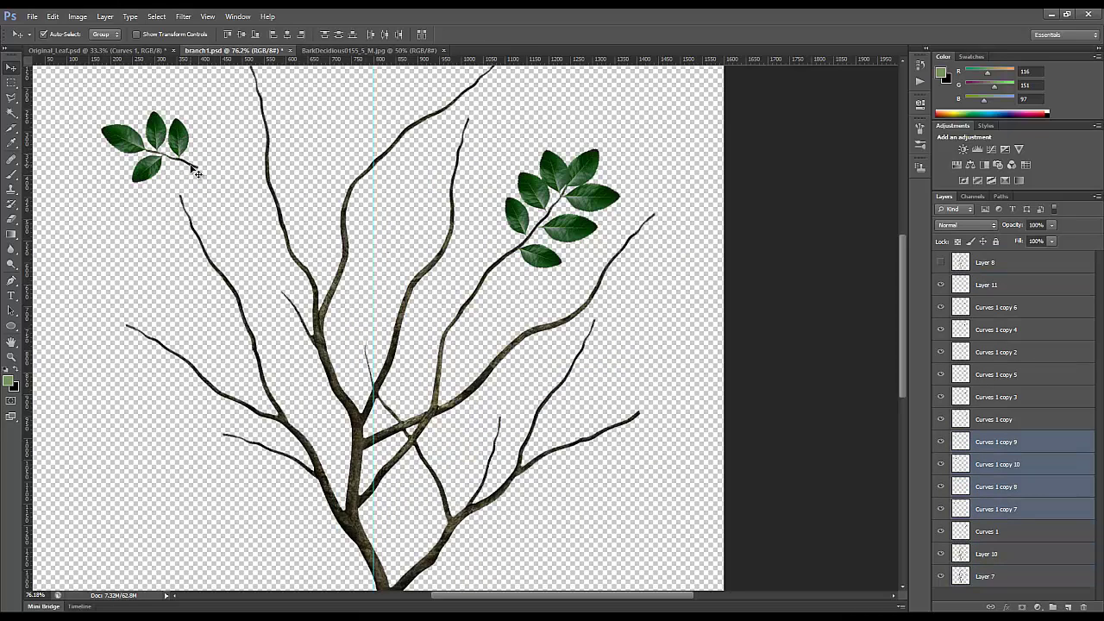
shift+click(197, 173)
drag(184, 142, 253, 127)
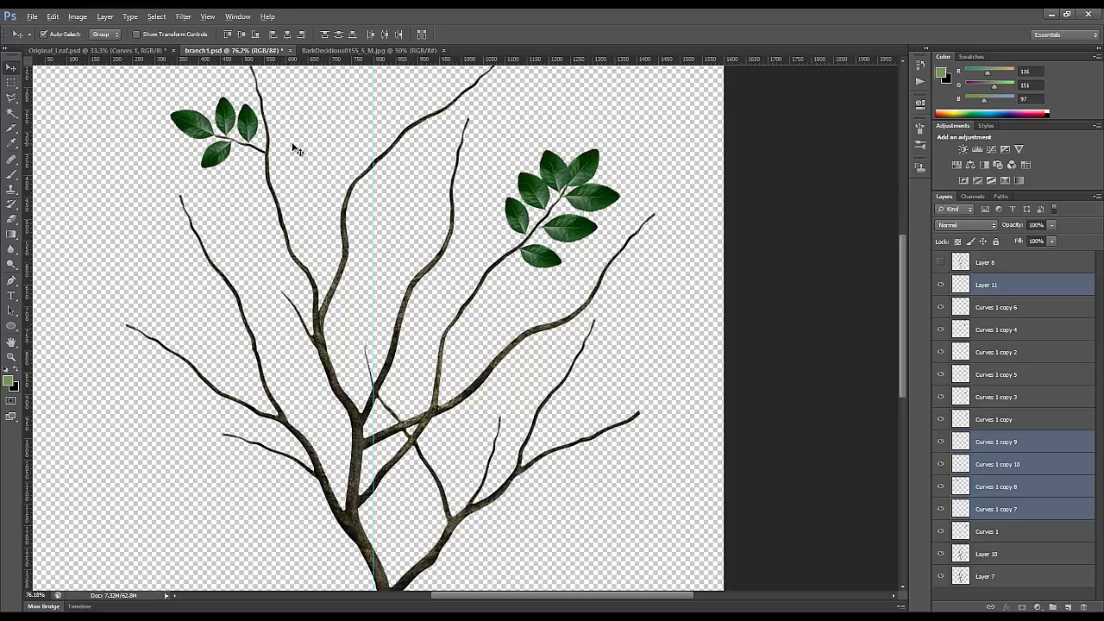
Step: Copy three leaves from the leafy branch onto the tip of the tallest branch just right of the guide
scroll(293, 148, down, 3)
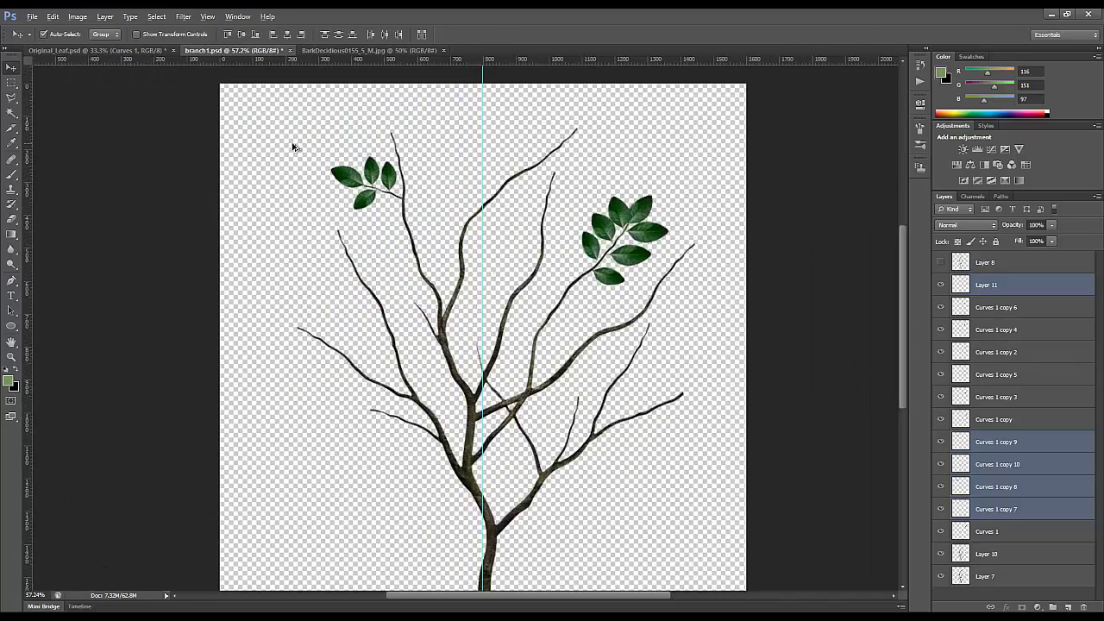
scroll(293, 149, up, 1)
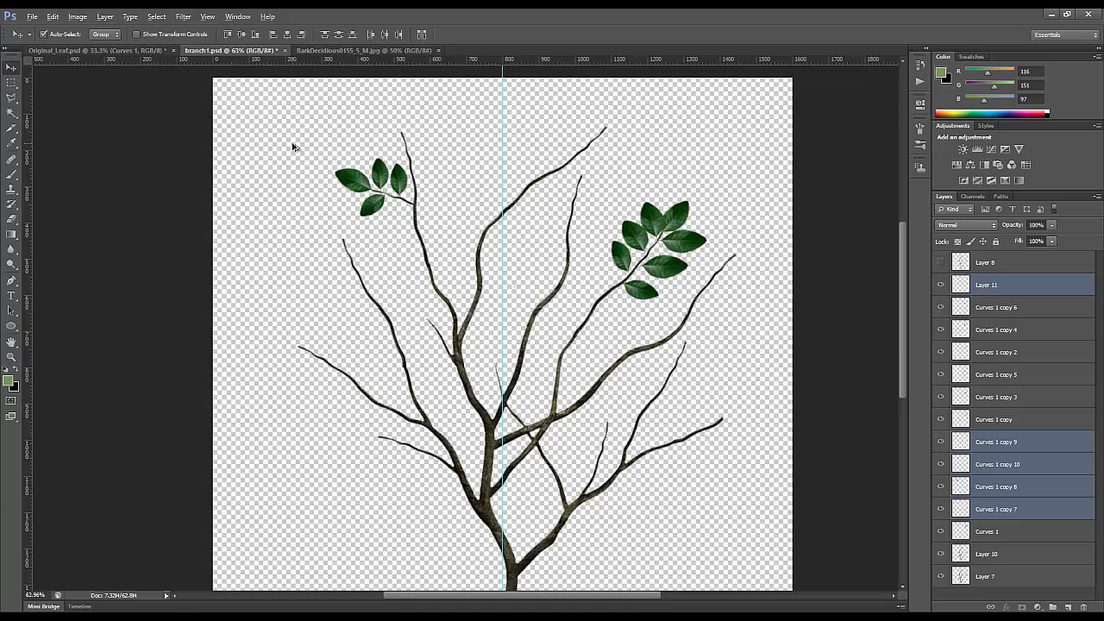
click(692, 253)
drag(657, 226, 595, 121)
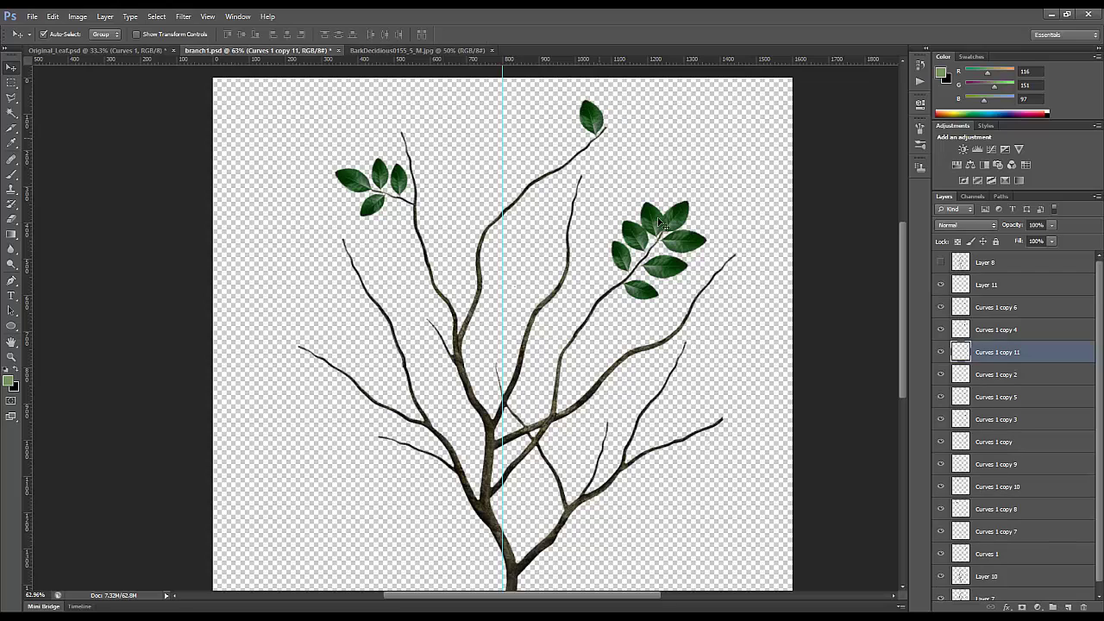
drag(673, 223, 616, 113)
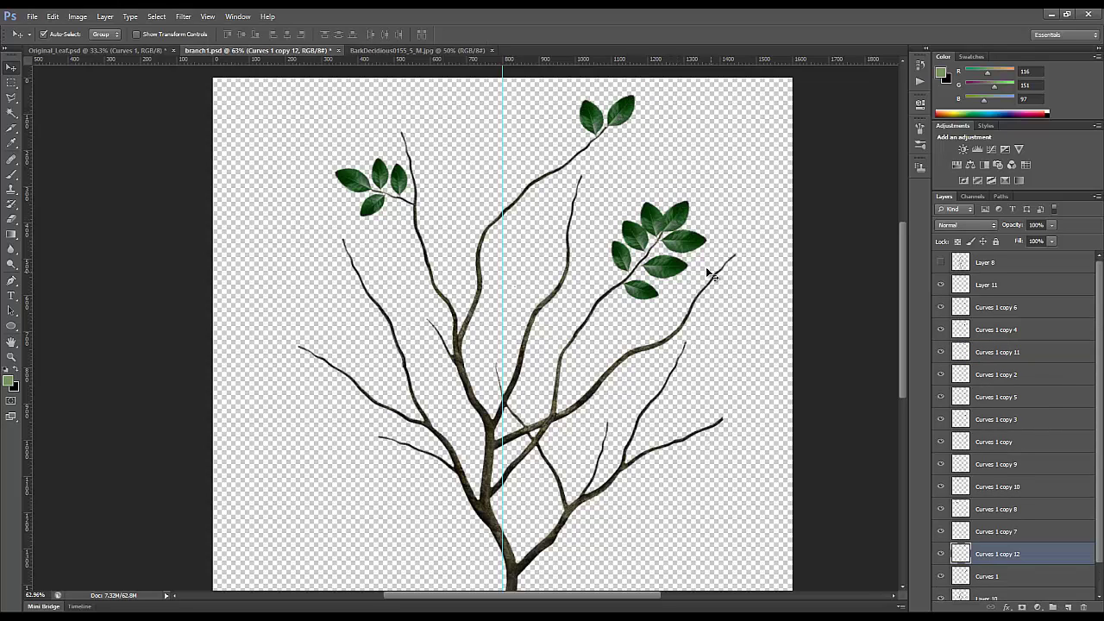
drag(681, 220, 619, 152)
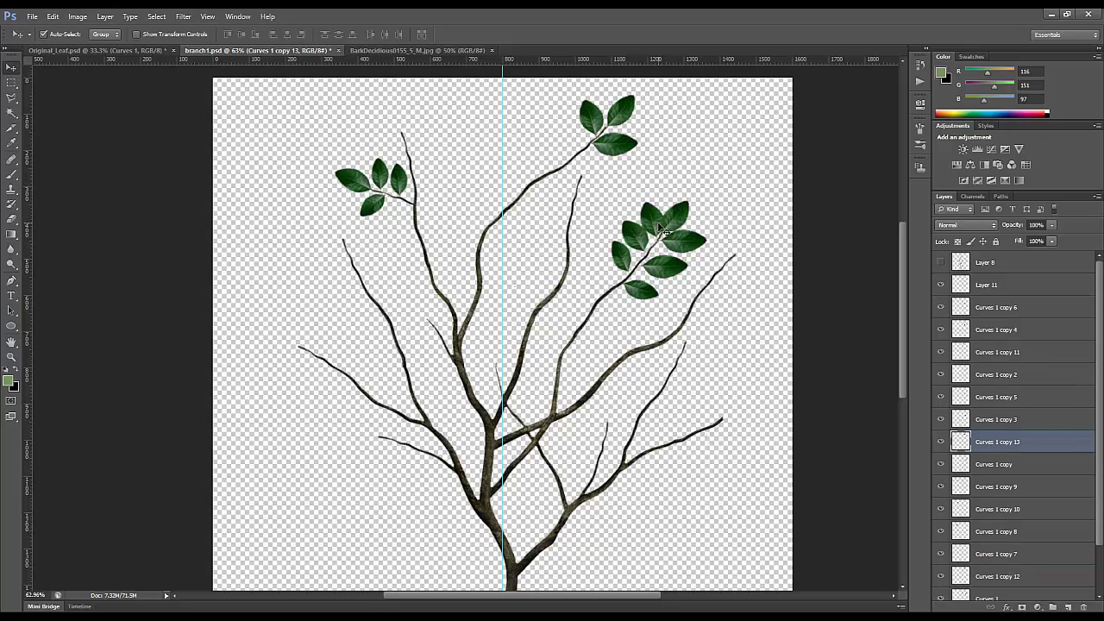
Step: Copy three leaves from the leafy clusters around the tip of the short lowest-left twig, nudging the last one slightly left
scroll(655, 302, down, 3)
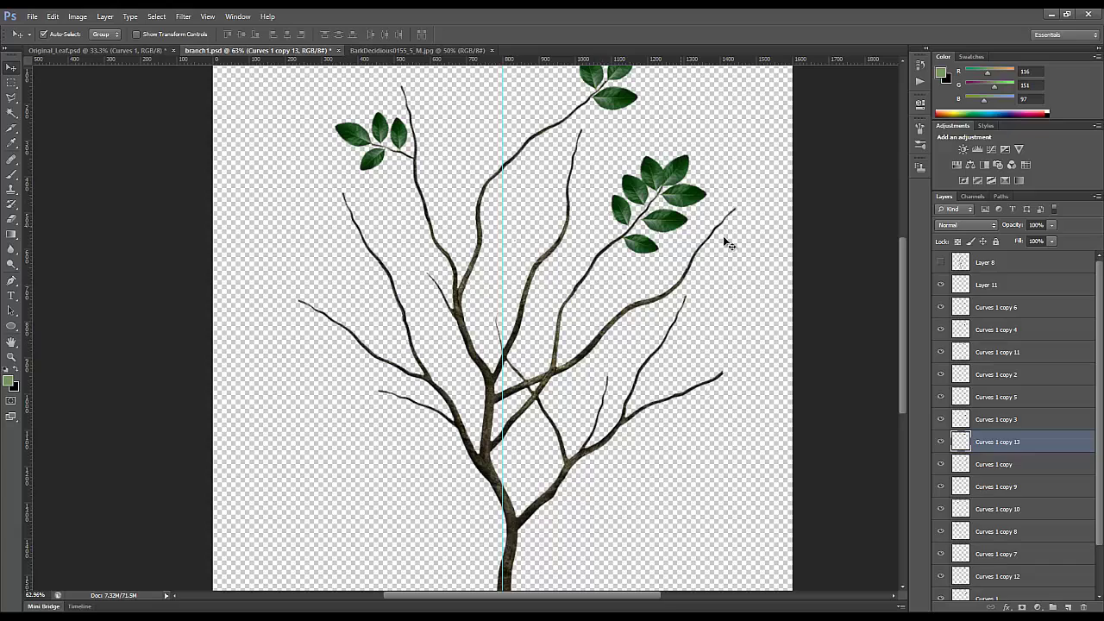
scroll(725, 241, up, 3)
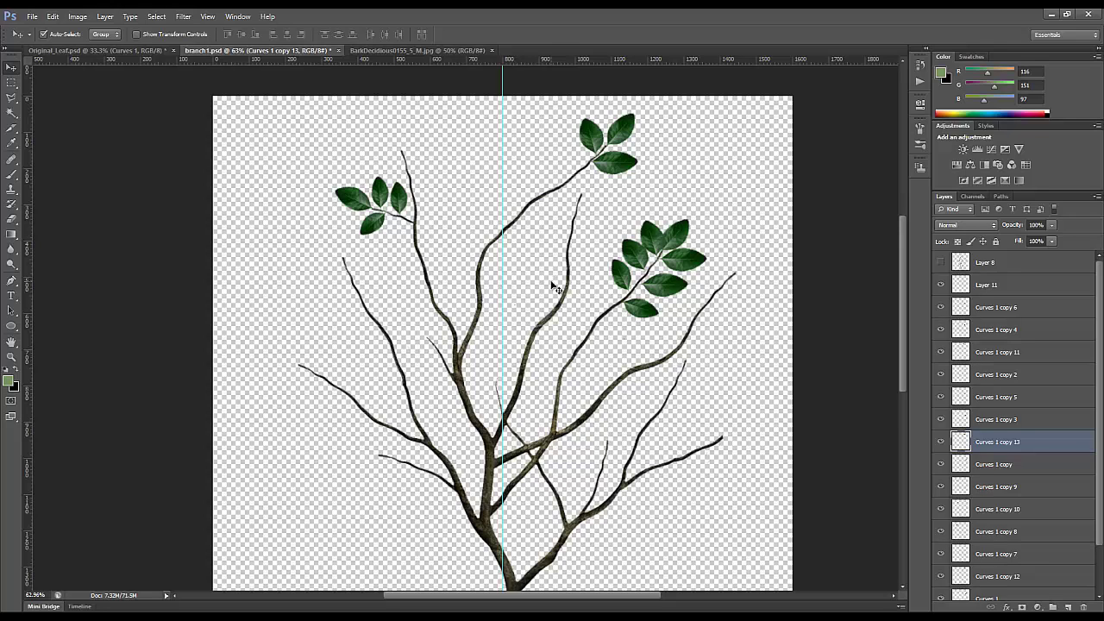
scroll(552, 297, down, 3)
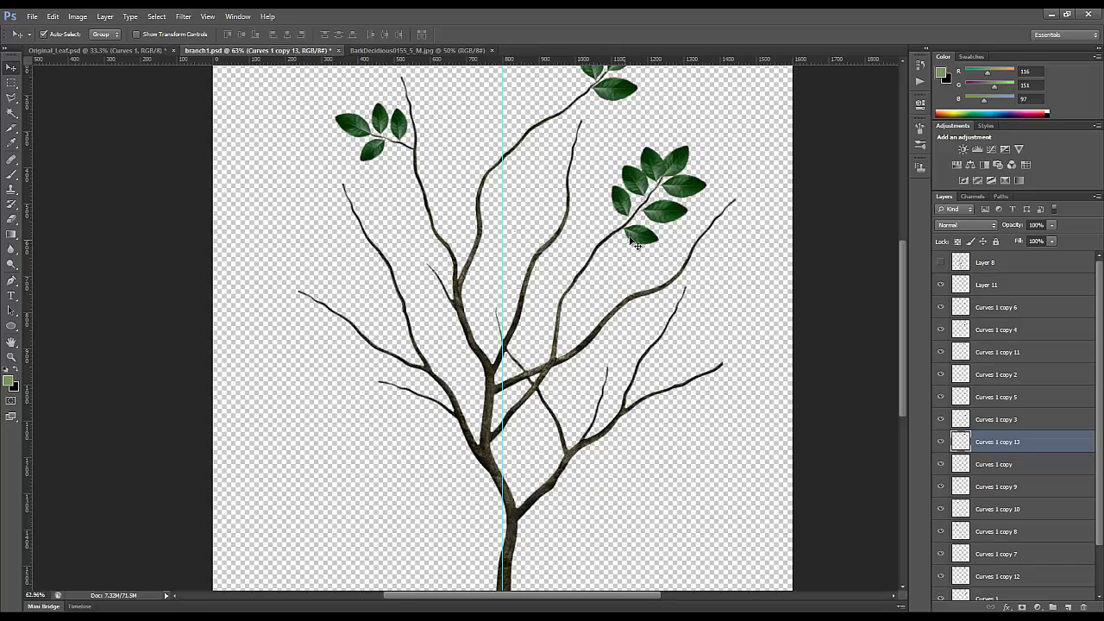
drag(623, 207, 371, 364)
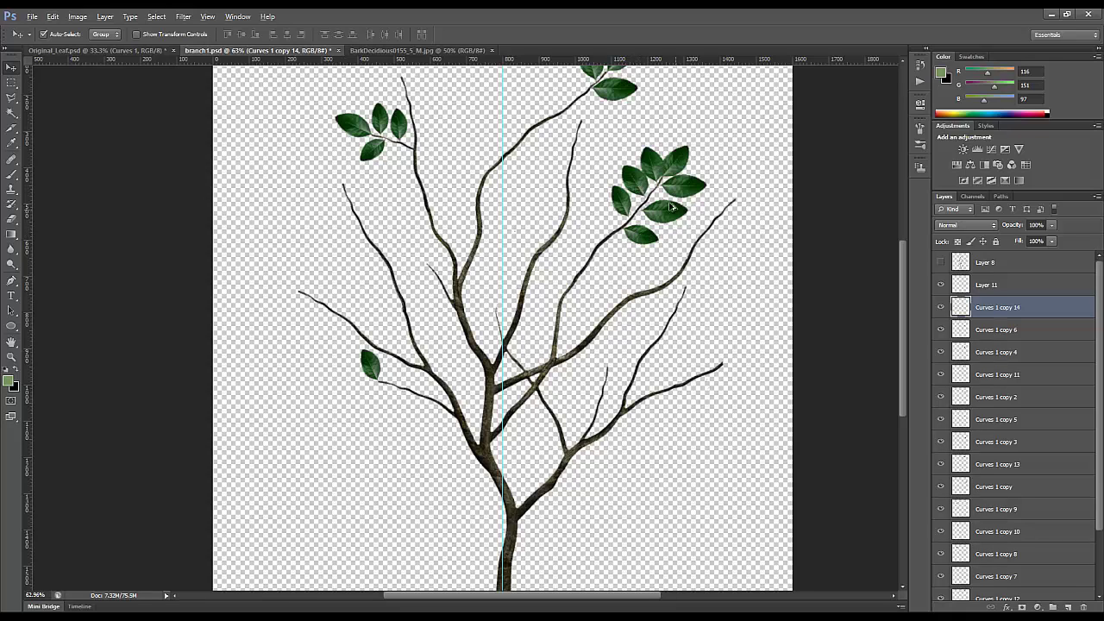
drag(376, 153, 379, 396)
drag(396, 127, 405, 368)
key(Left)
key(Left)
key(Left)
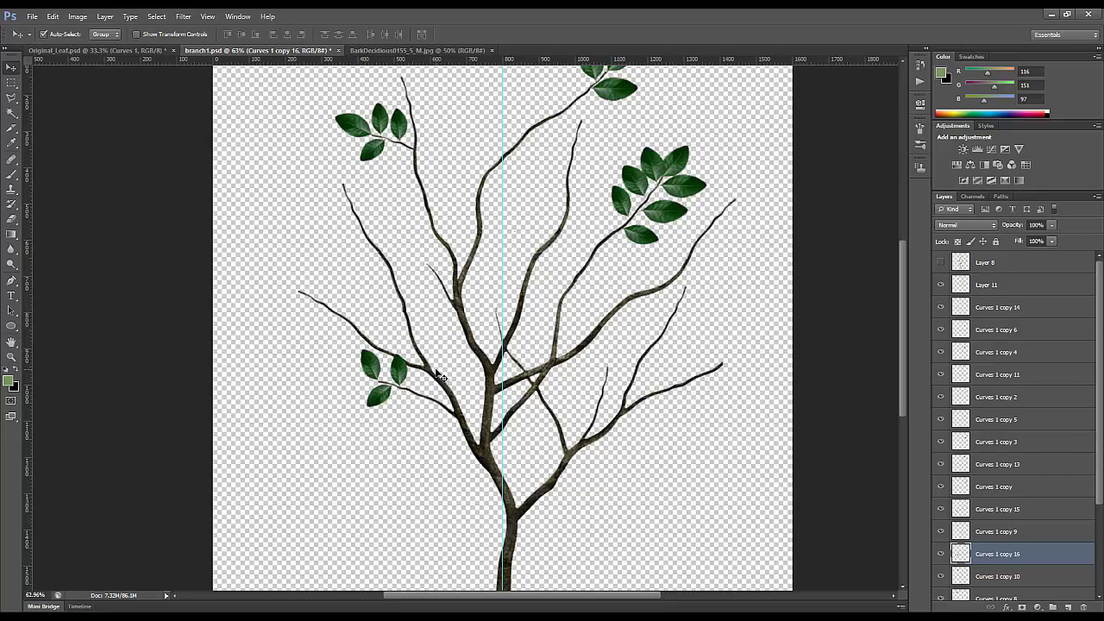
Step: Rotate the outermost leaf on the lowest-left twig to about -26° and place another upright leaf copy above the twig's inner end
click(378, 364)
key(ctrl+t)
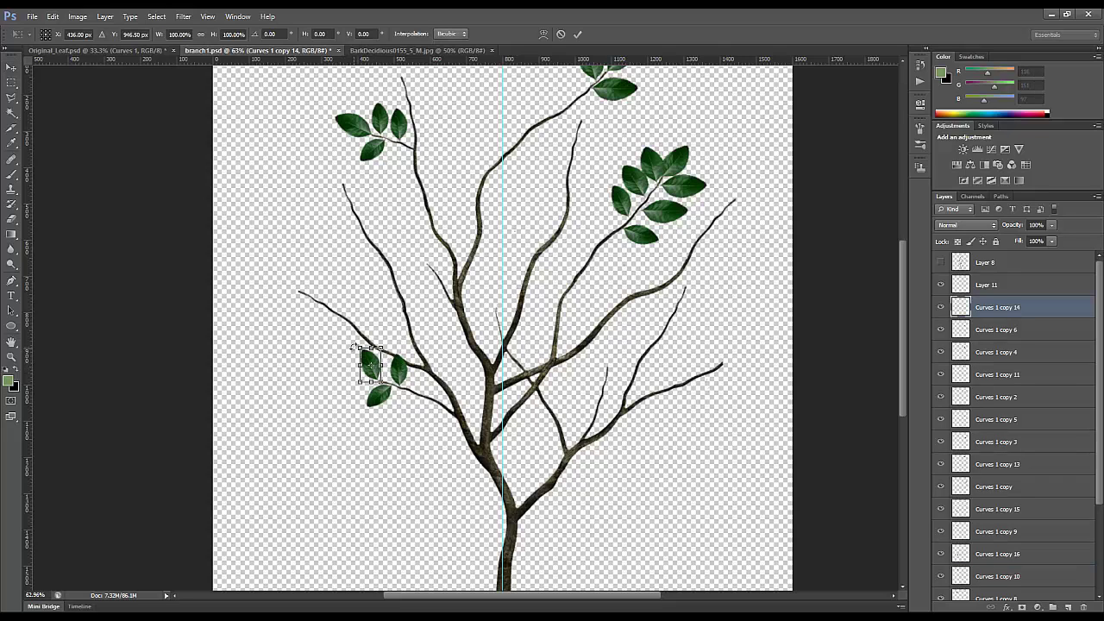
drag(350, 348, 374, 377)
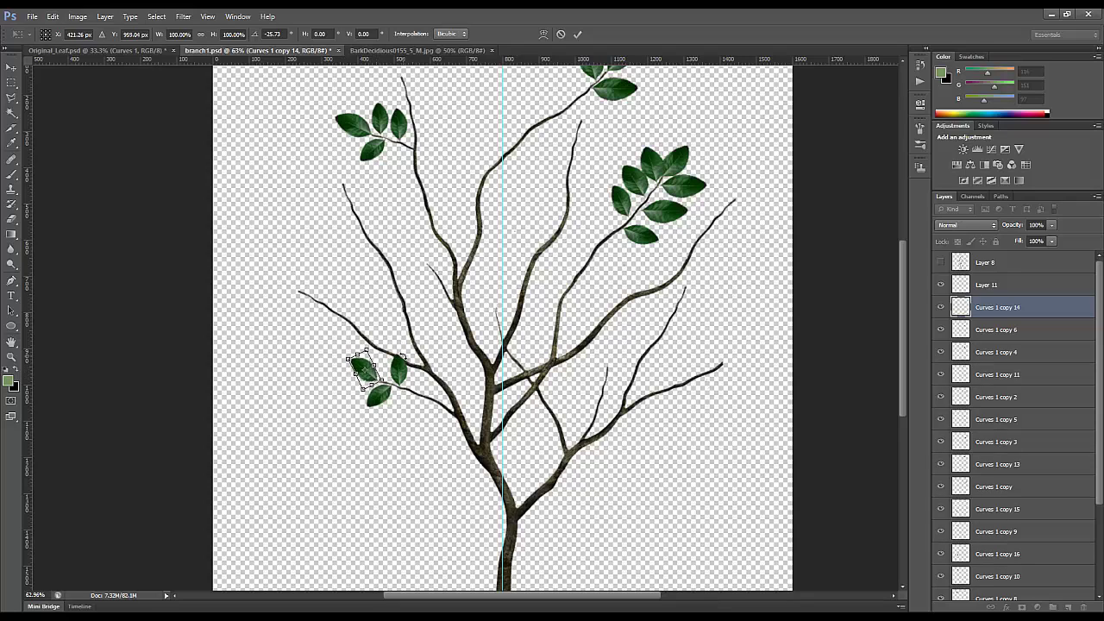
key(Return)
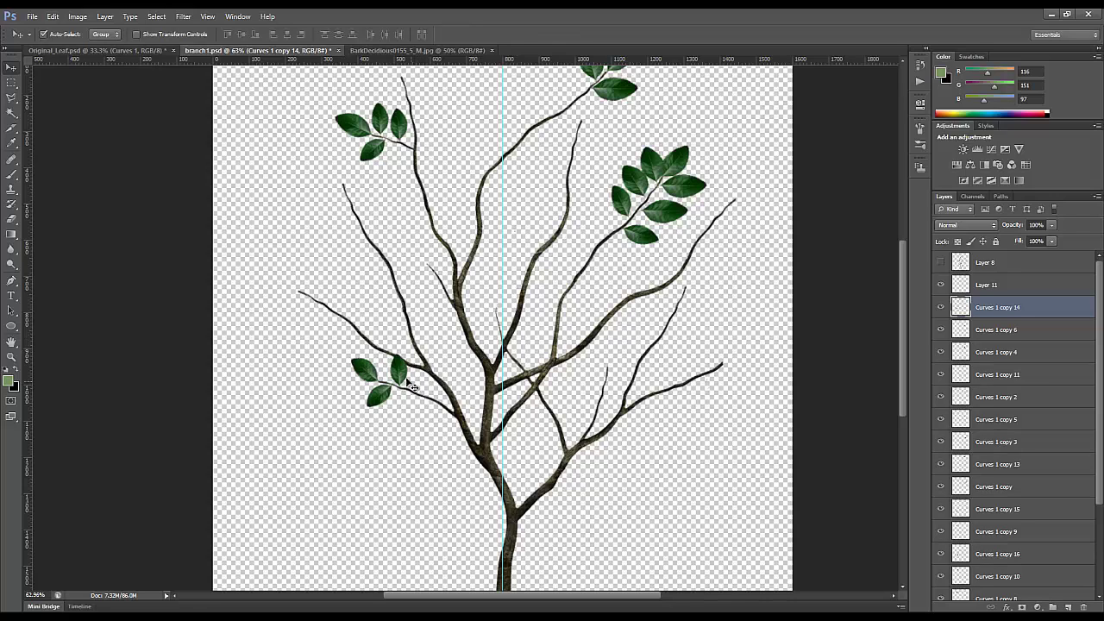
drag(411, 388, 457, 378)
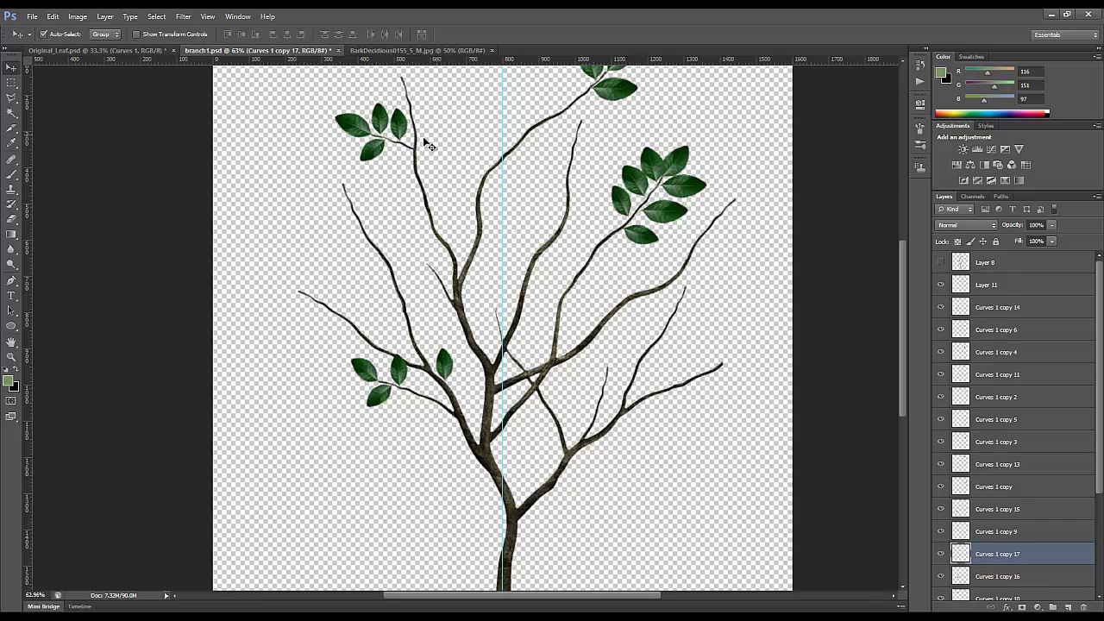
Step: Open branch_leafs_separated from the branch1 folder inside Finished and examine the leaf arrangement on the completed branch
drag(472, 132, 436, 186)
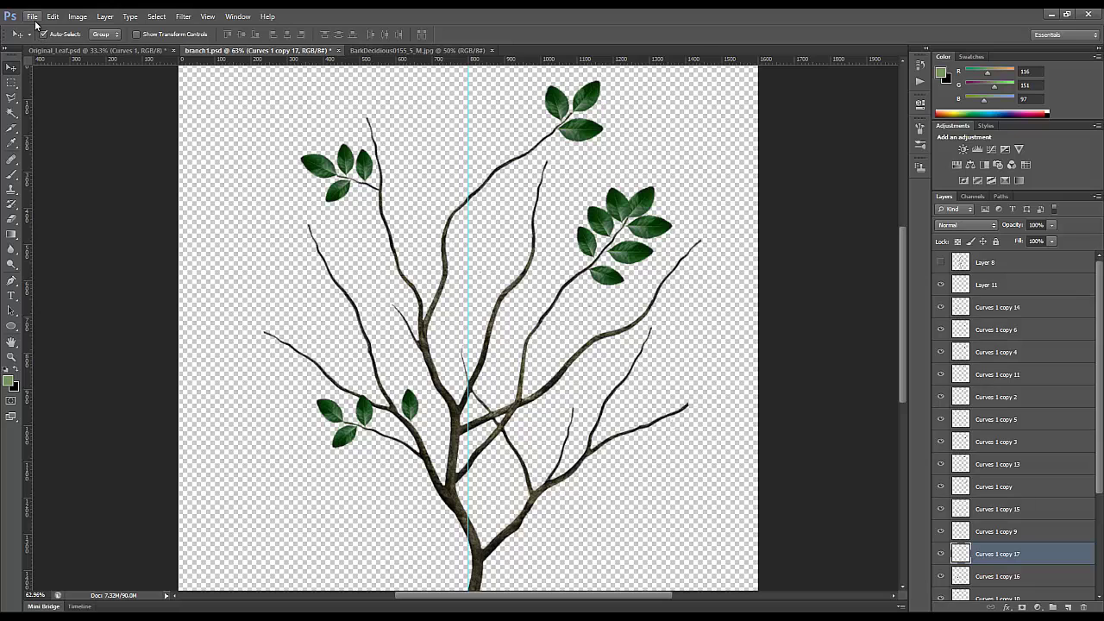
click(35, 20)
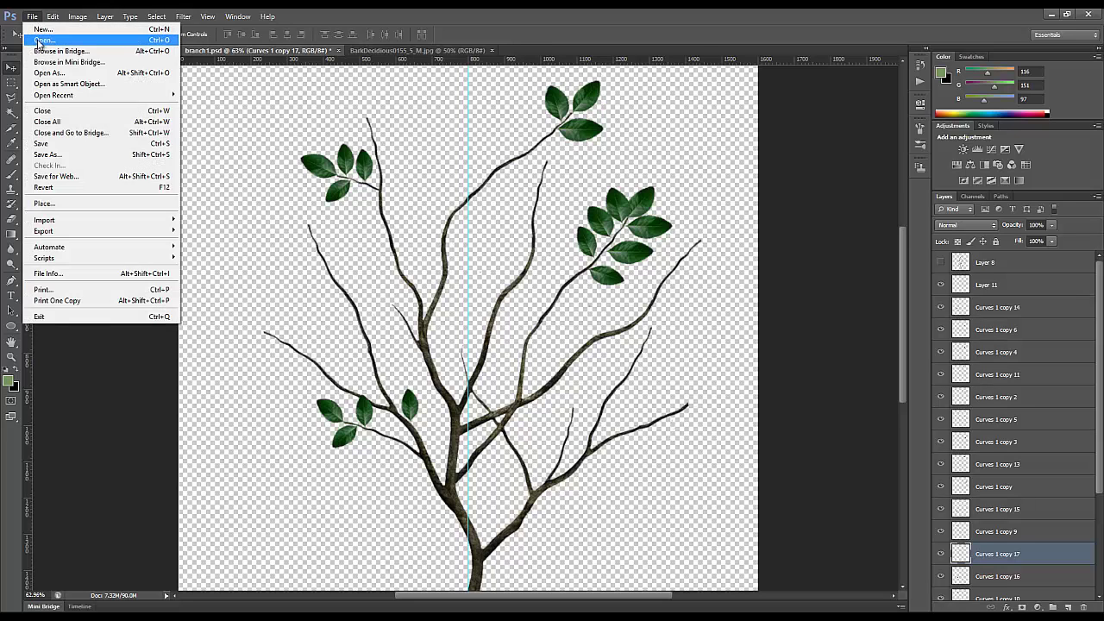
click(36, 47)
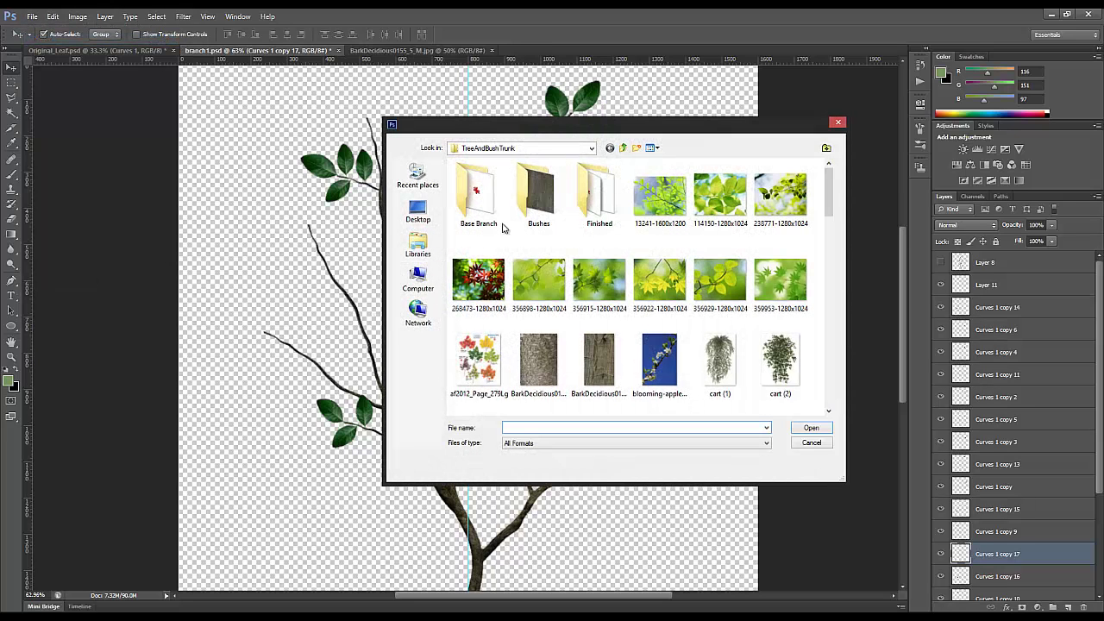
double_click(595, 197)
double_click(466, 205)
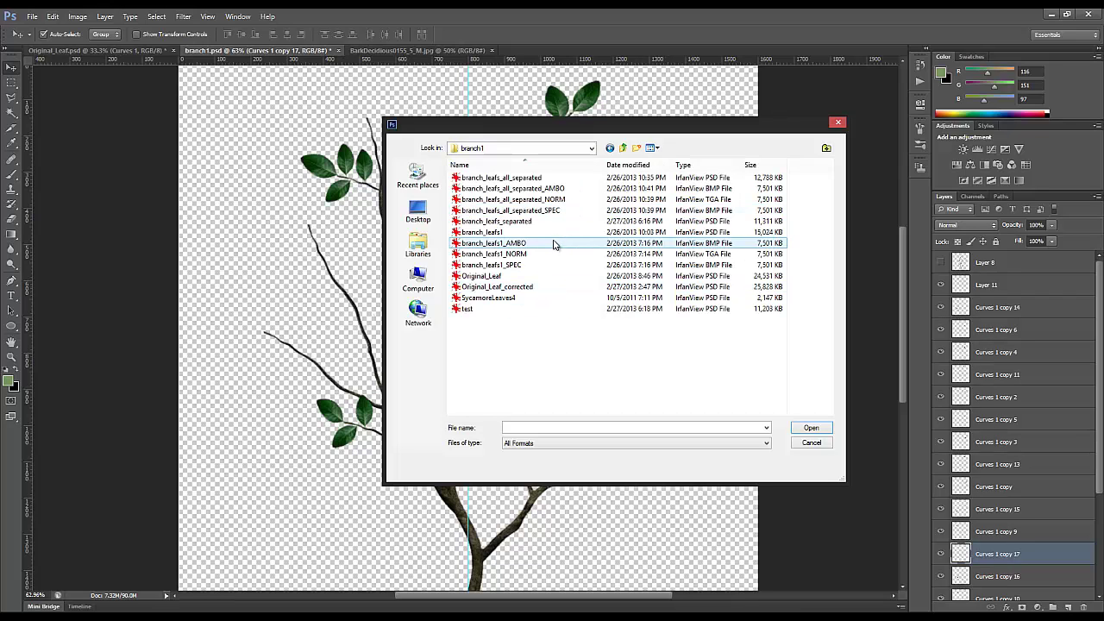
double_click(525, 222)
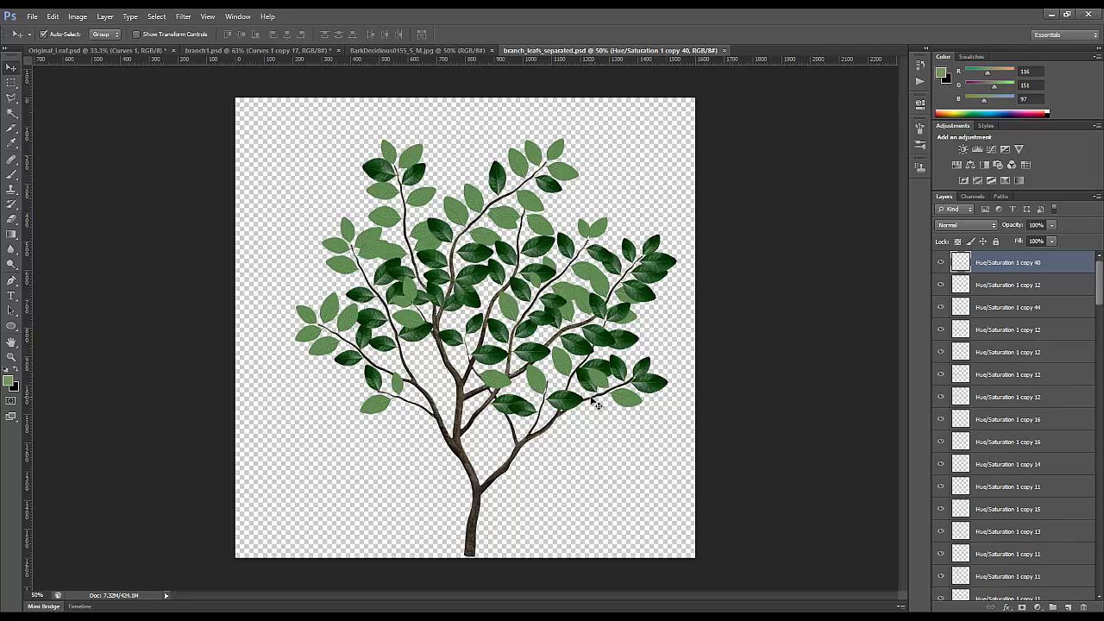
scroll(577, 408, up, 2)
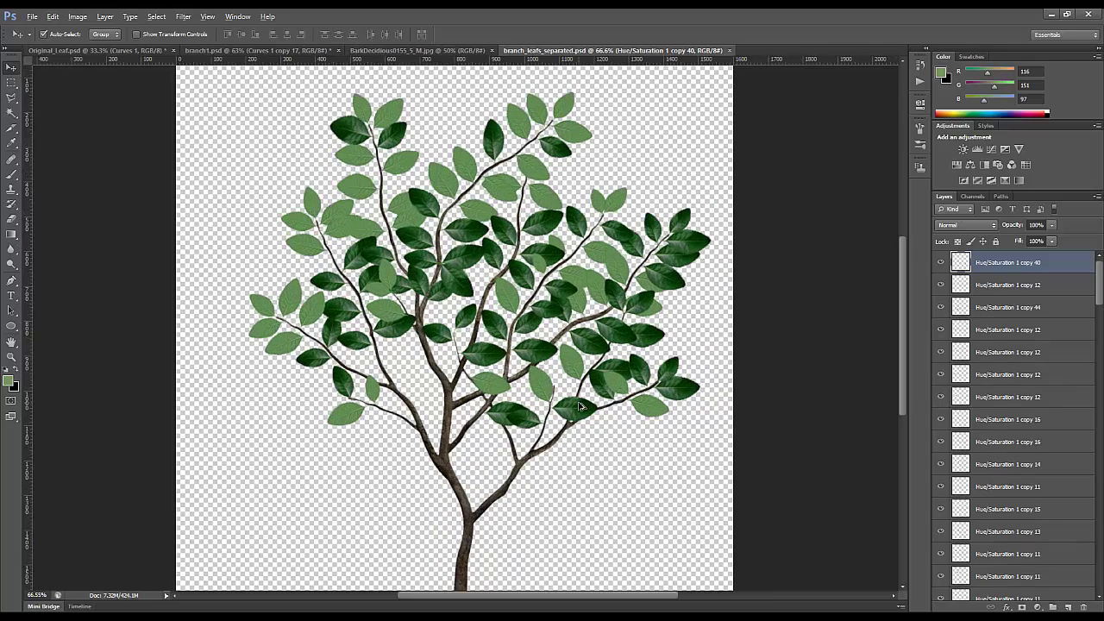
scroll(579, 406, up, 1)
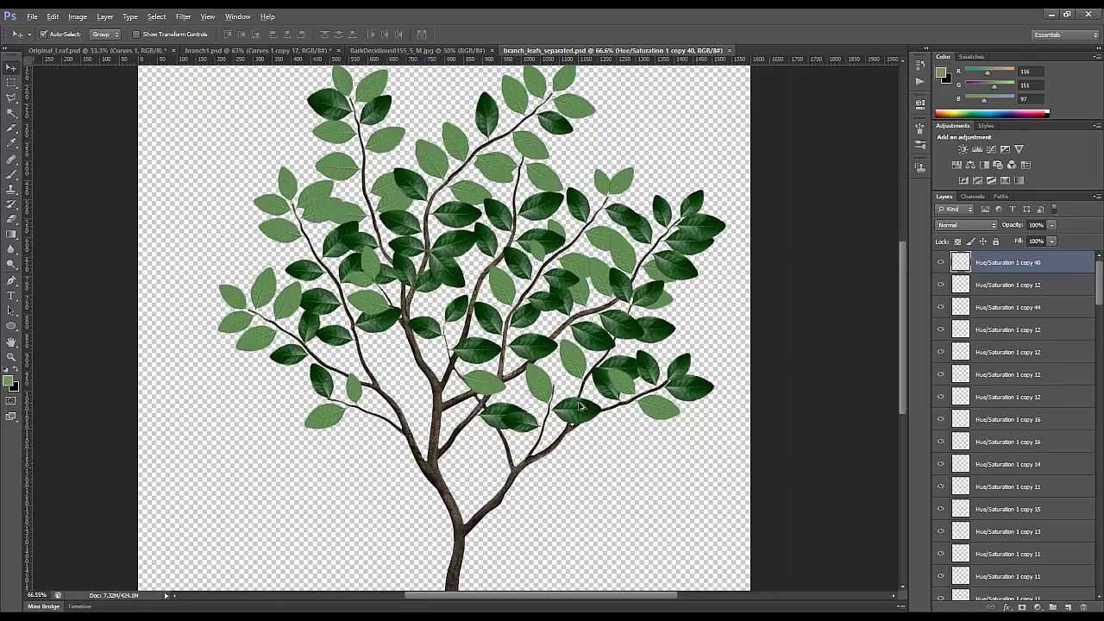
scroll(579, 407, up, 2)
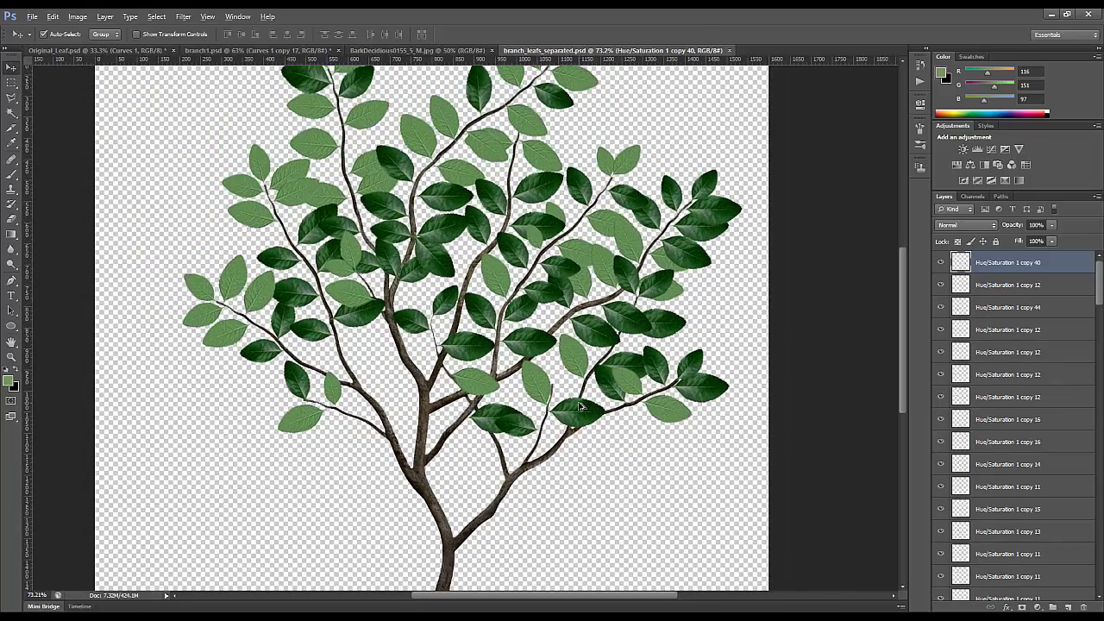
scroll(464, 220, down, 2)
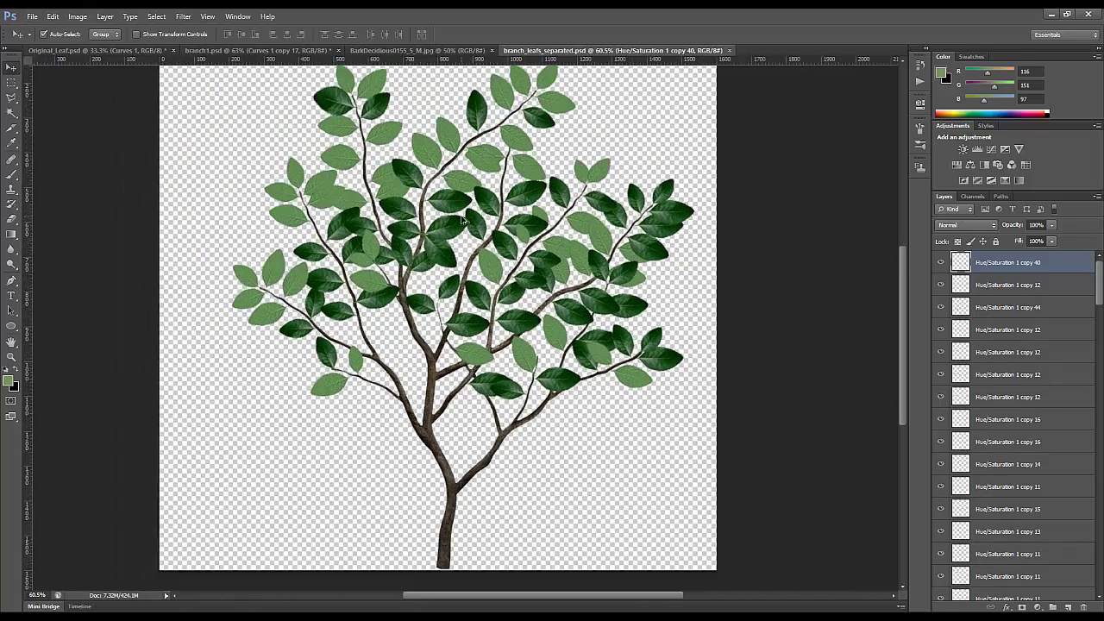
scroll(463, 220, up, 1)
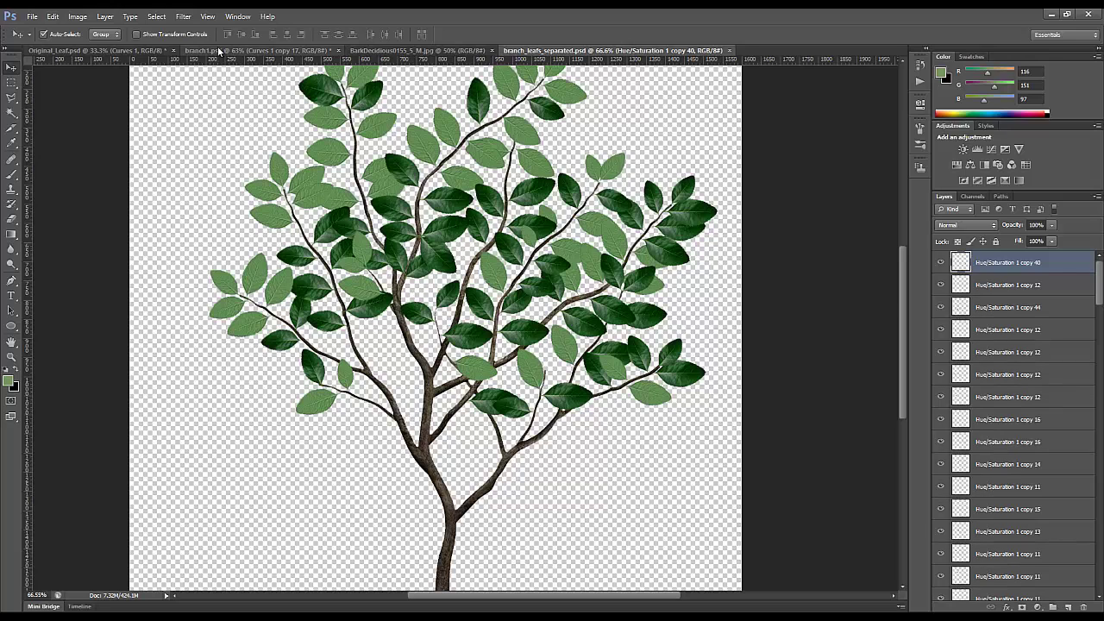
Step: Close the bark texture image and switch to the Original_Leaf.psd document
click(353, 48)
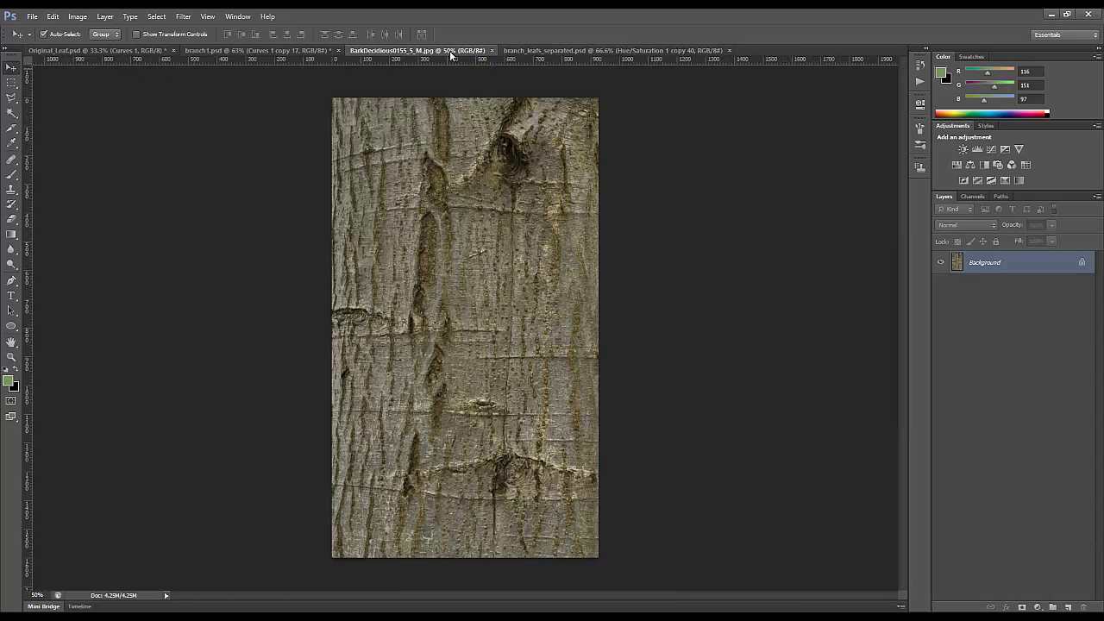
click(491, 50)
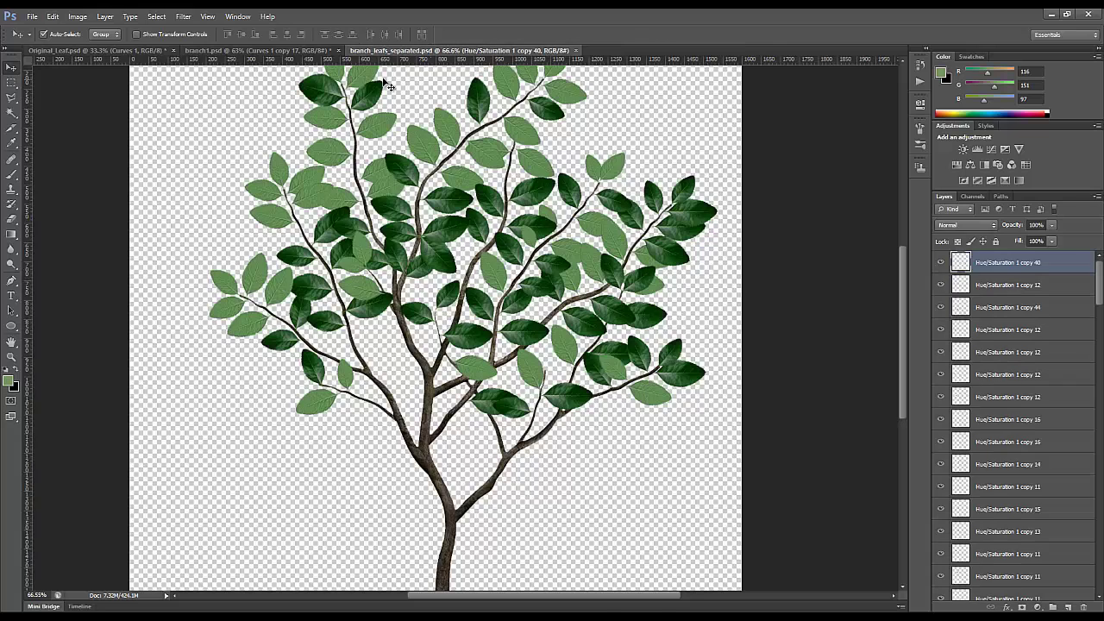
click(100, 52)
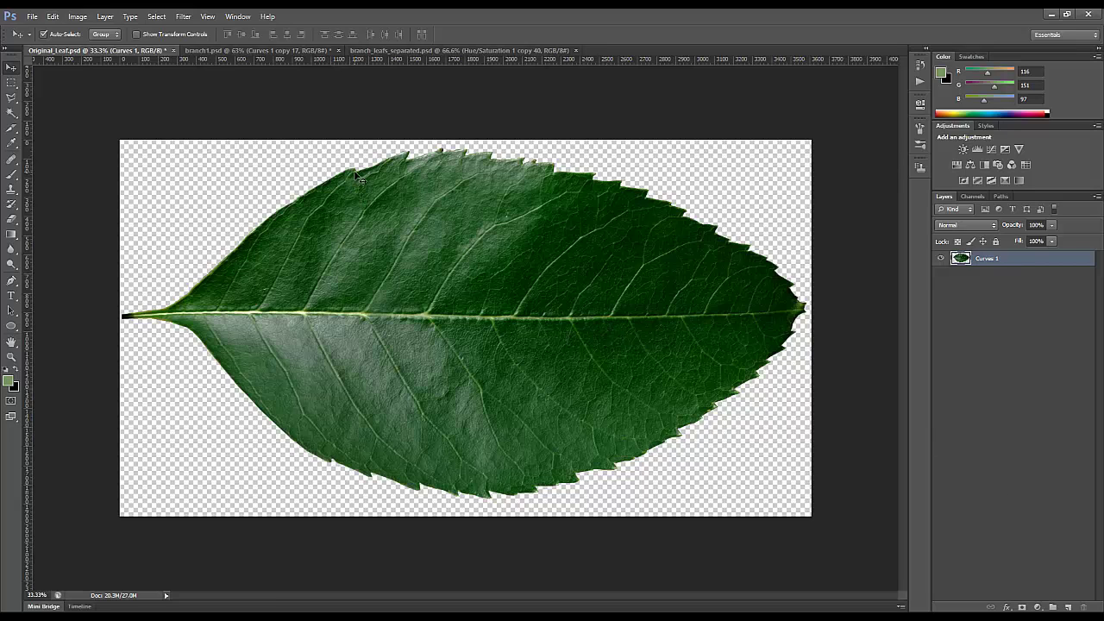
Step: Apply the High Pass filter to the leaf layer to even out its lighting
click(184, 17)
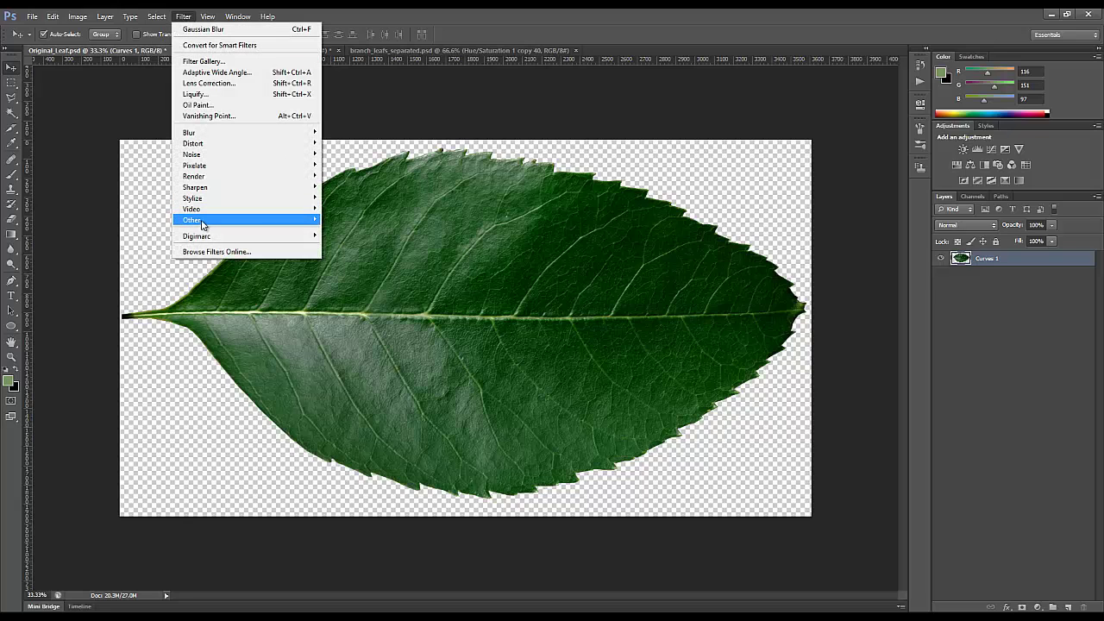
mouse_move(202, 222)
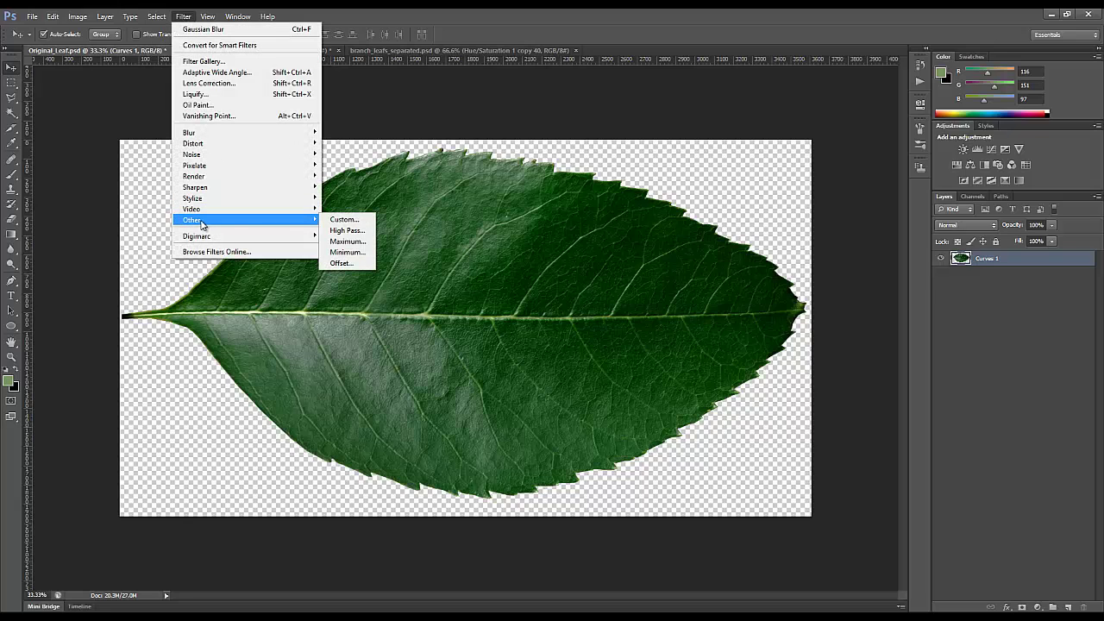
click(347, 231)
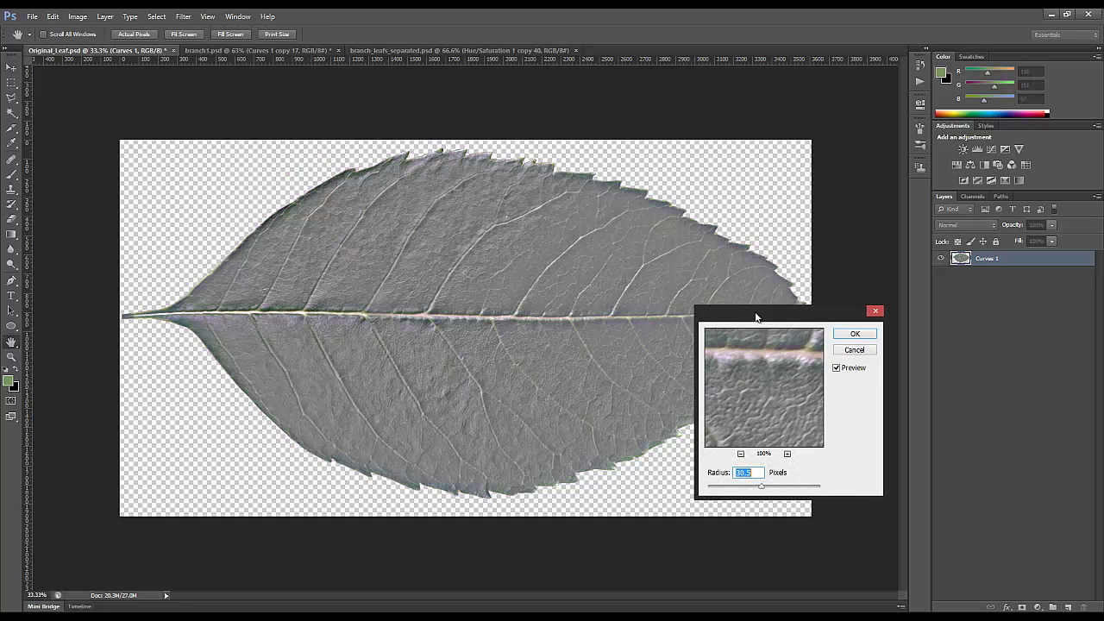
drag(755, 317, 877, 353)
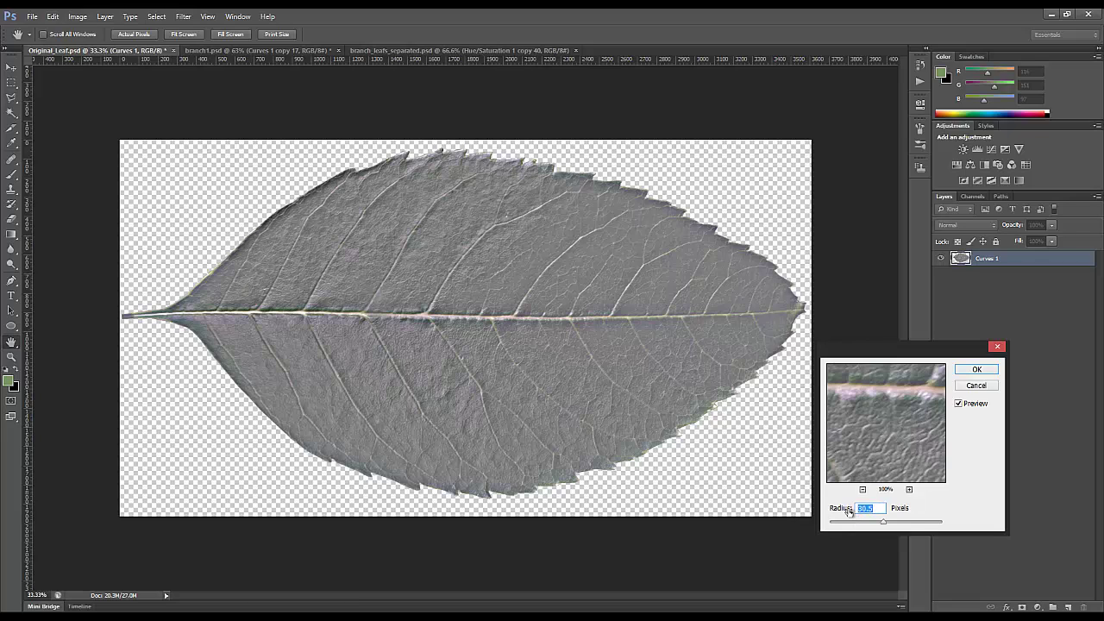
text(3)
click(968, 374)
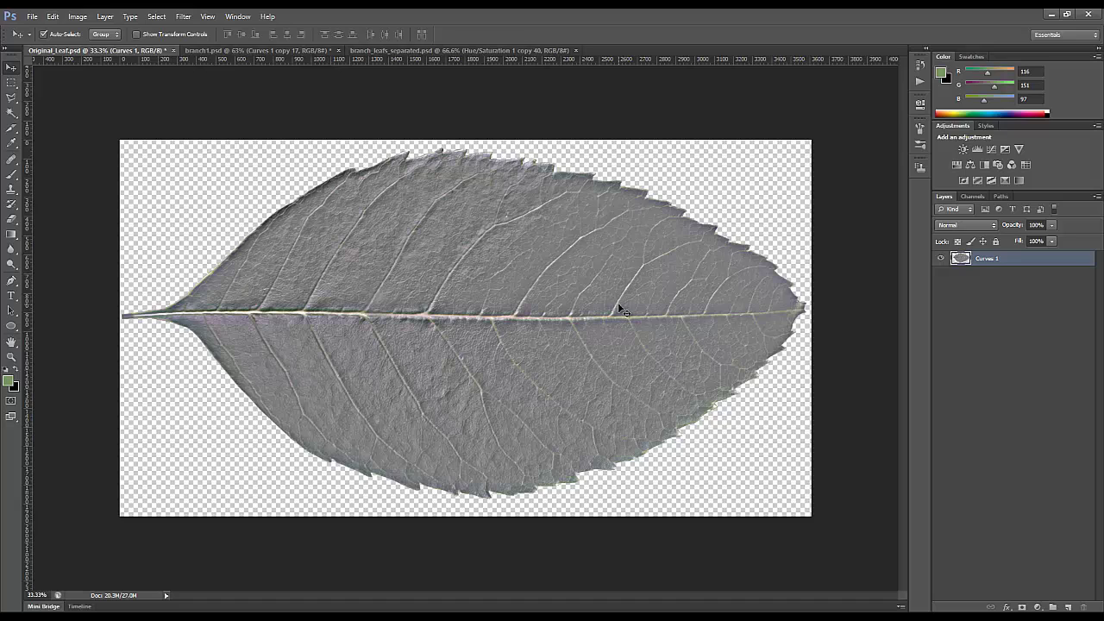
Step: Add Brightness/Contrast, Levels, Hue/Saturation and Color Balance adjustment layers above the filtered leaf
click(963, 150)
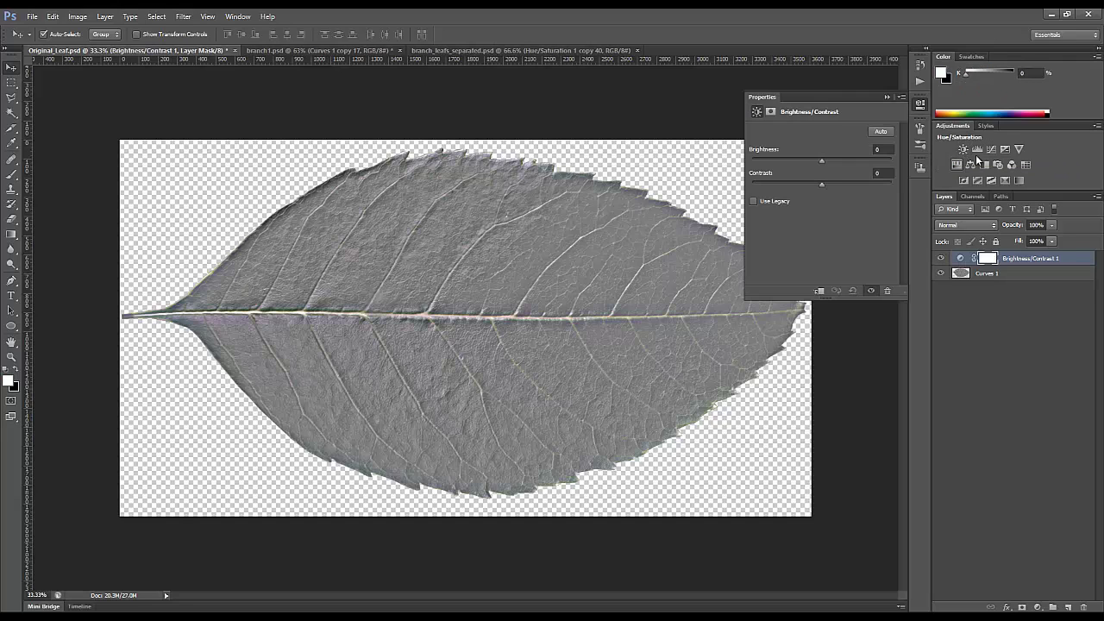
click(978, 151)
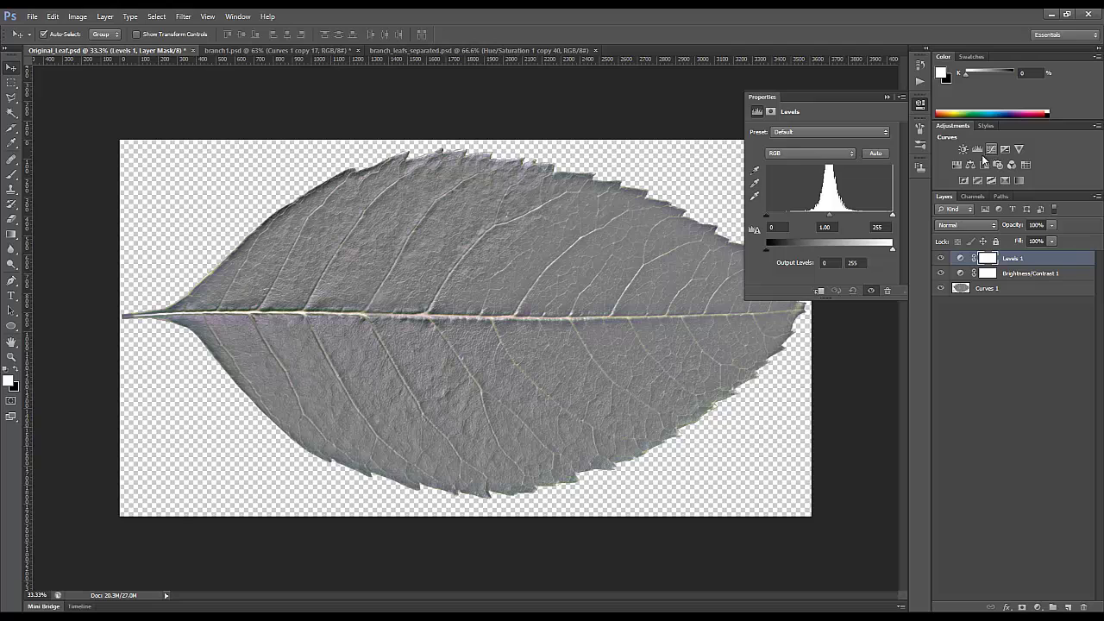
click(955, 165)
click(969, 164)
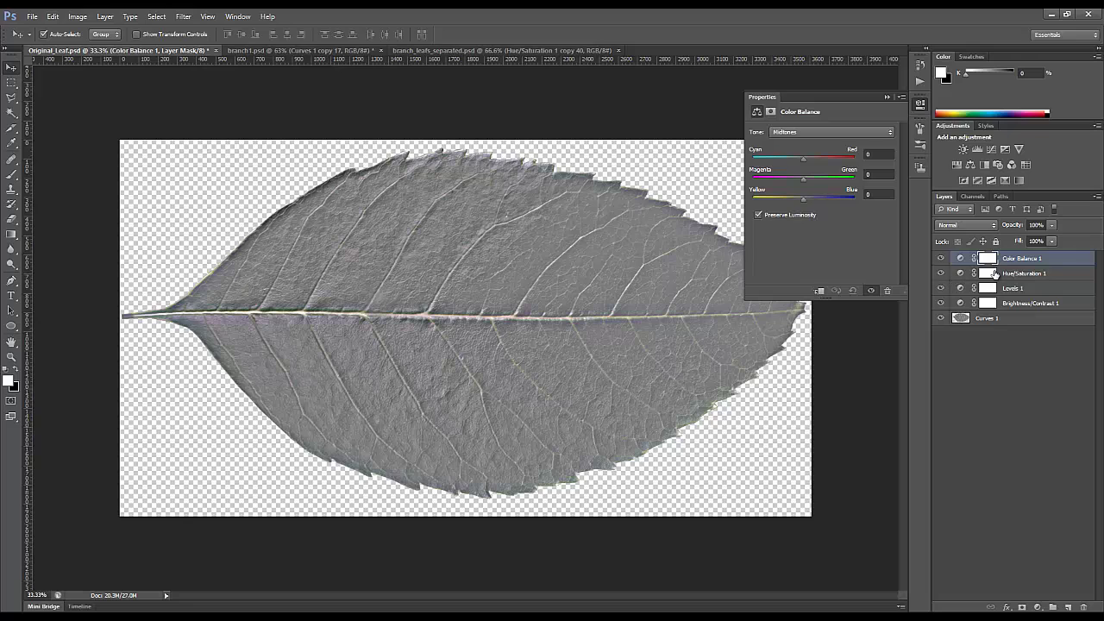
Step: Set the Levels black input to 49 with midtones around 1.29, and set brightness to -16 and contrast to 50
click(962, 260)
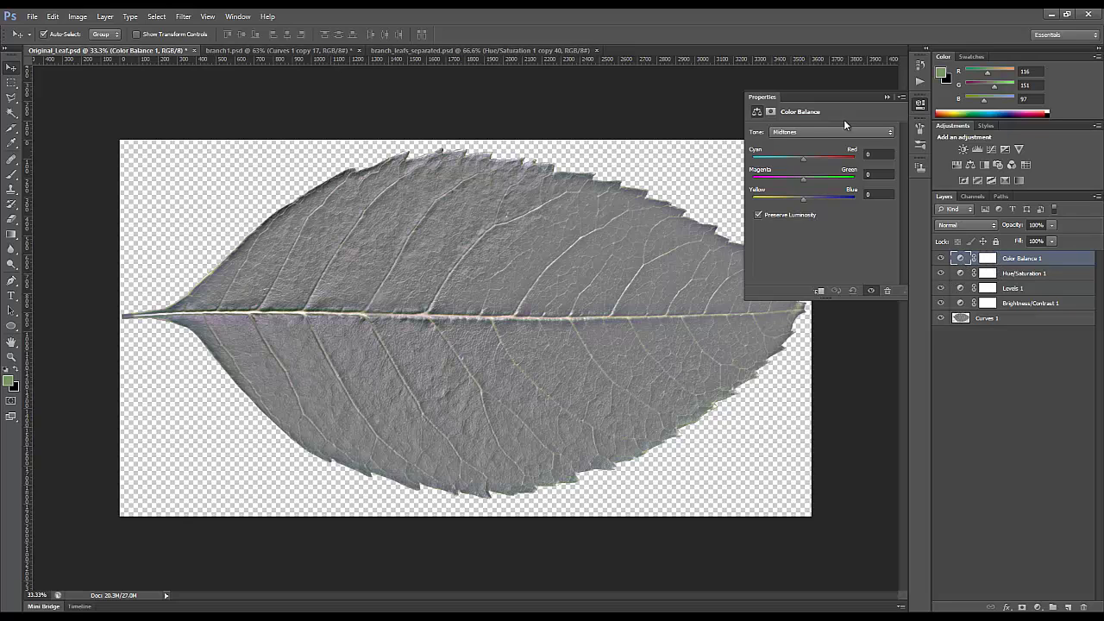
click(961, 290)
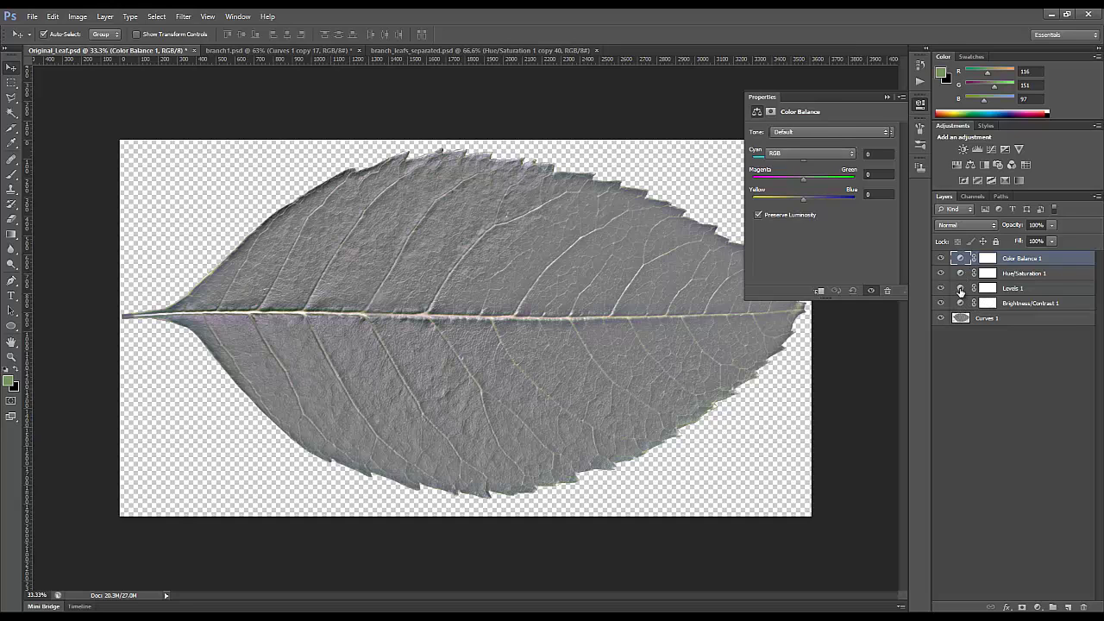
drag(765, 214, 833, 221)
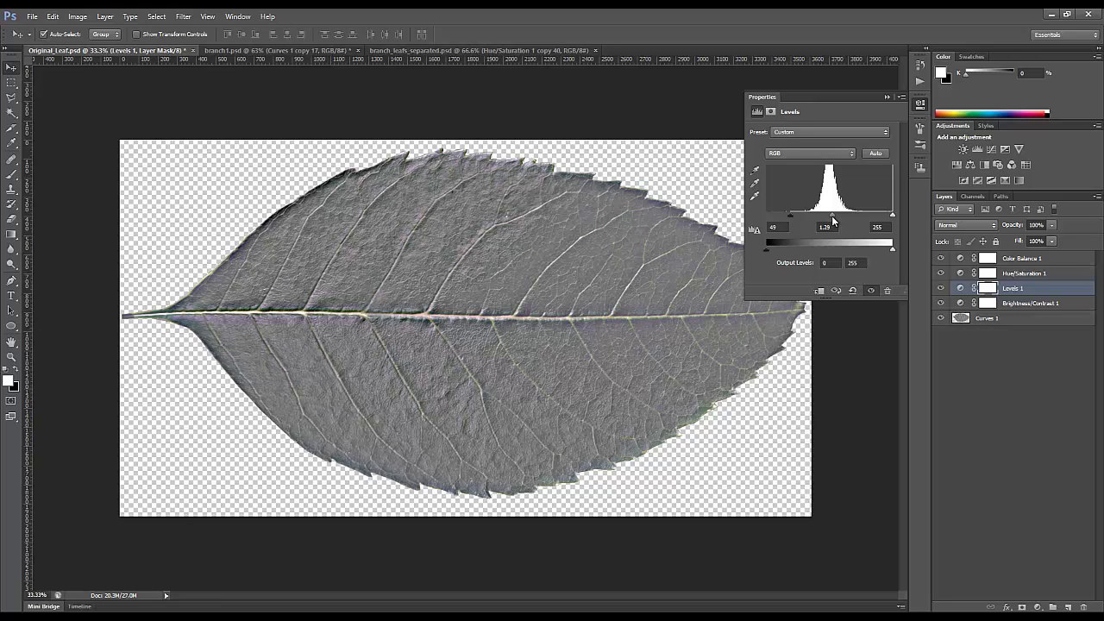
drag(831, 218, 834, 219)
click(962, 306)
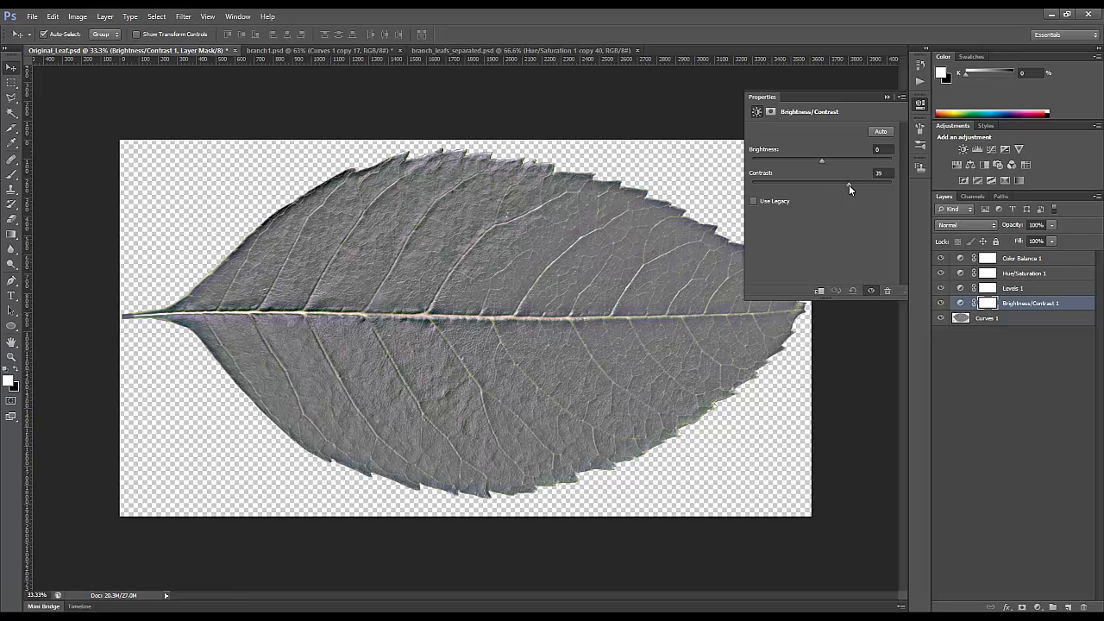
drag(849, 185, 814, 164)
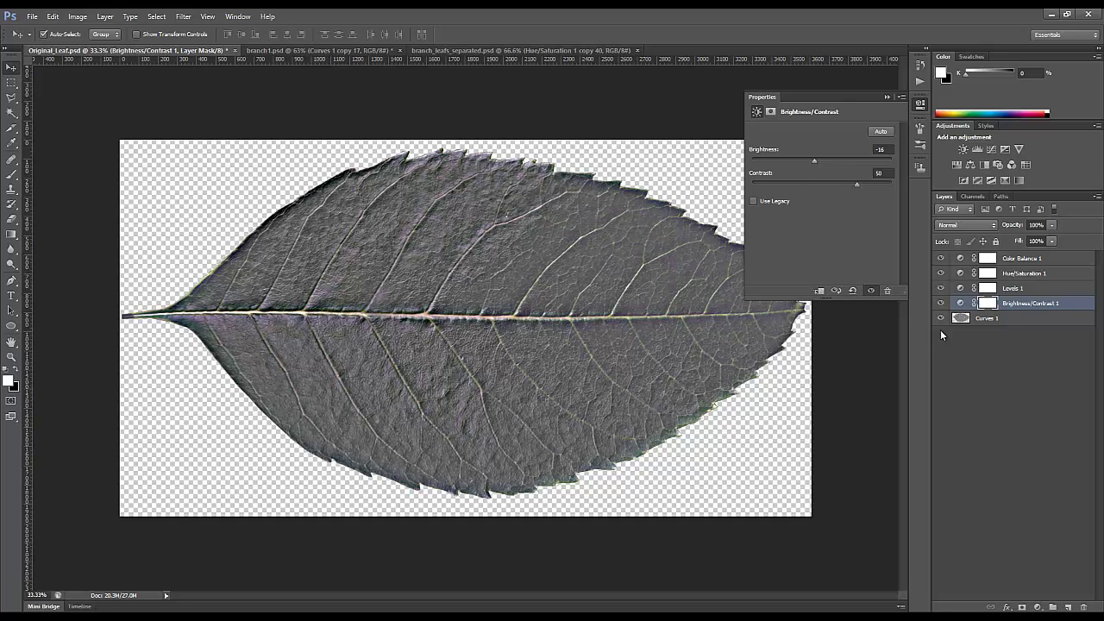
Step: Tint the leaf green with Color Balance by shifting the midtones strongly toward green and slightly toward cyan and yellow
click(963, 274)
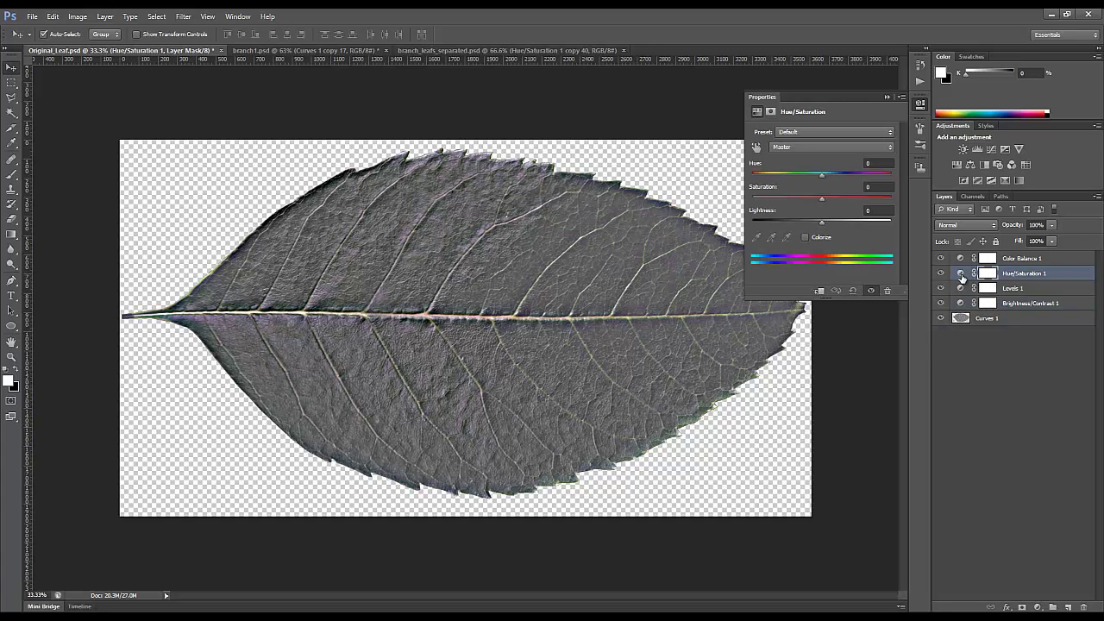
click(966, 261)
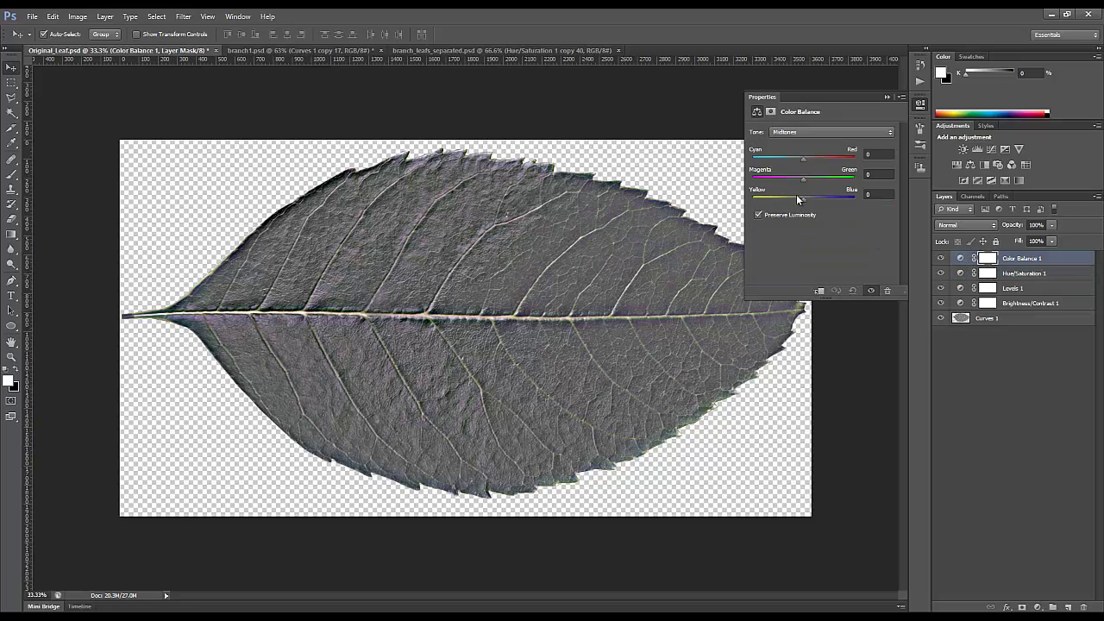
drag(816, 181, 822, 181)
drag(803, 160, 796, 164)
drag(800, 161, 798, 162)
drag(804, 203, 795, 205)
Step: Set the Hue/Saturation adjustment to hue -21, saturation -43 and lightness -7
click(961, 274)
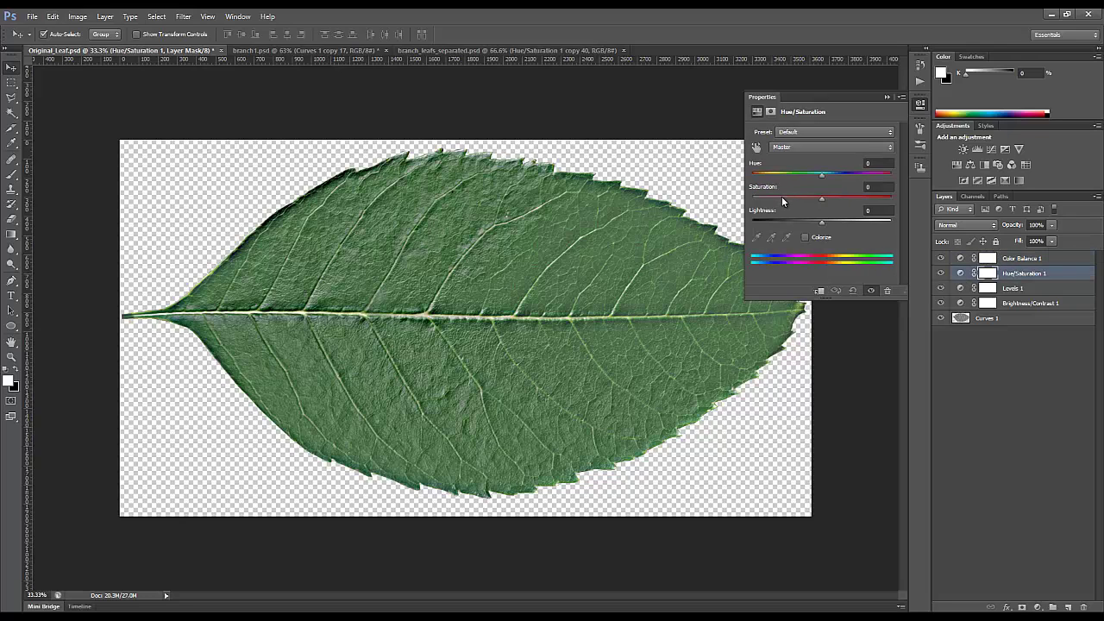
drag(822, 175, 797, 206)
drag(815, 223, 814, 224)
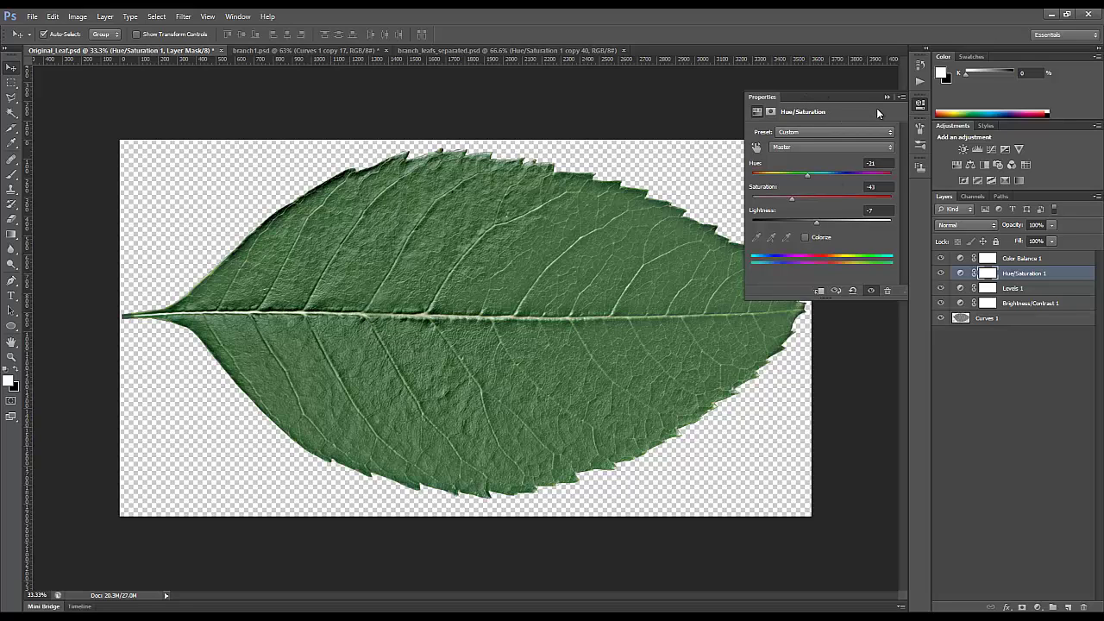
Step: Merge the leaf layer and its four adjustment layers into a single layer
click(1018, 259)
shift+click(1017, 319)
right_click(1018, 320)
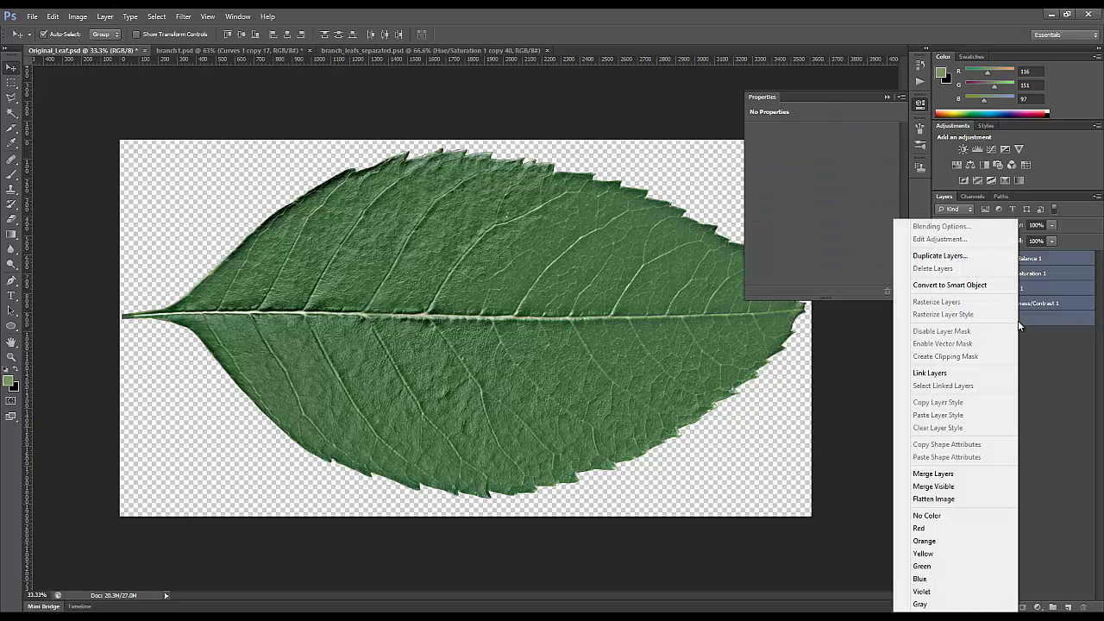
click(949, 473)
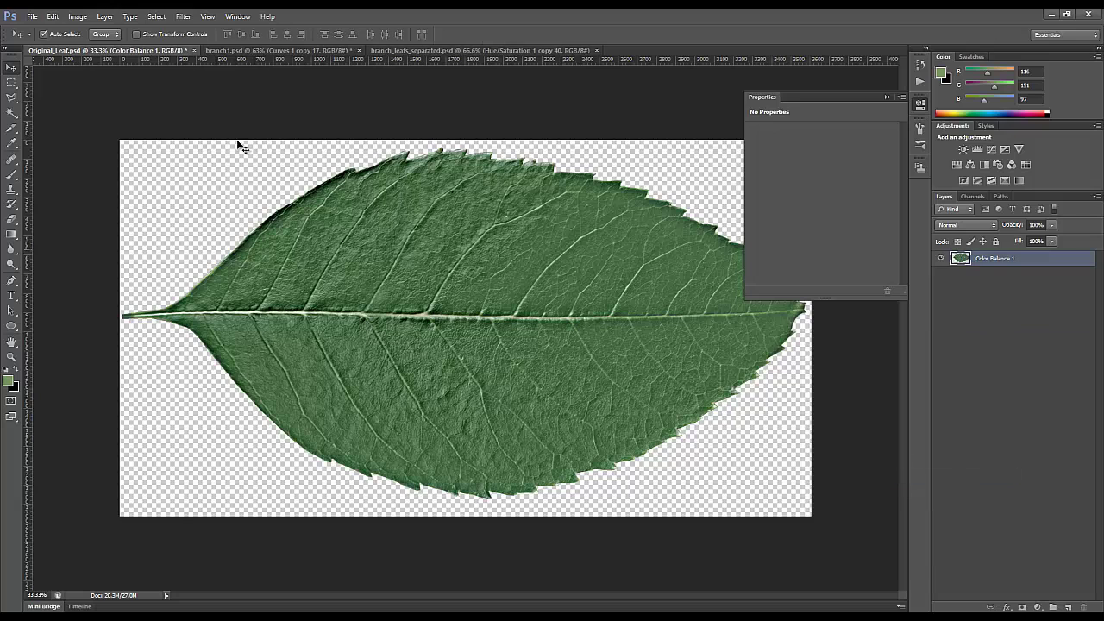
Step: Copy the merged light leaf into branch1.psd, scale it to about 5.6%, and place it below the upper-right leaf cluster
drag(483, 311, 561, 284)
scroll(541, 300, down, 3)
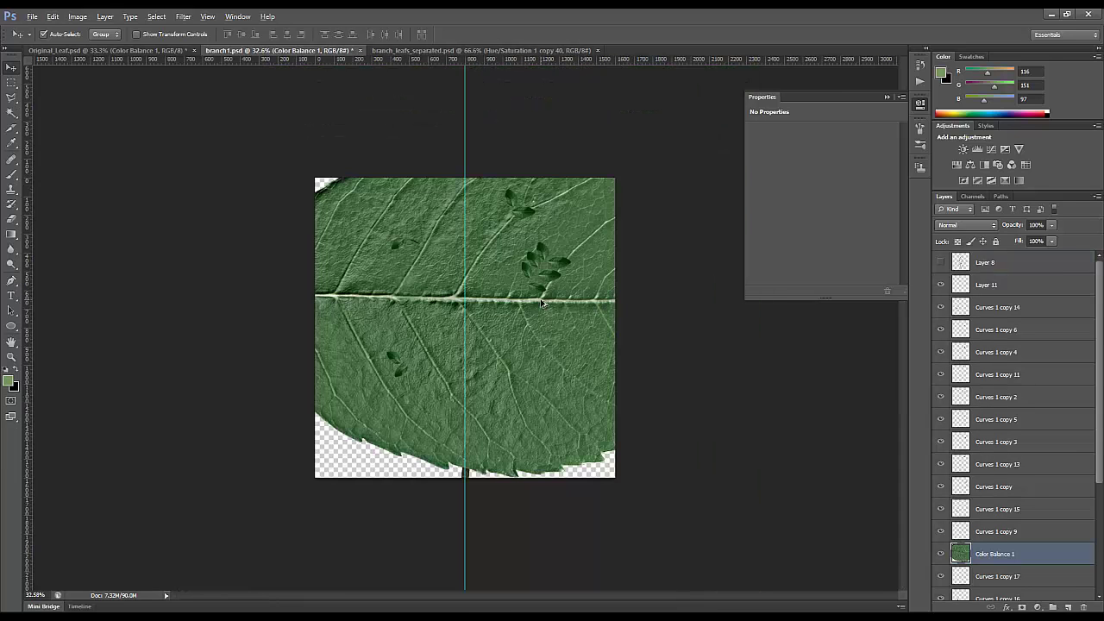
scroll(540, 302, down, 2)
key(ctrl+t)
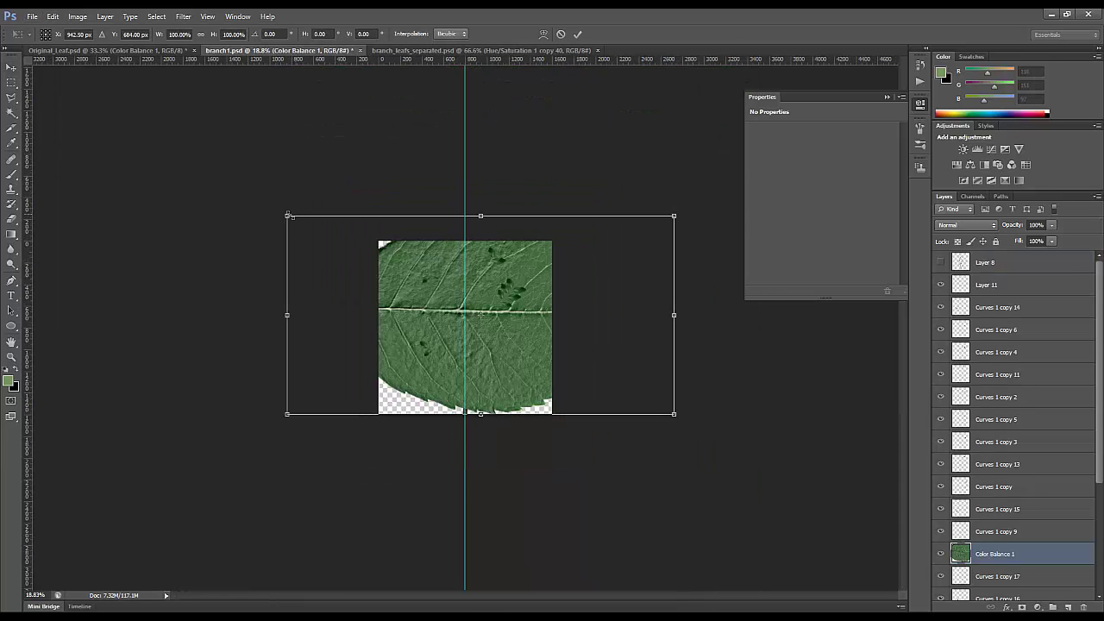
drag(288, 215, 289, 217)
drag(290, 217, 509, 309)
scroll(522, 307, up, 5)
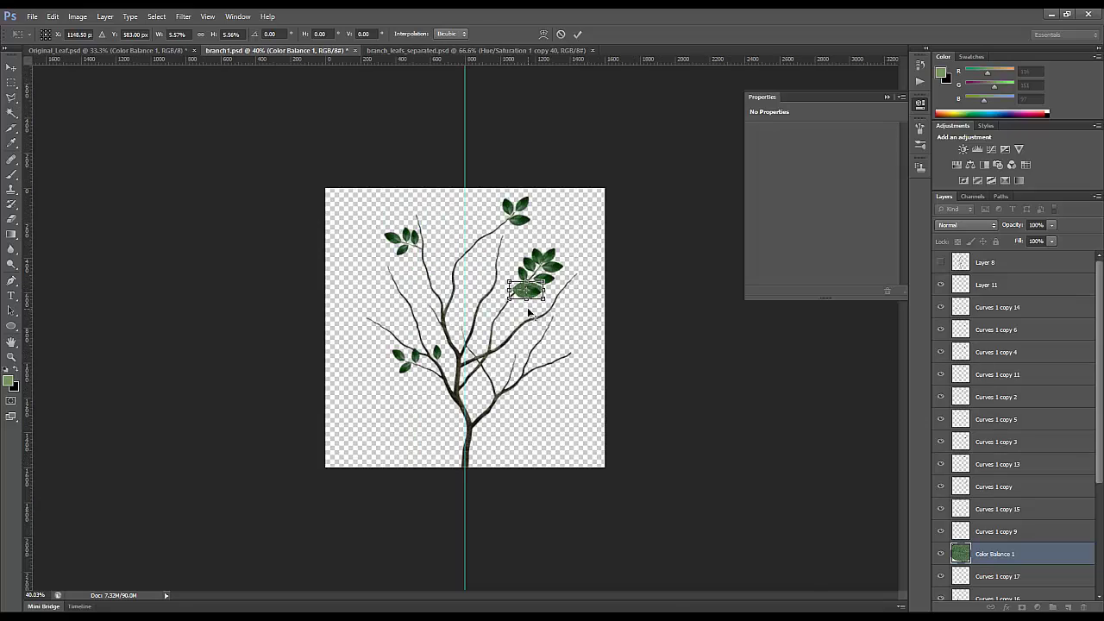
drag(550, 225, 582, 277)
key(Return)
Step: Duplicate the light leaf, rotate the duplicate to about -109°, and attach it to the opposite side of the same twig
drag(748, 351, 477, 149)
key(ctrl+t)
drag(535, 202, 541, 207)
key(Down)
key(Down)
key(Down)
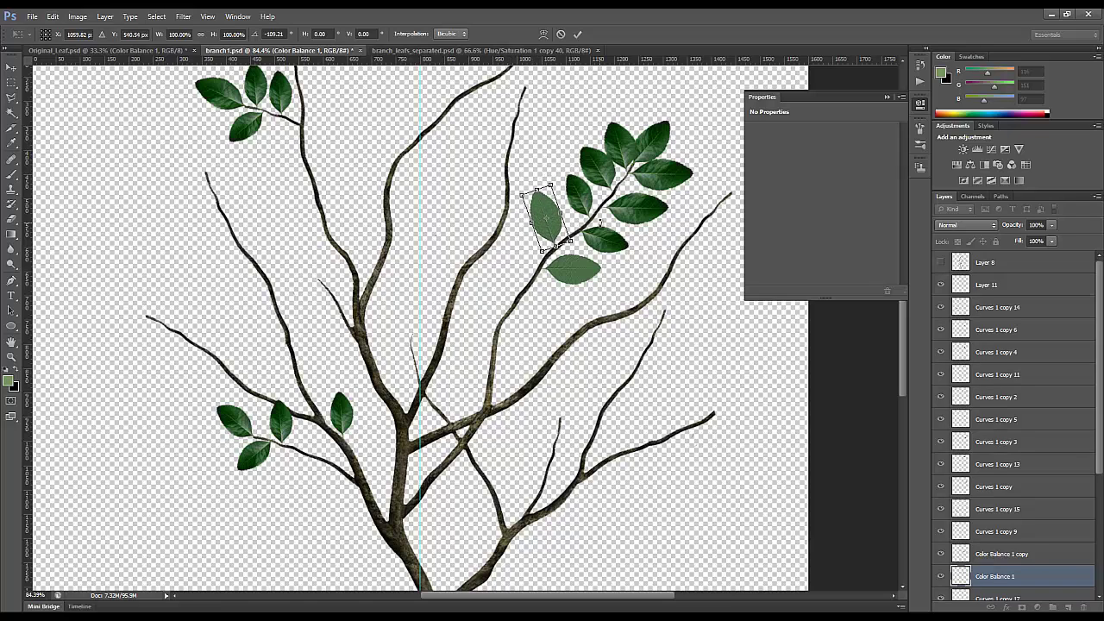
key(Return)
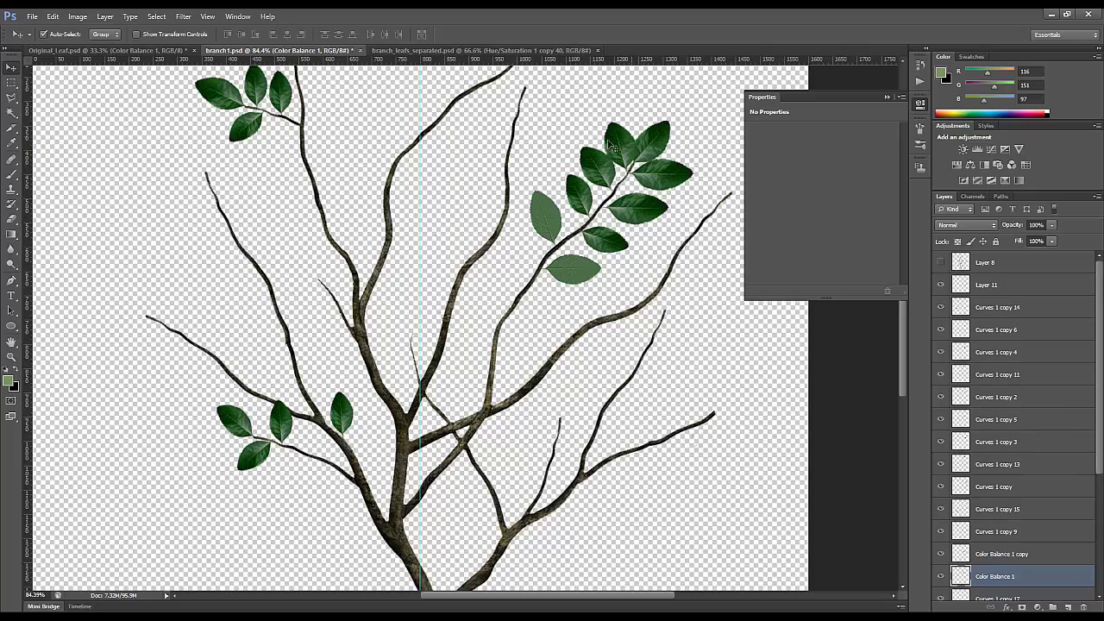
Step: Switch to branch_leafs_separated.psd and examine how light and dark leaves are distributed over the finished branch
scroll(461, 241, down, 2)
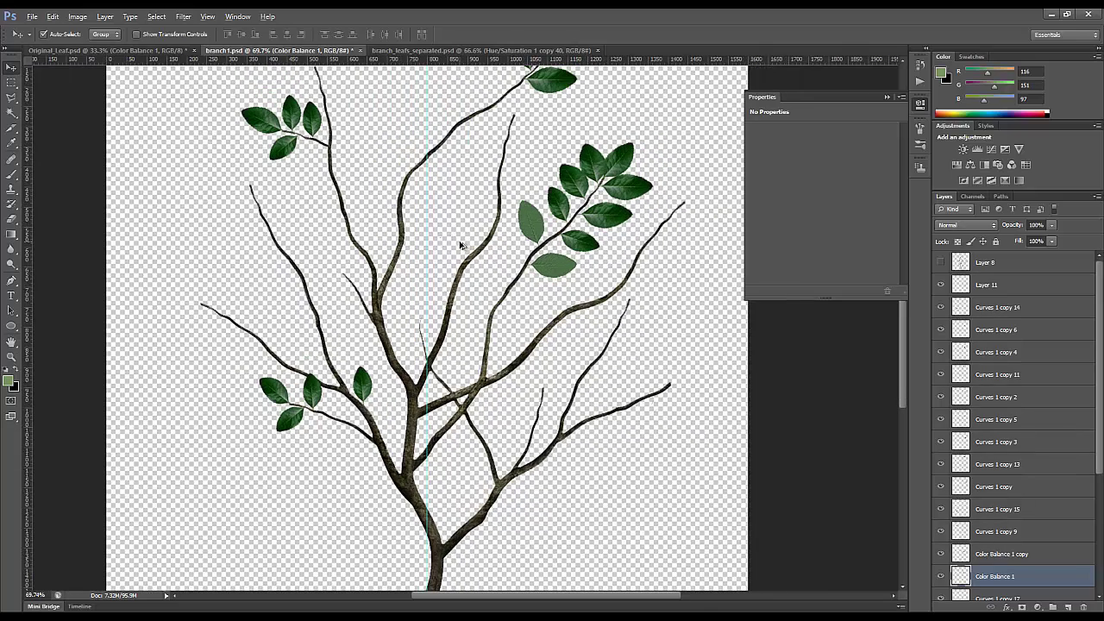
click(389, 51)
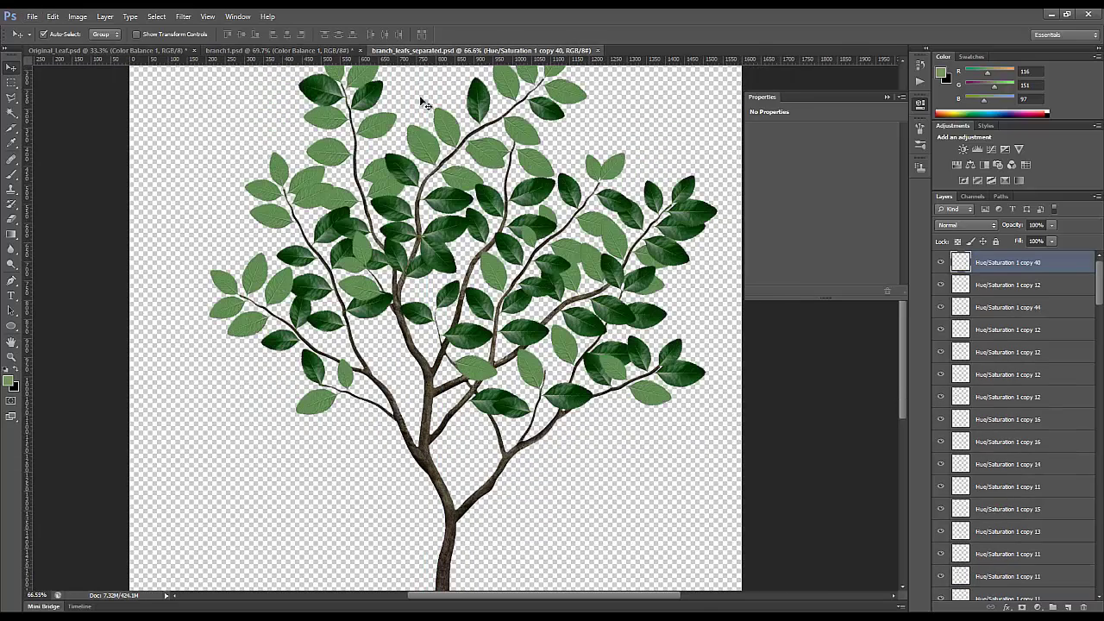
scroll(504, 263, down, 4)
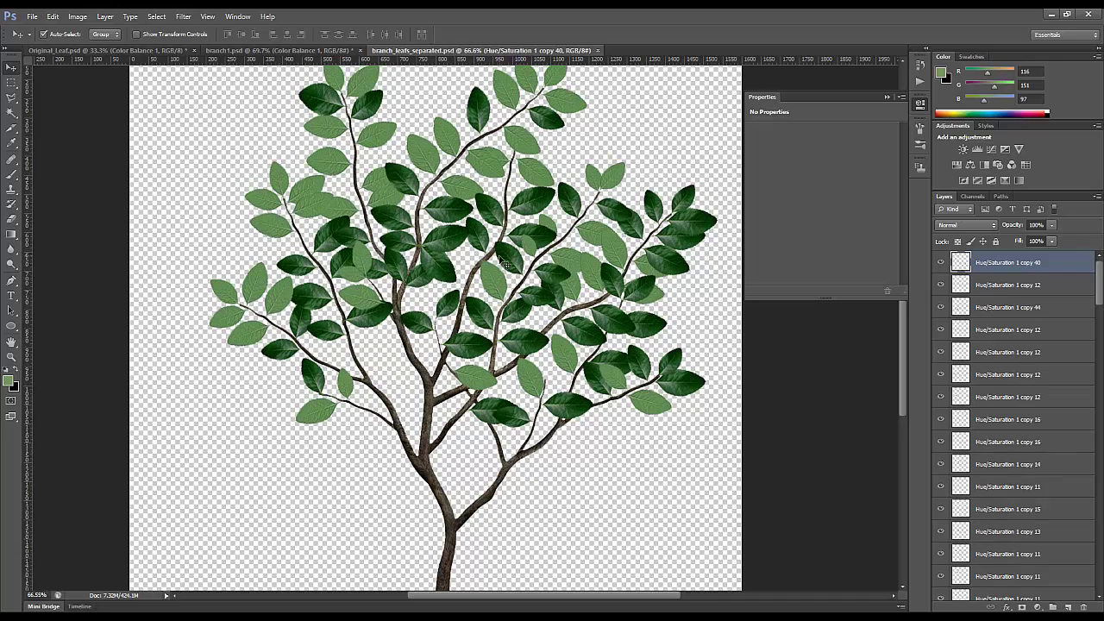
scroll(504, 268, down, 5)
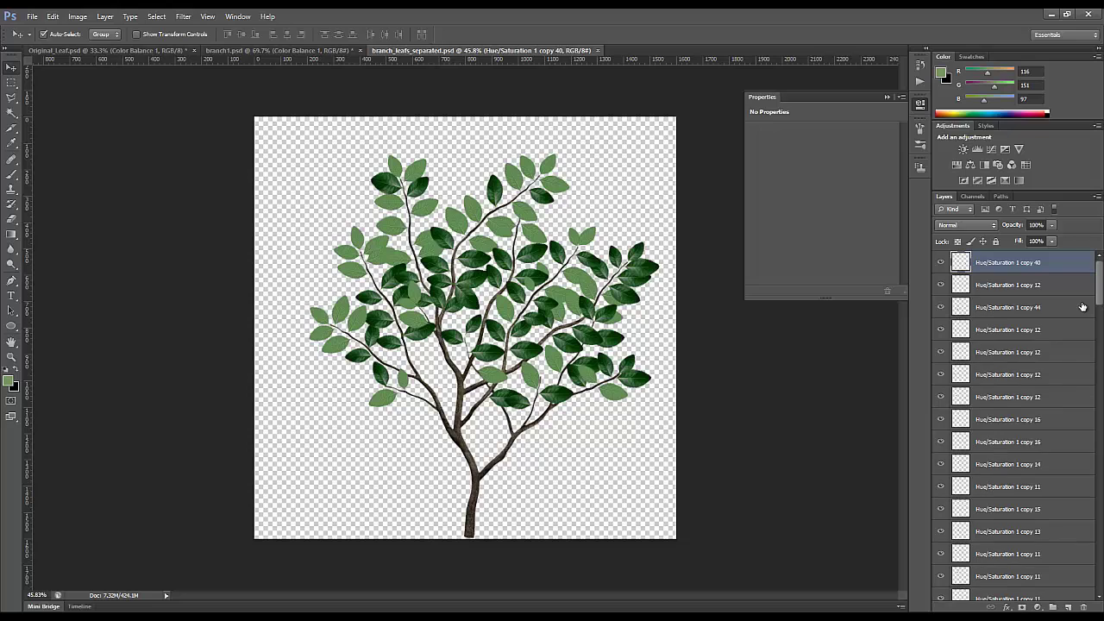
key(Delete)
key(ctrl+z)
key(Delete)
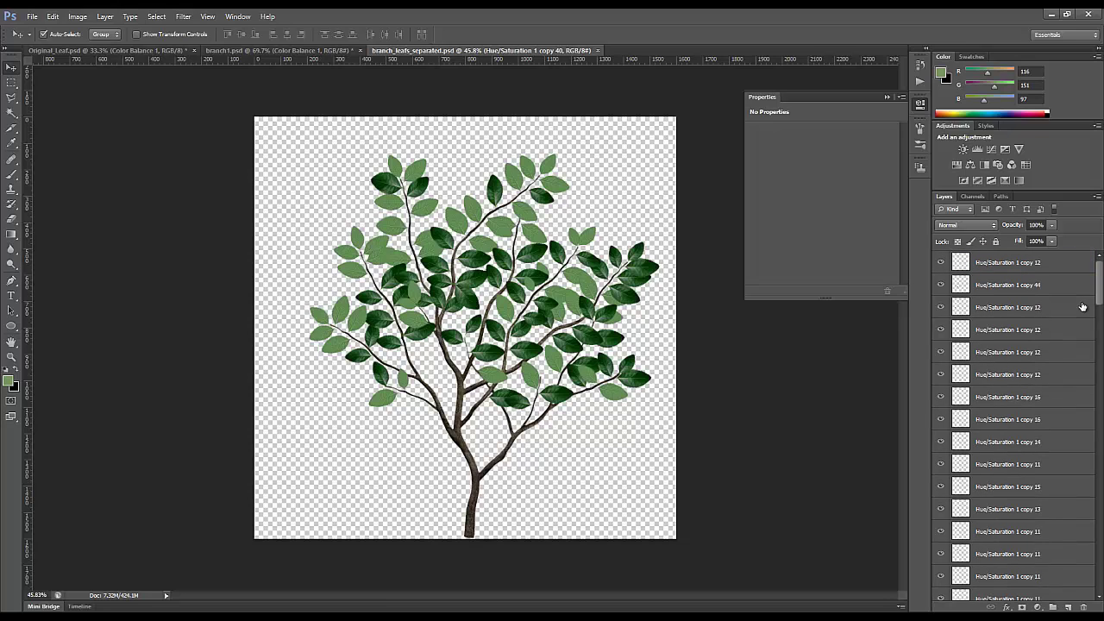
key(ctrl+z)
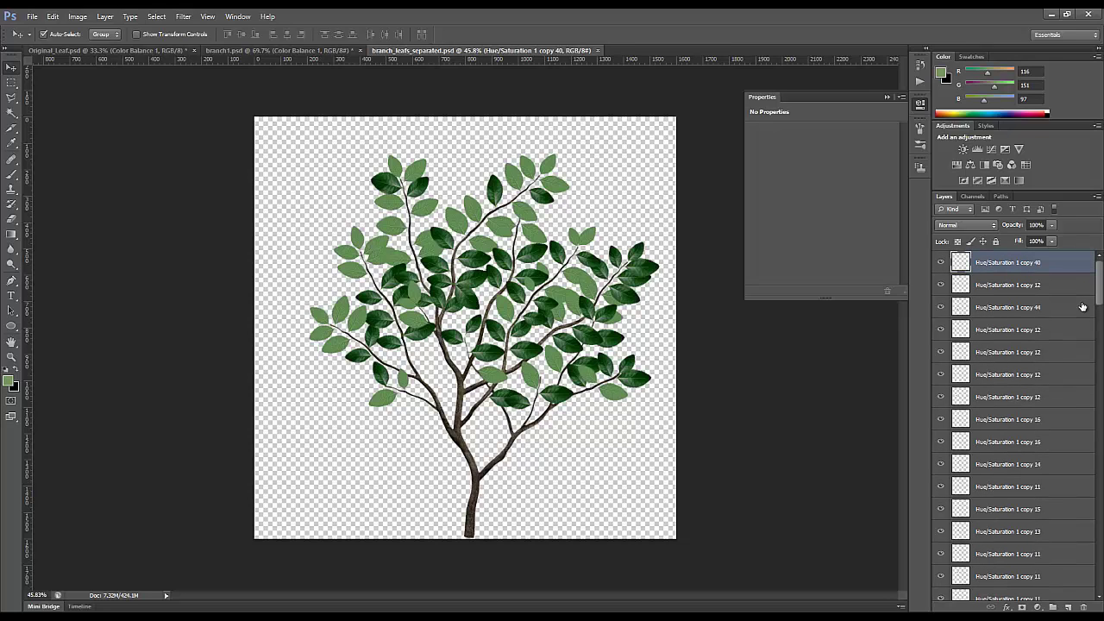
key(Delete)
key(ctrl+z)
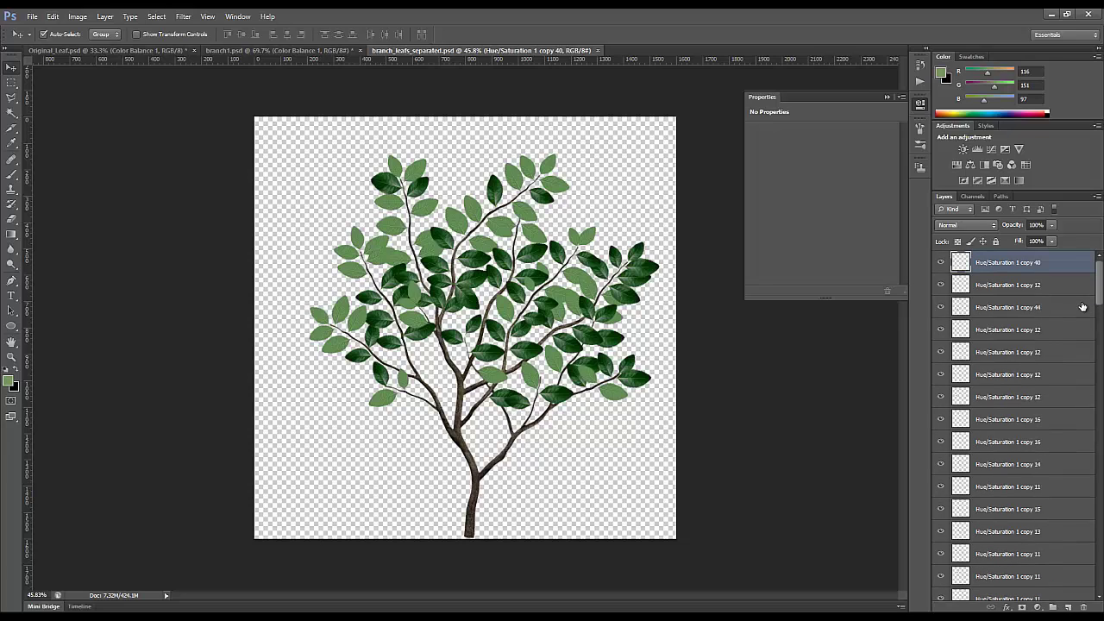